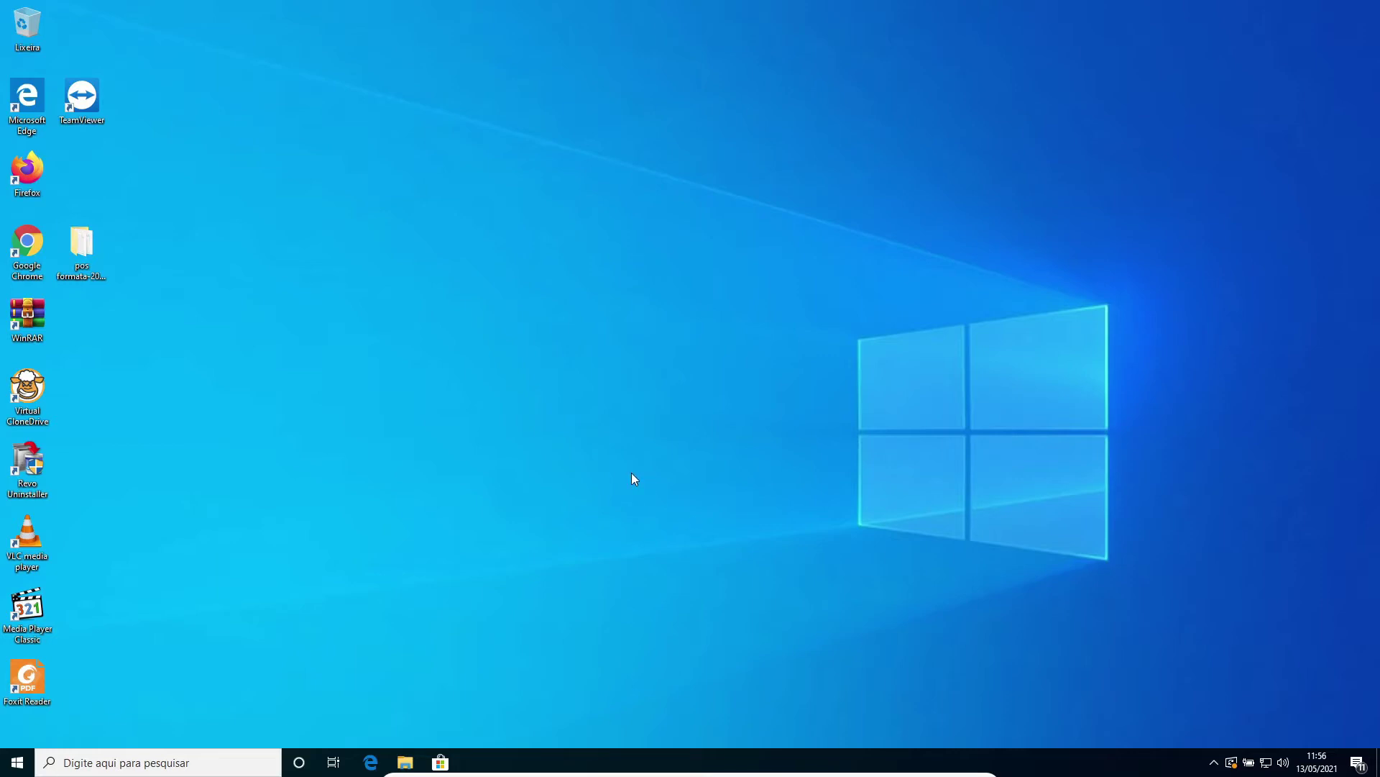
Open Microsoft Store, turn off automatic video playback in its settings and return to the store's home page
{"action": "left_click", "coordinate": [441, 763]}
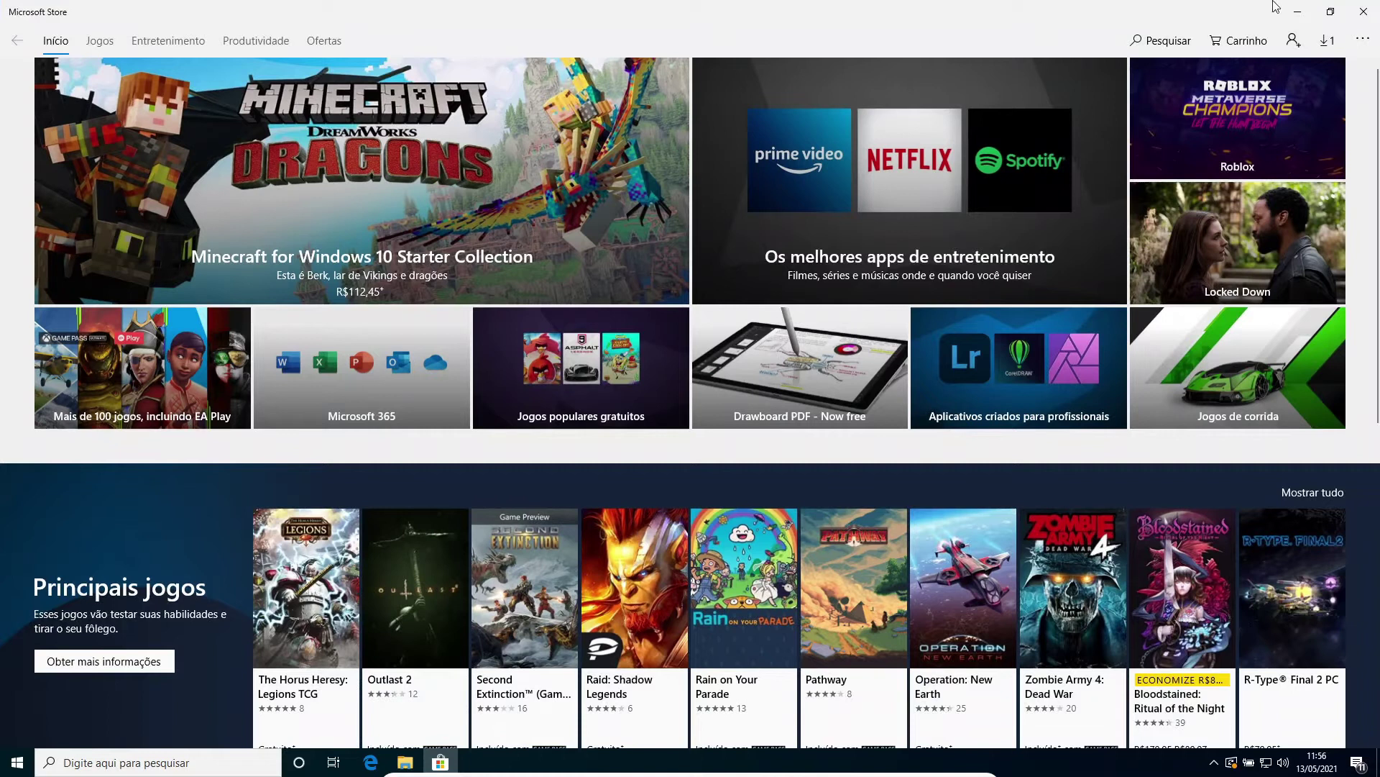
{"action": "left_click", "coordinate": [1370, 50]}
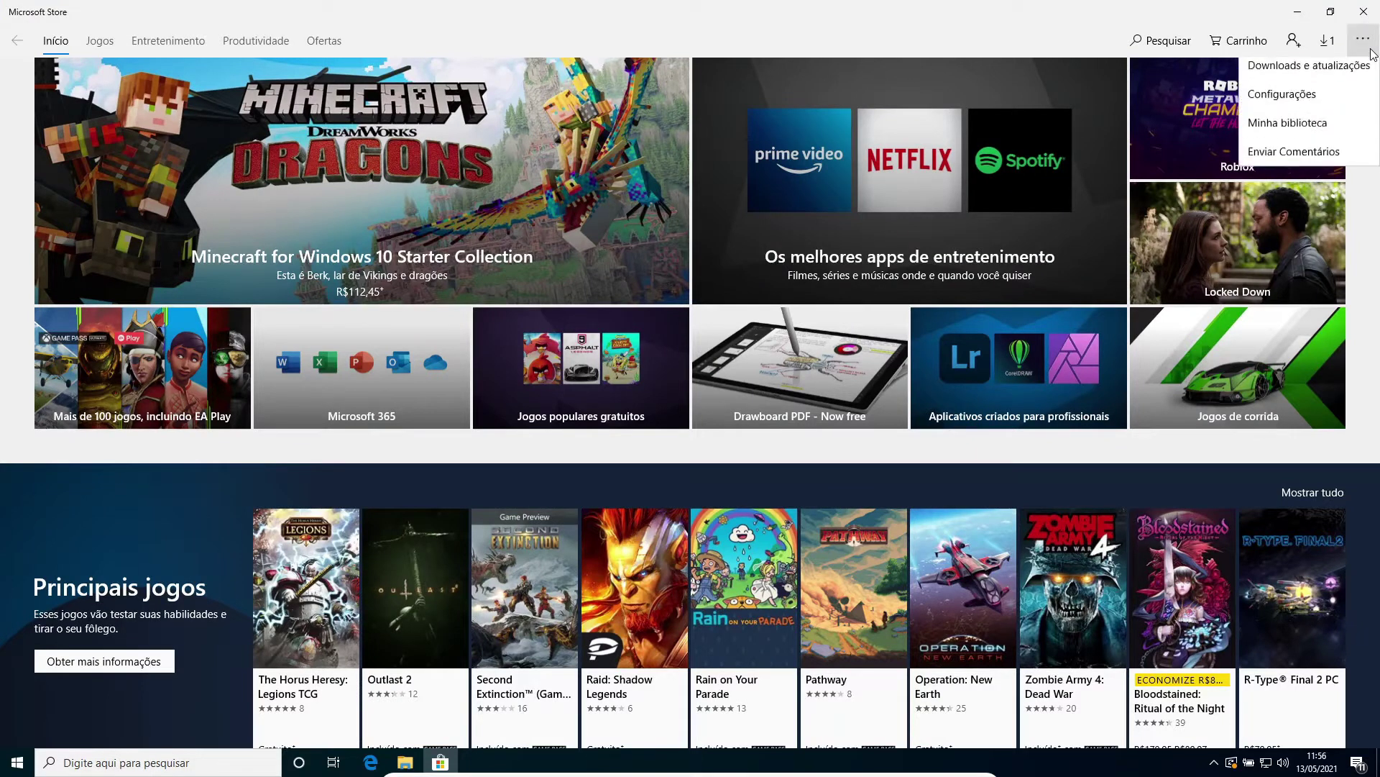
{"action": "left_click", "coordinate": [1320, 108]}
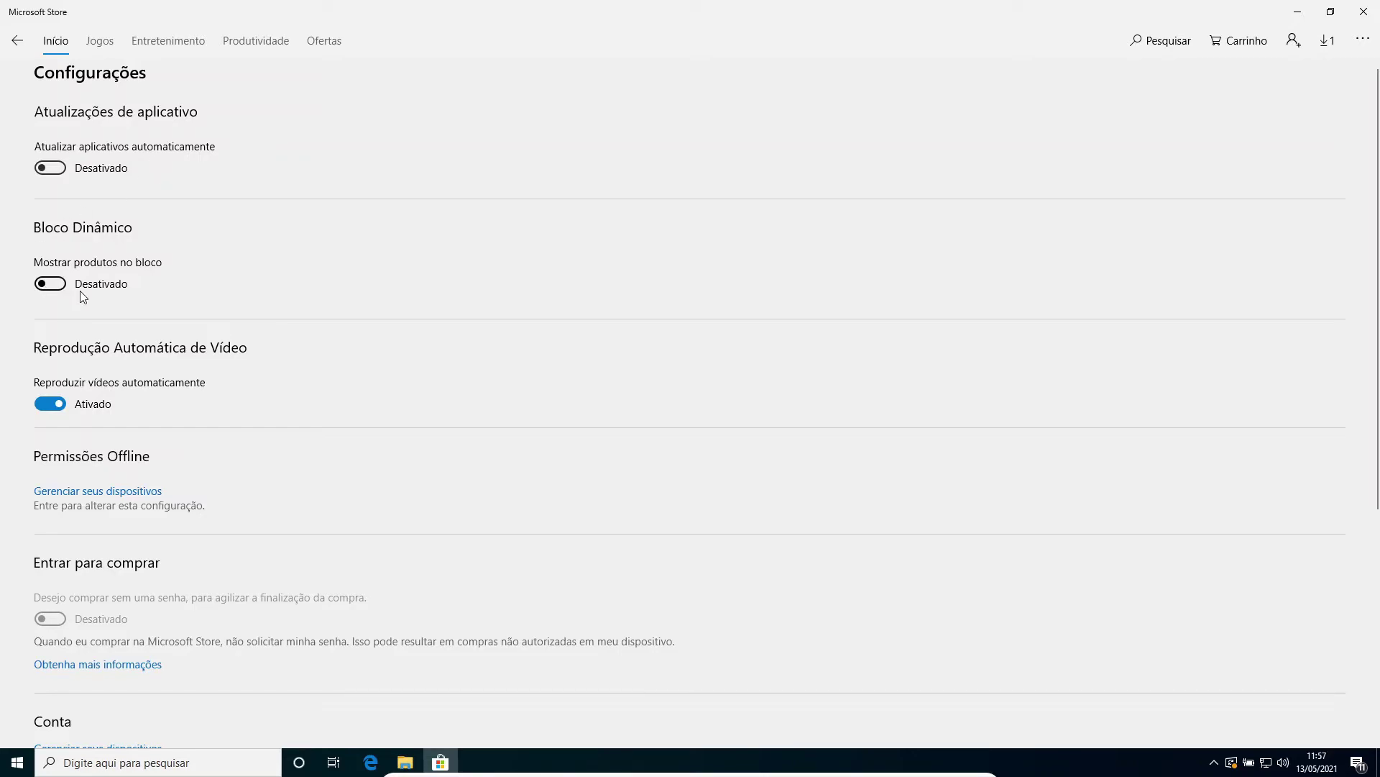
{"action": "left_click", "coordinate": [51, 404]}
{"action": "left_click", "coordinate": [20, 37]}
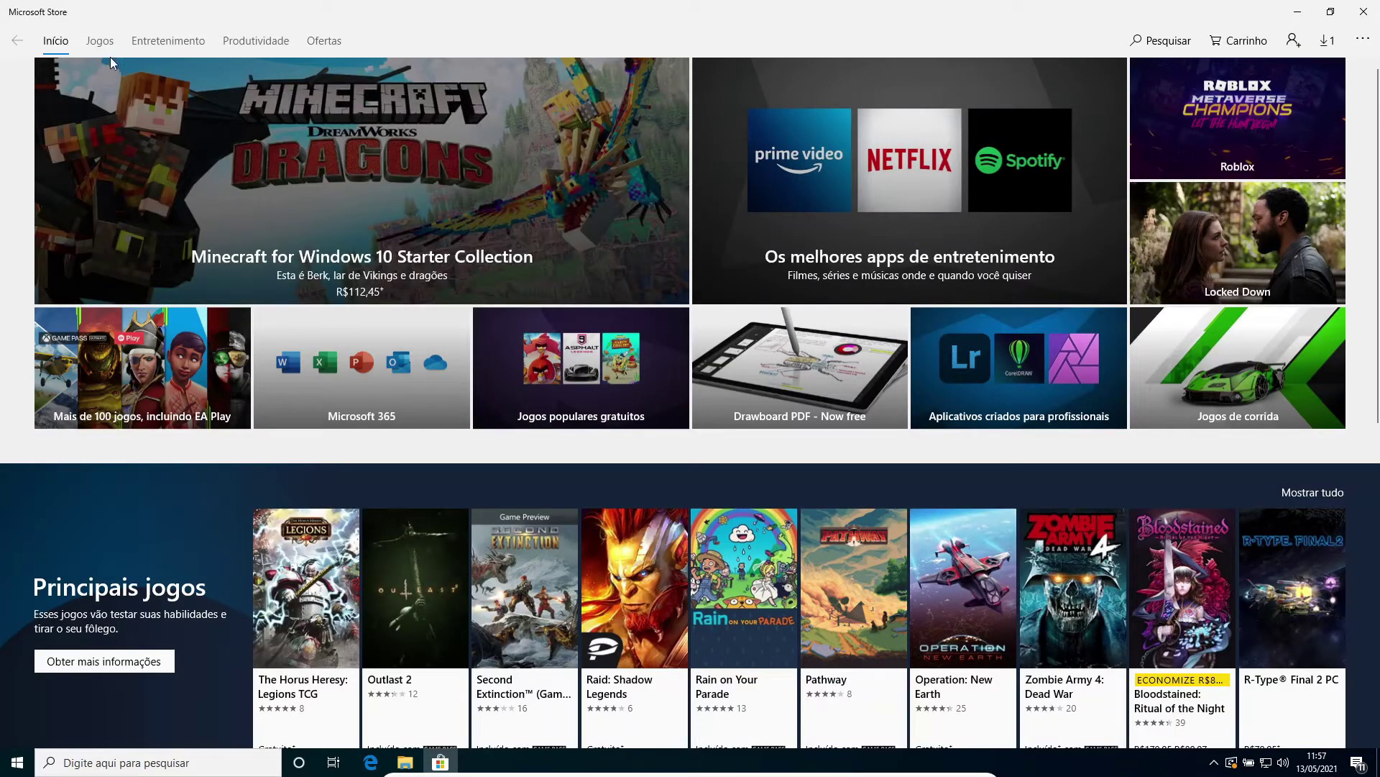
View the Jogos page of the store, go back to the home page and reopen the store's settings for review
{"action": "left_click", "coordinate": [102, 49]}
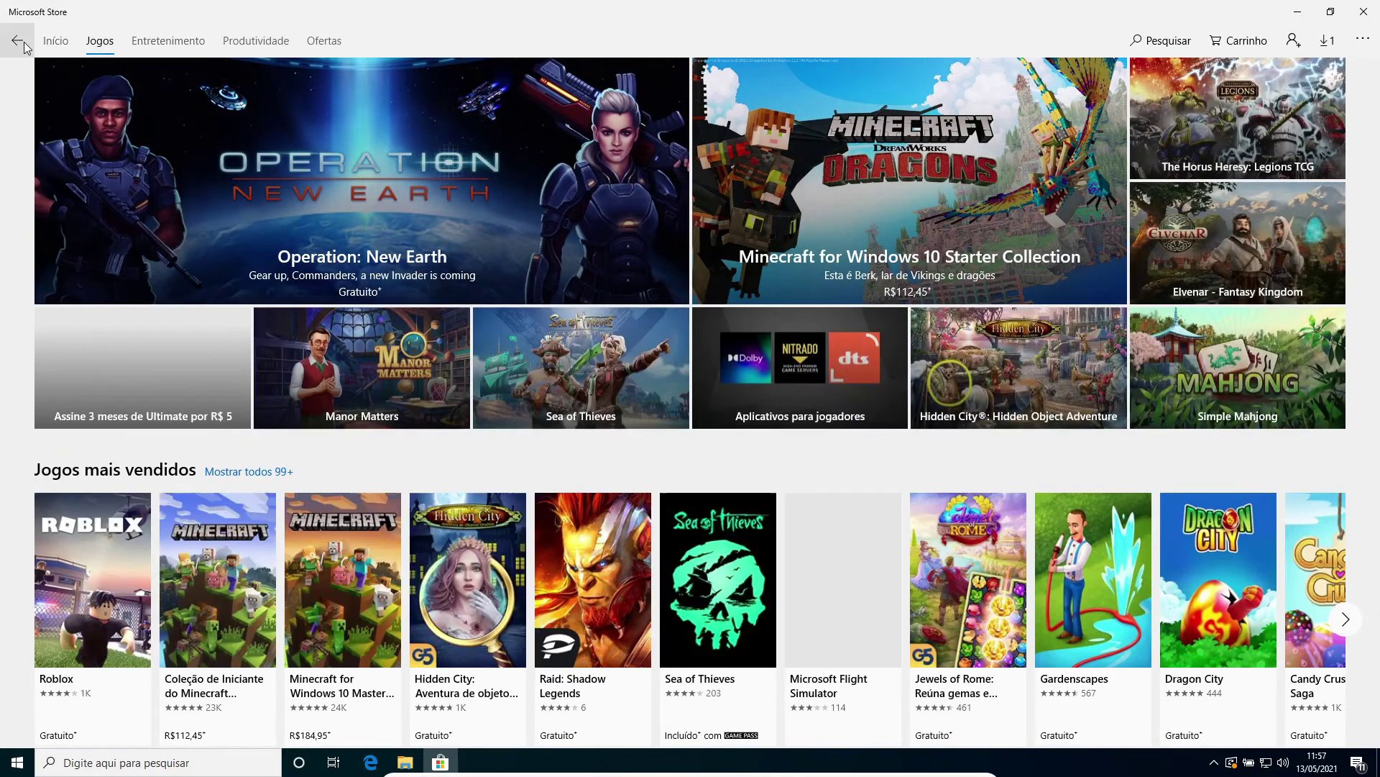
{"action": "left_click", "coordinate": [17, 40]}
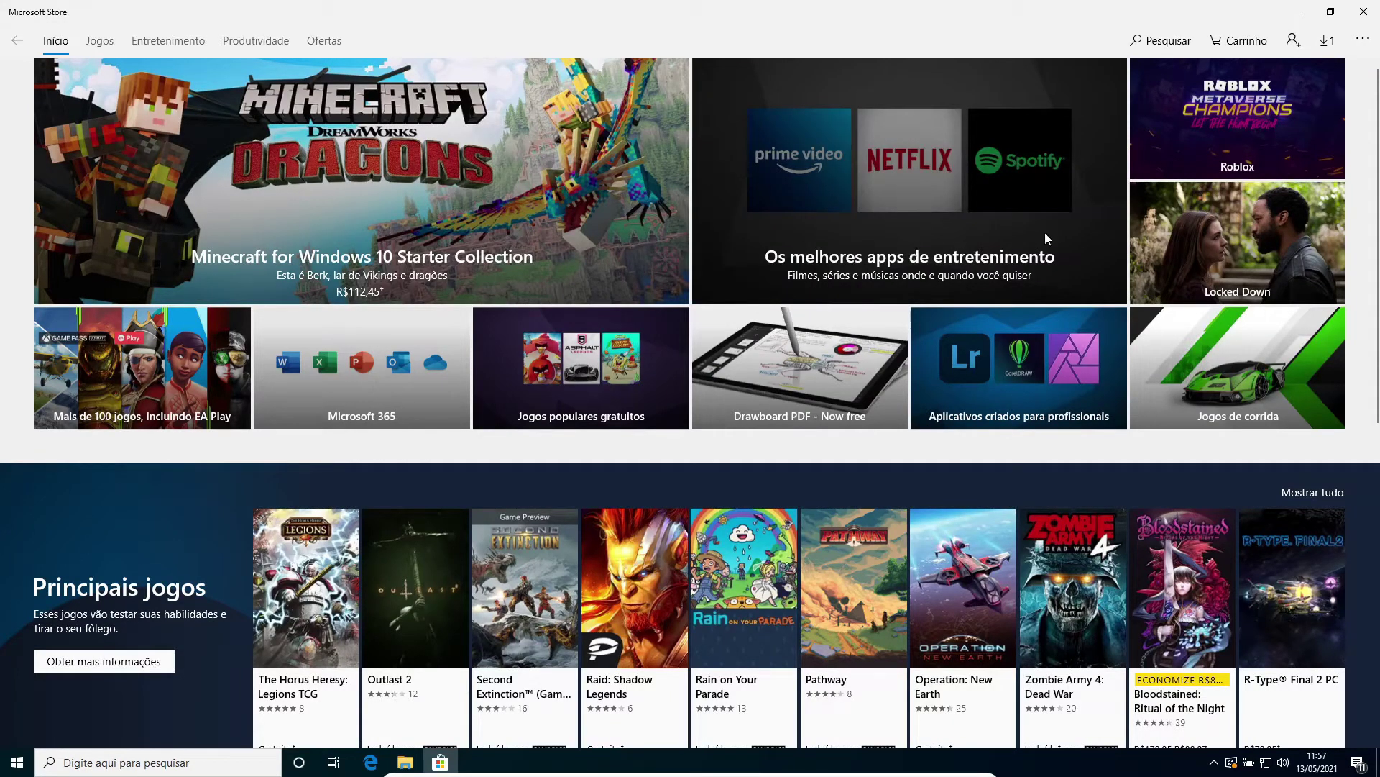
{"action": "left_click", "coordinate": [1364, 41]}
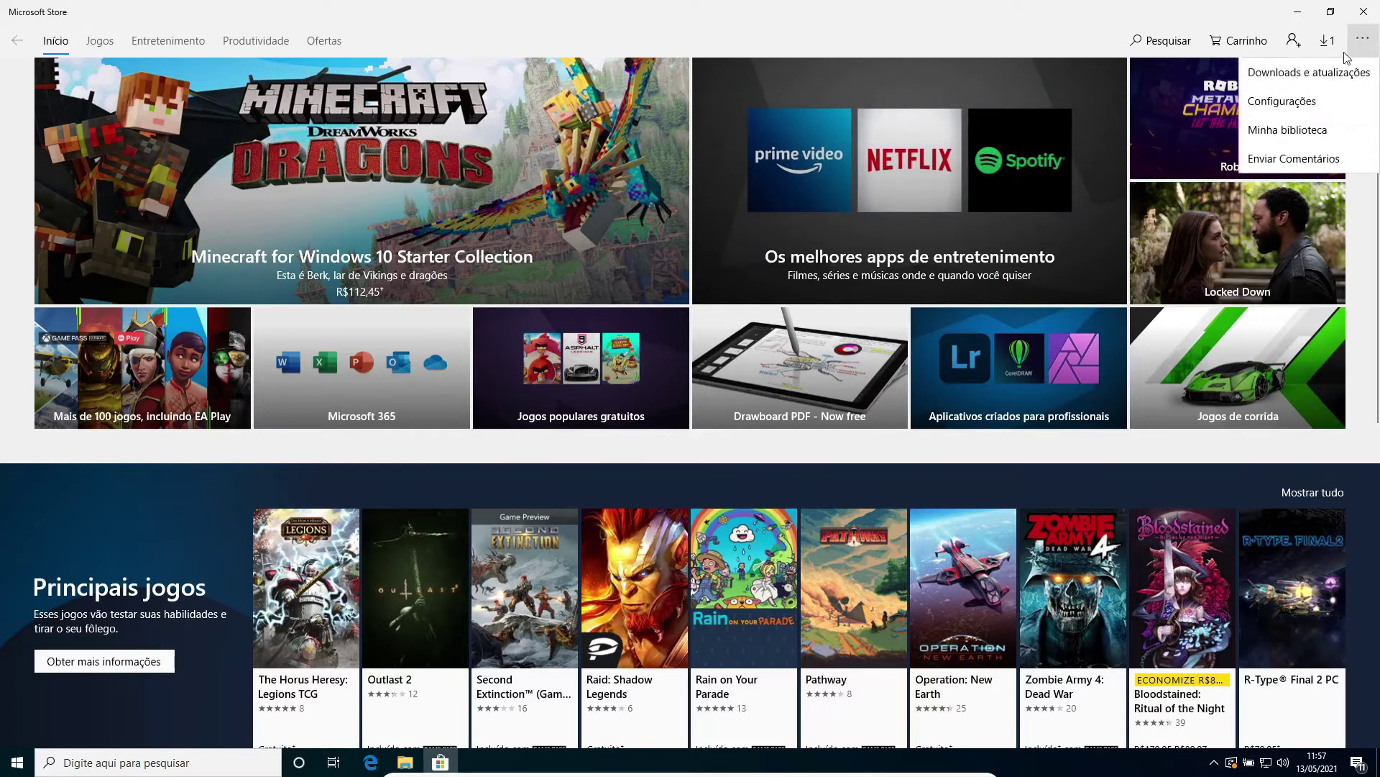
{"action": "left_click", "coordinate": [1222, 98]}
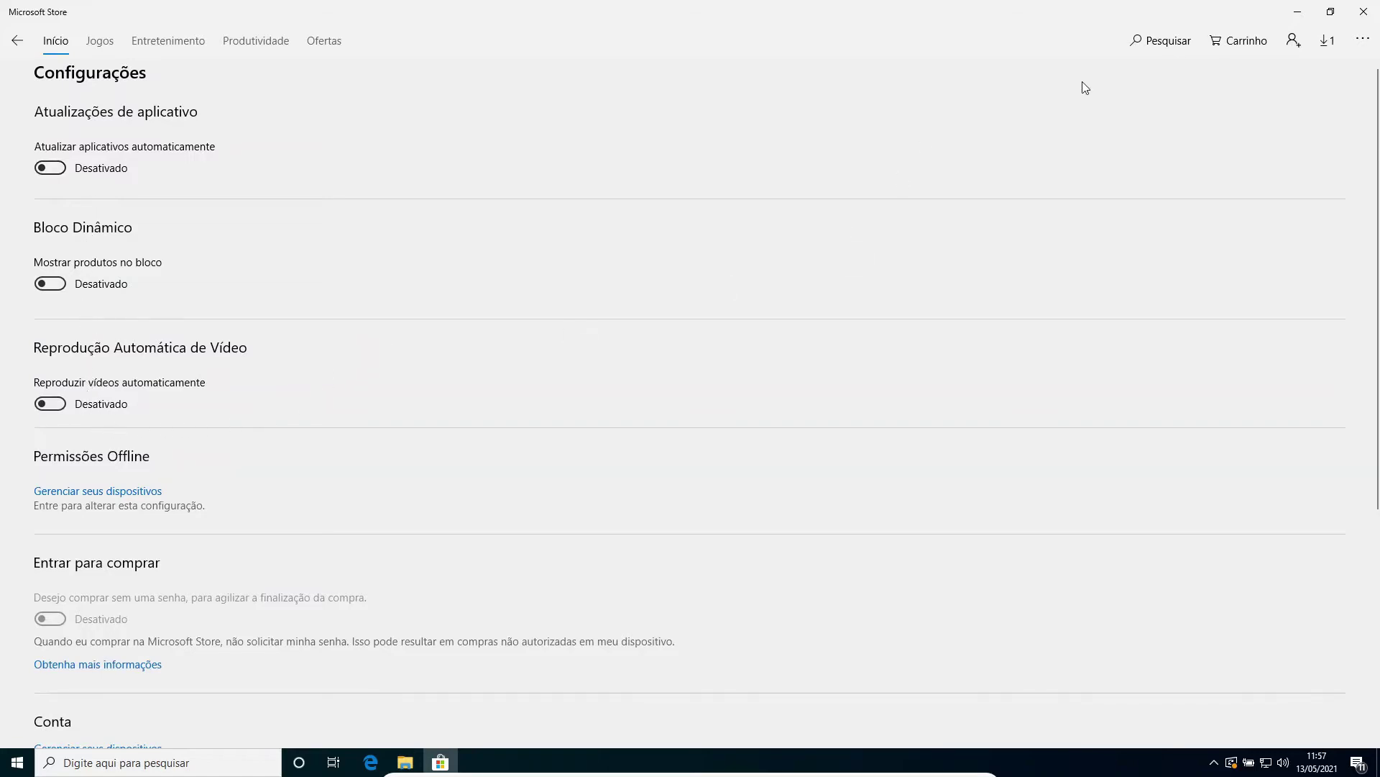
Check the available app updates on the Downloads e atualizações page and close Microsoft Store
{"action": "left_click", "coordinate": [1328, 49]}
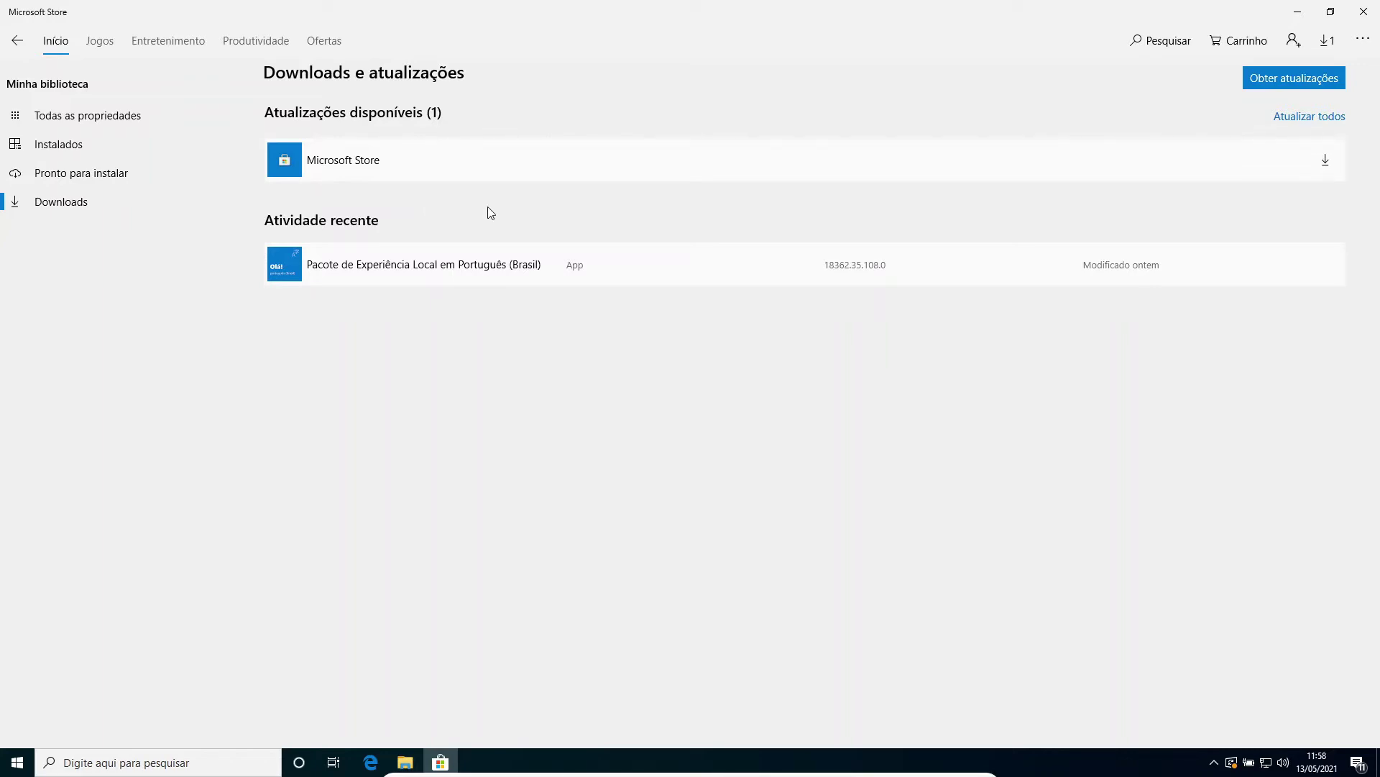
{"action": "left_click", "coordinate": [1364, 43]}
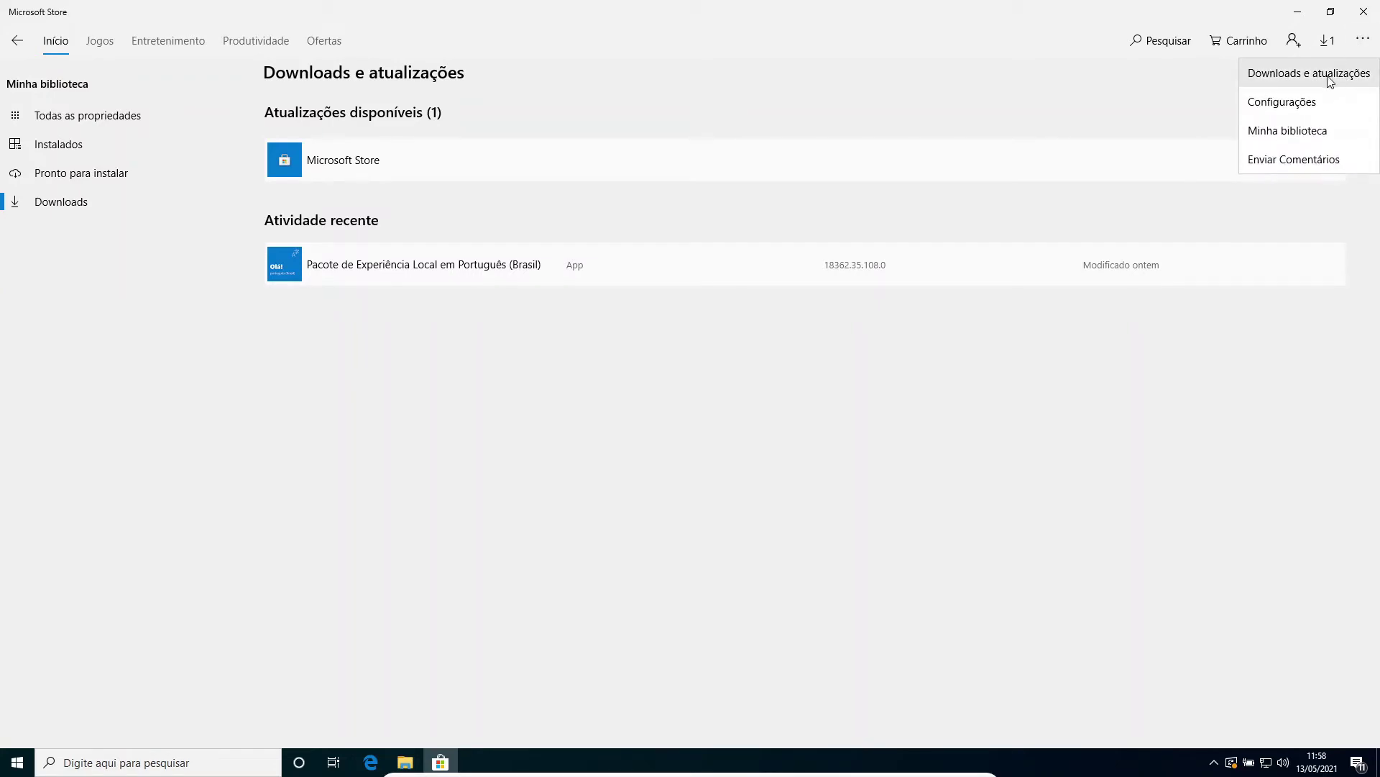
{"action": "left_click", "coordinate": [1330, 79]}
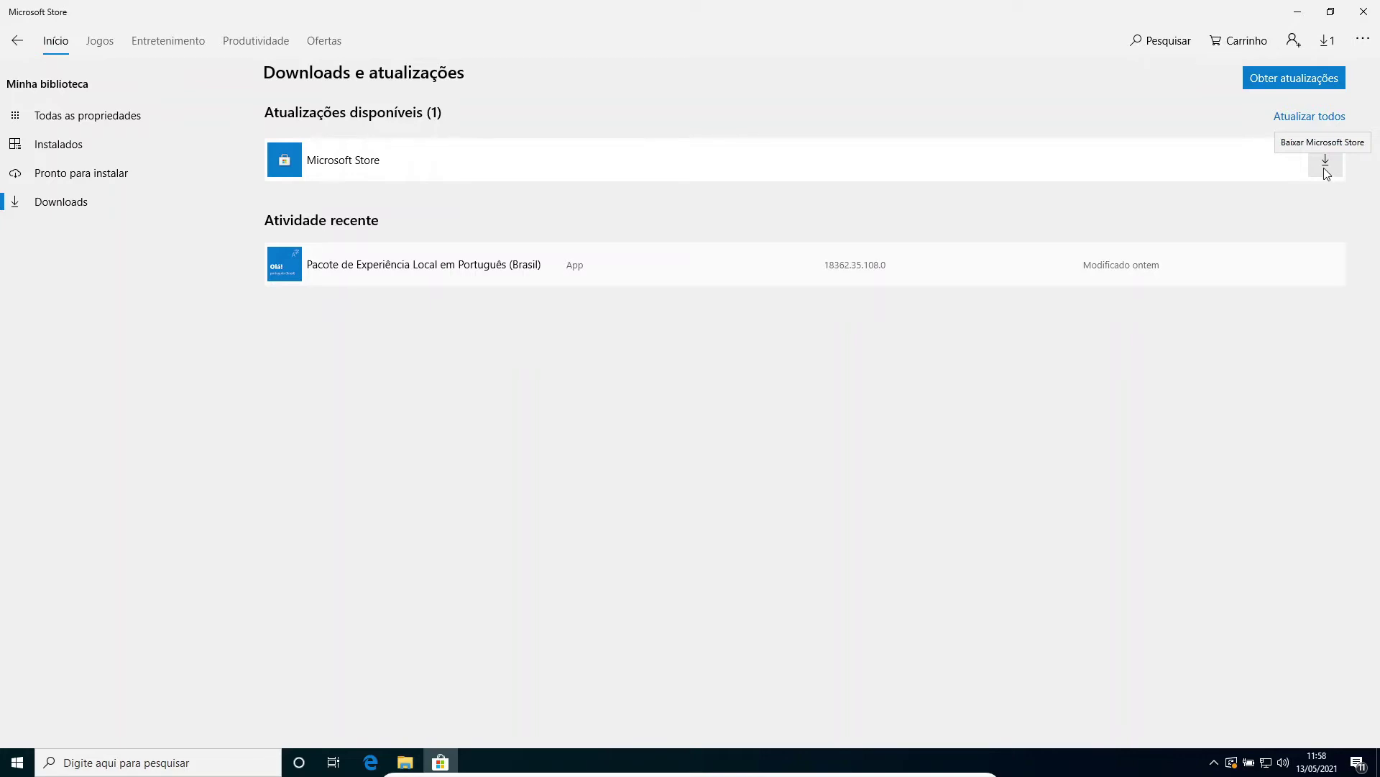
{"action": "left_click", "coordinate": [1364, 13]}
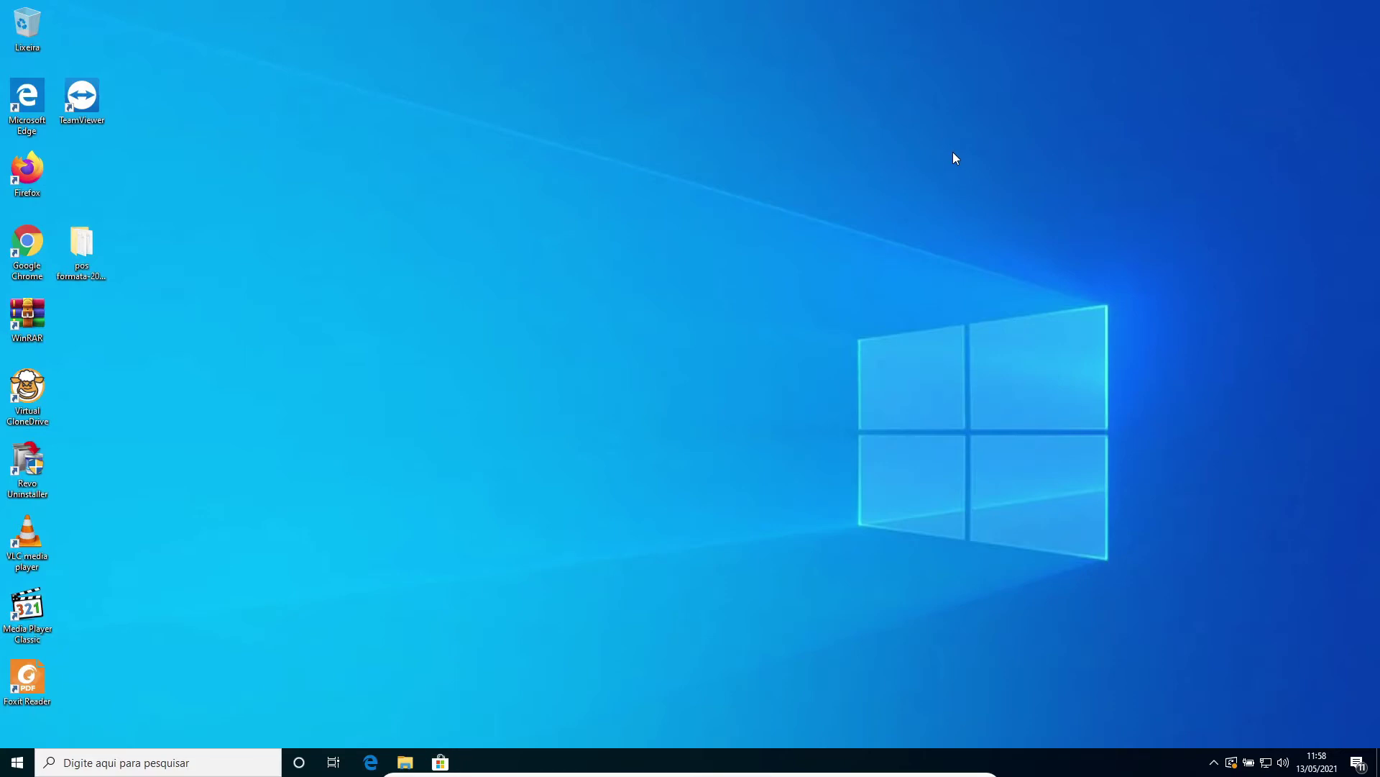
Open Google Chrome from the desktop, maximize its window and open its settings page
{"action": "double_click", "coordinate": [29, 245]}
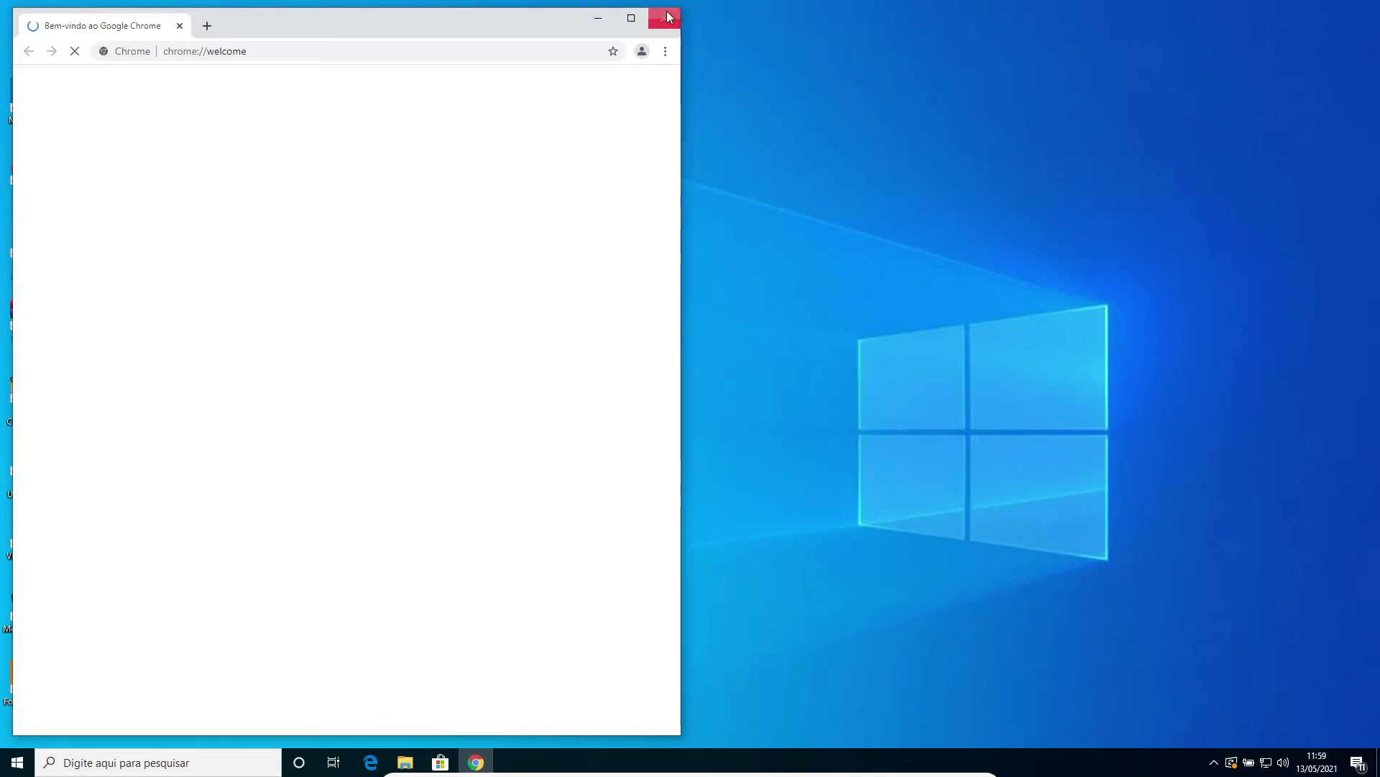
{"action": "left_click", "coordinate": [631, 18]}
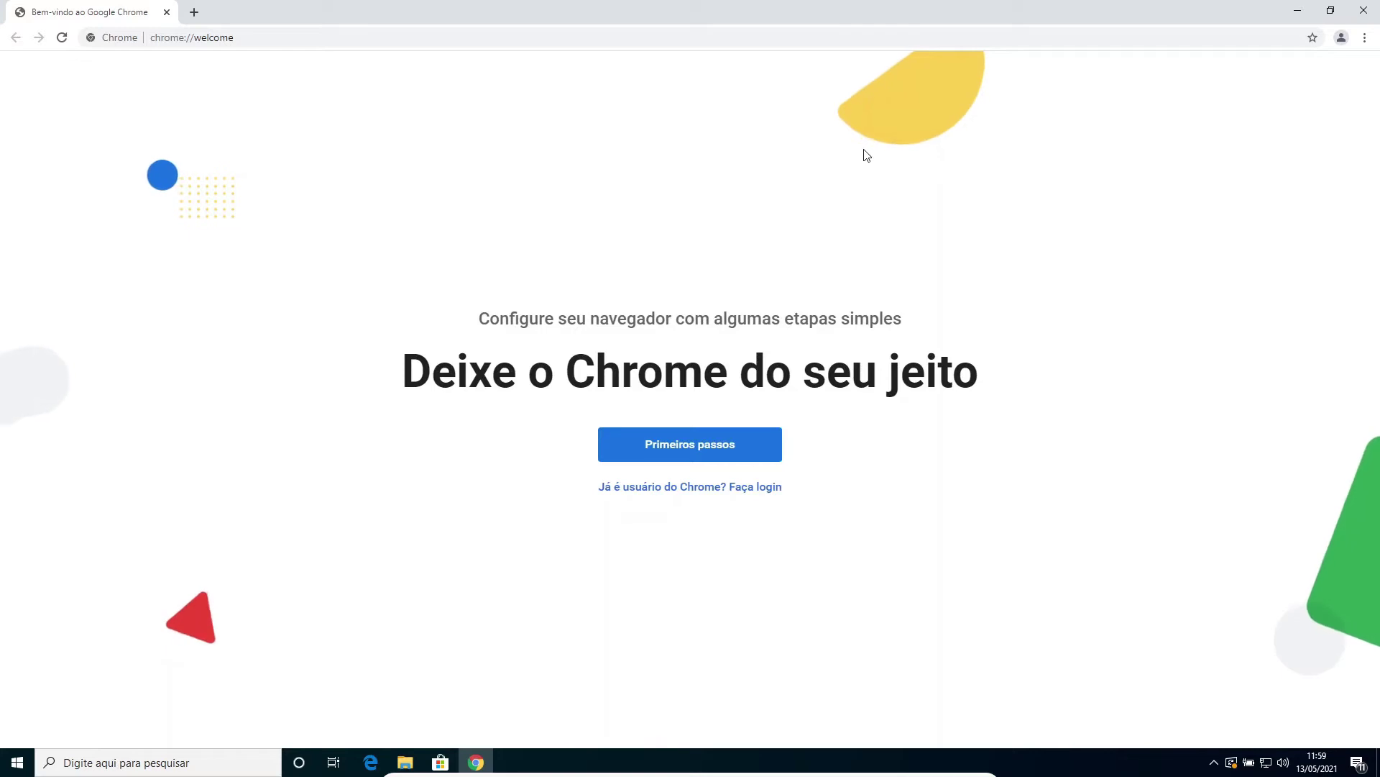
{"action": "left_click", "coordinate": [1364, 37]}
{"action": "left_click", "coordinate": [1264, 286]}
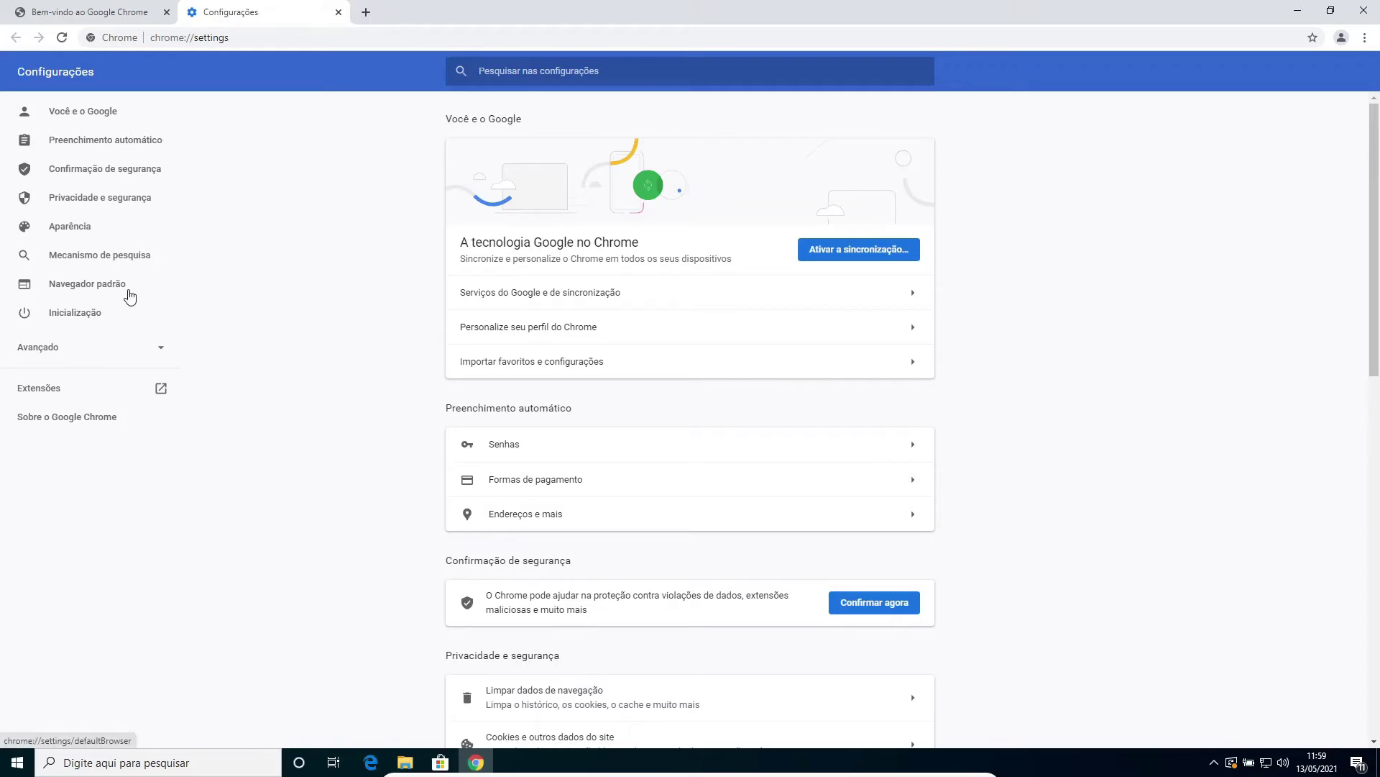
In Chrome's advanced Sistema settings, turn off running background apps when Google Chrome is closed
{"action": "scroll", "coordinate": [144, 302], "scroll_direction": "down", "scroll_amount": 8}
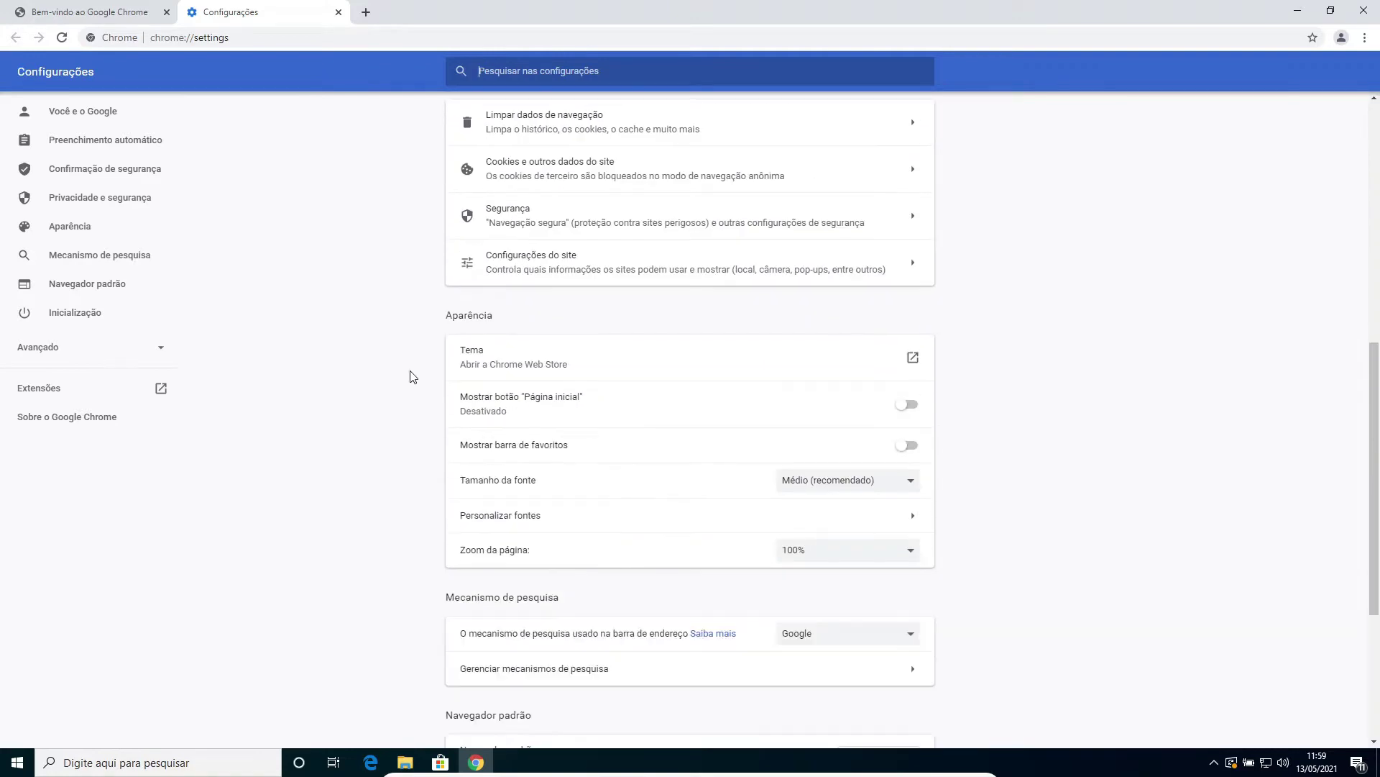
{"action": "scroll", "coordinate": [413, 376], "scroll_direction": "down", "scroll_amount": 4}
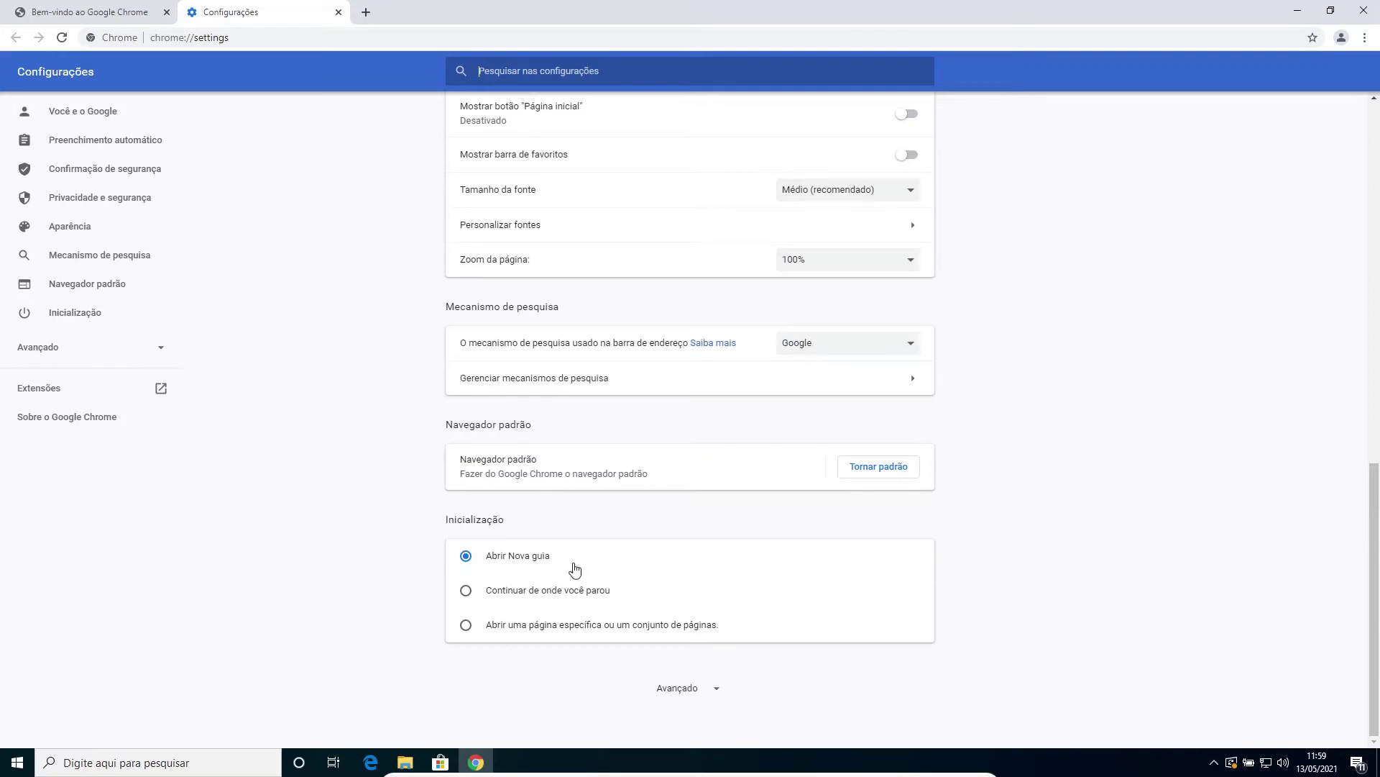
{"action": "left_click", "coordinate": [676, 688]}
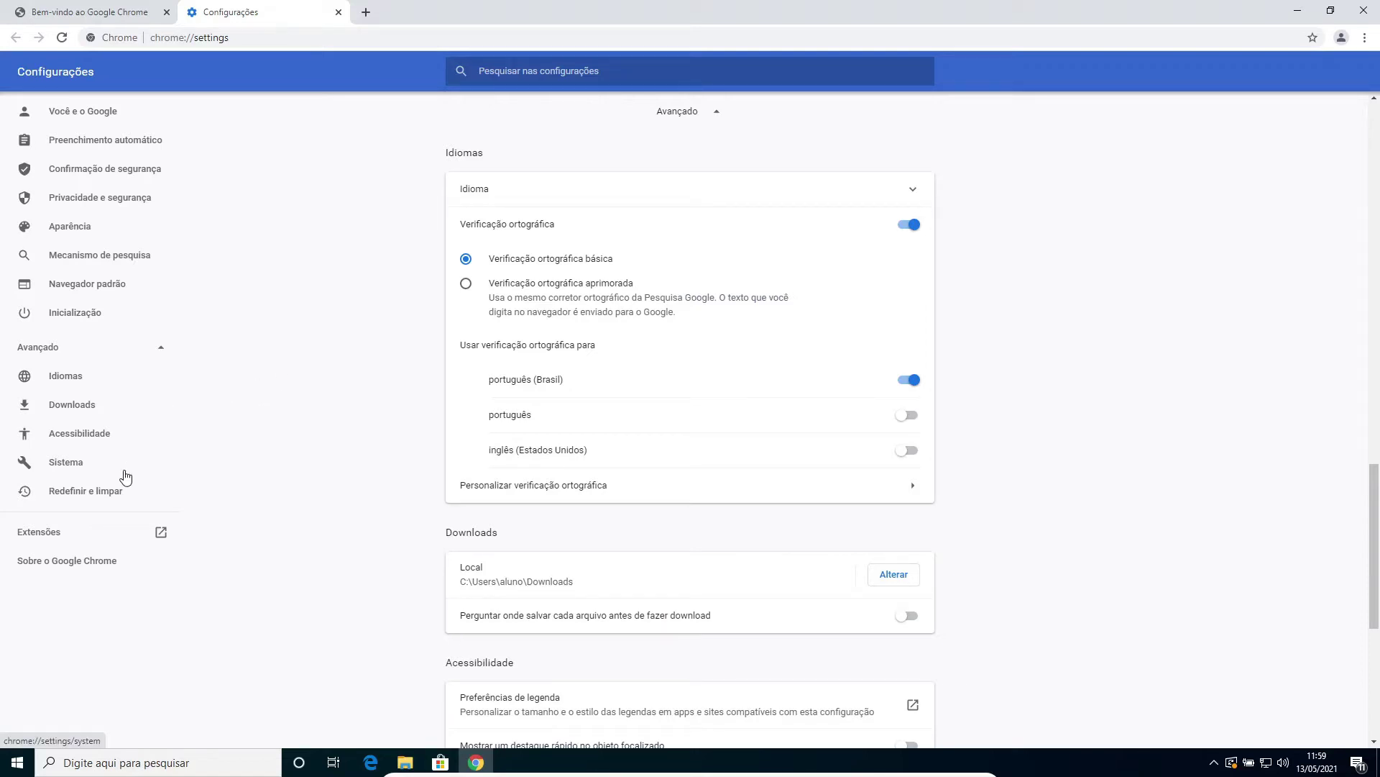
{"action": "left_click", "coordinate": [99, 564]}
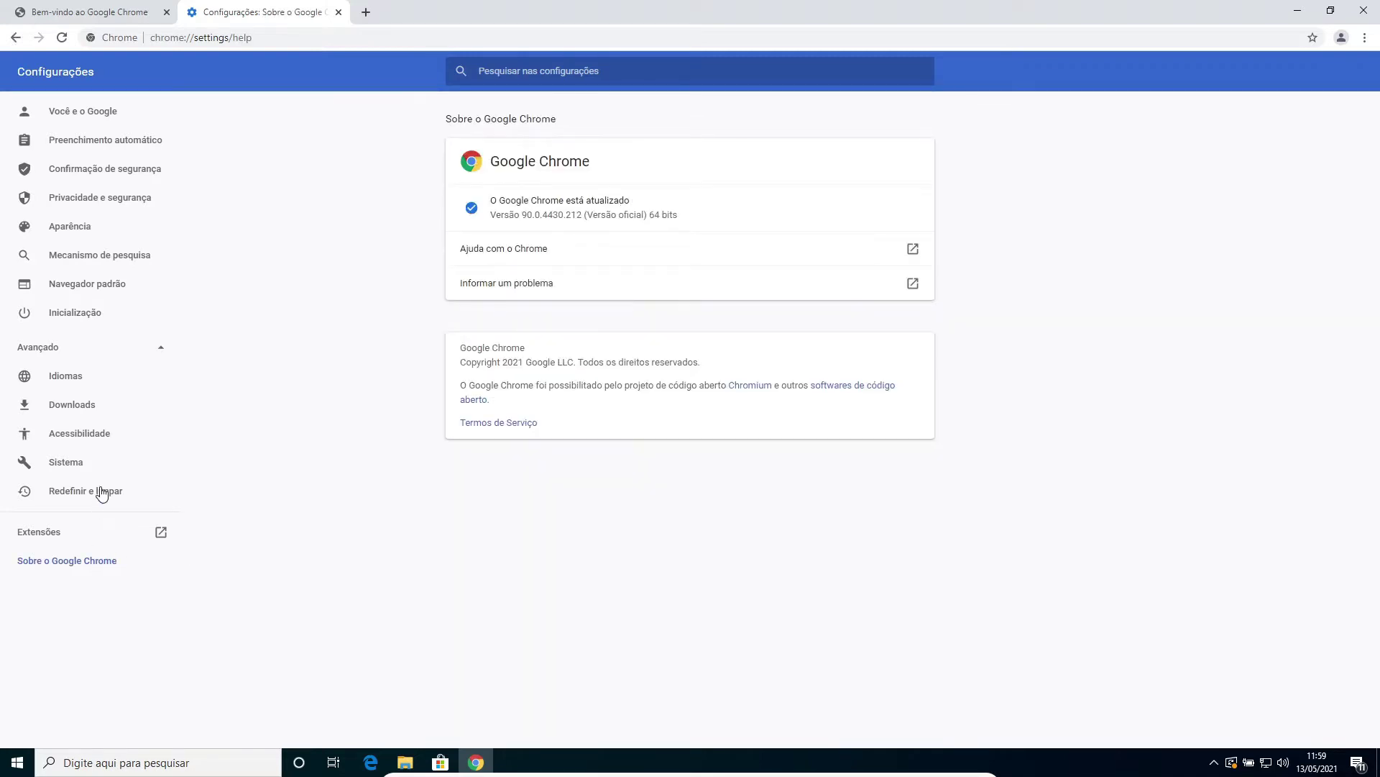
{"action": "left_click", "coordinate": [90, 464]}
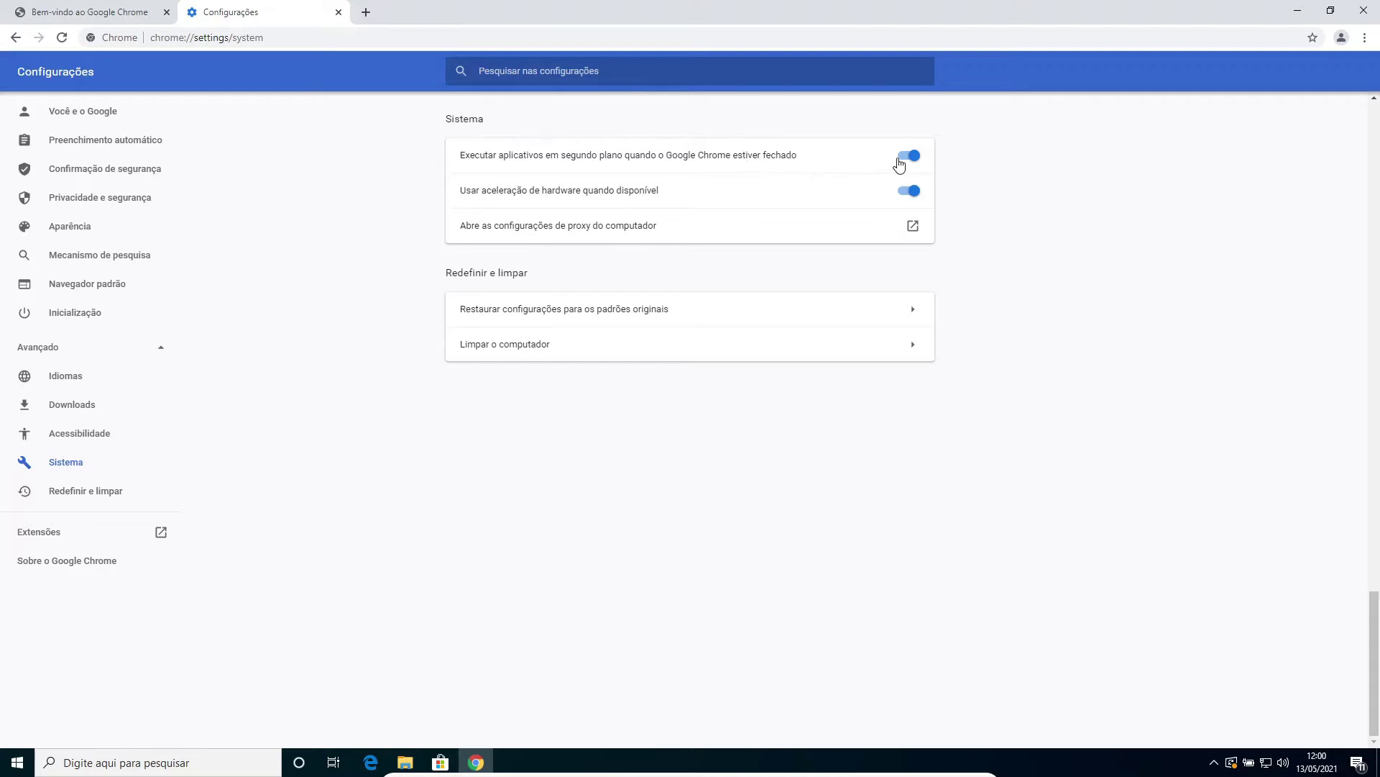
{"action": "left_click", "coordinate": [910, 159]}
Reopen Chrome's settings, review the background apps option under the advanced Sistema section and close the browser
{"action": "left_click", "coordinate": [1365, 38]}
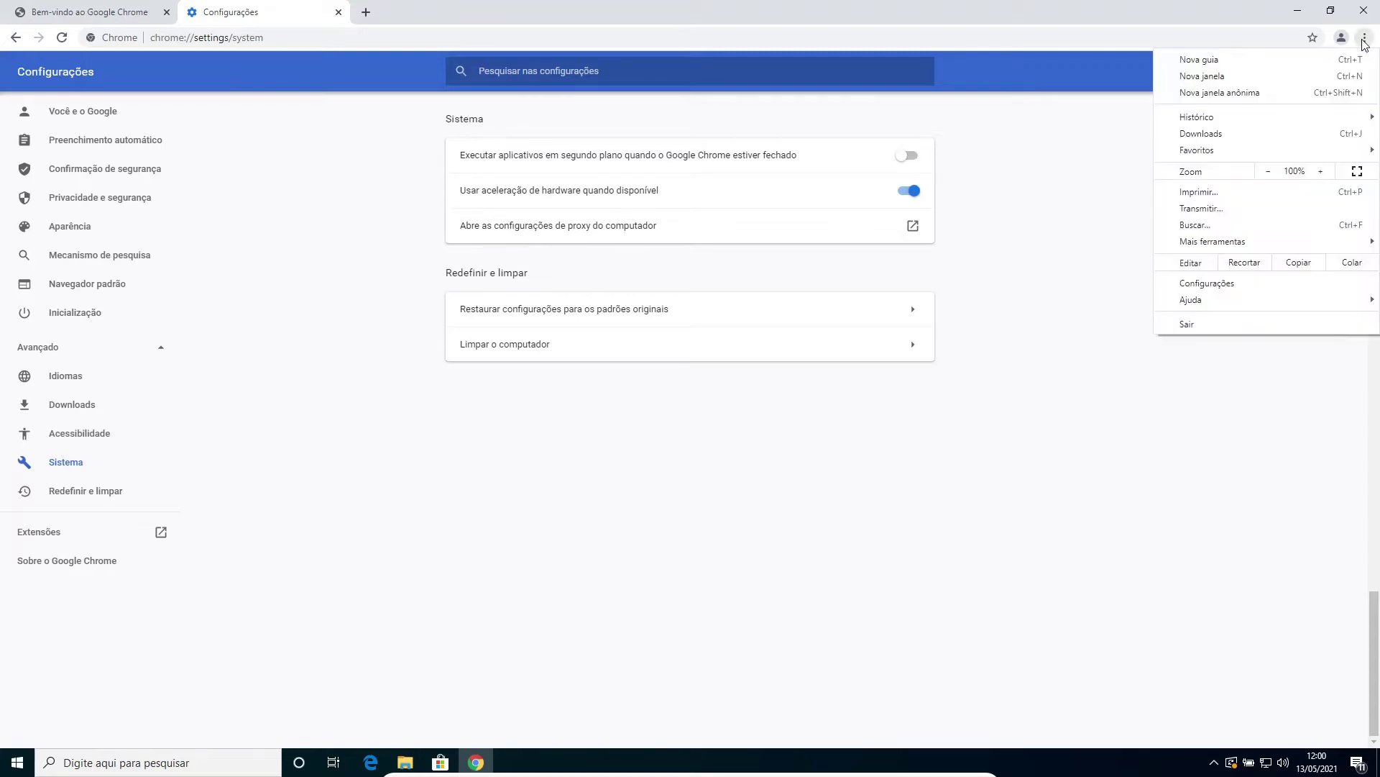
{"action": "left_click", "coordinate": [1262, 286]}
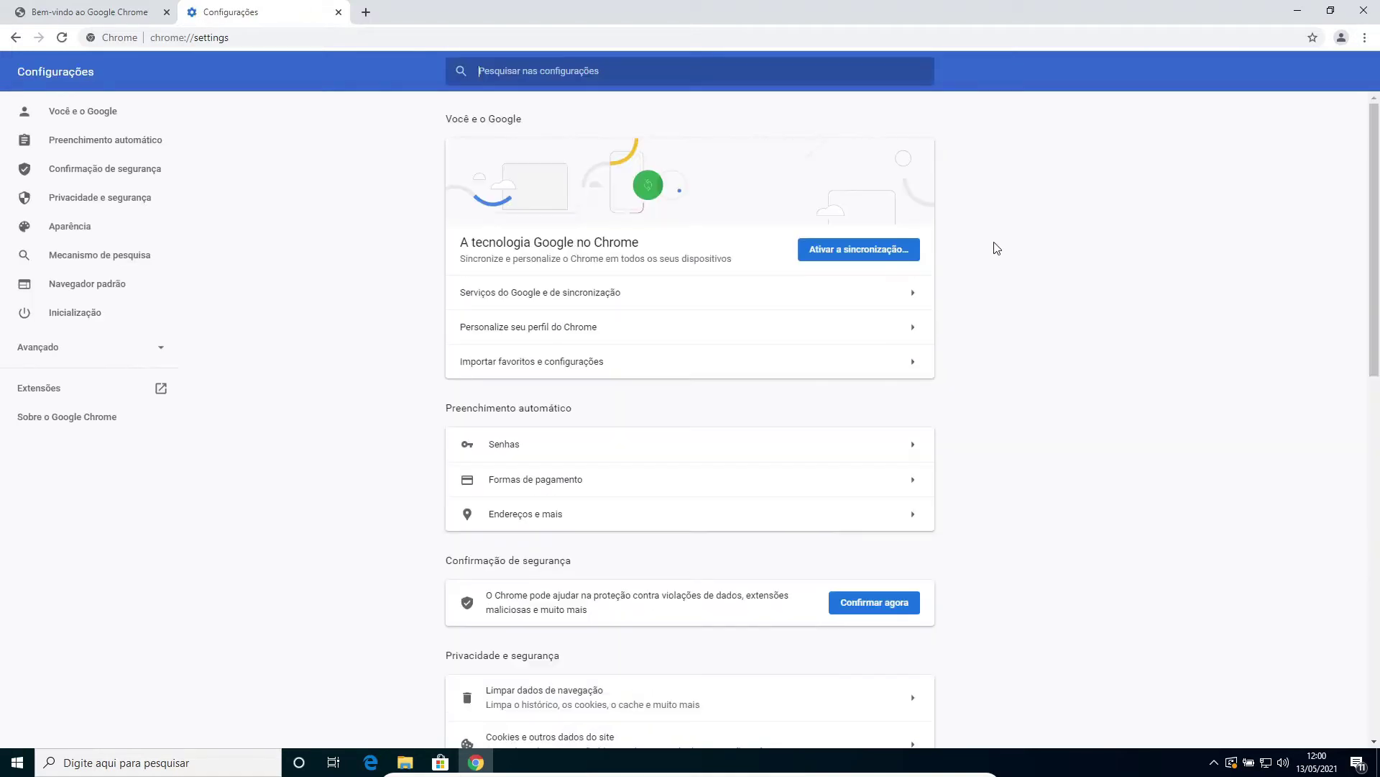
{"action": "scroll", "coordinate": [601, 527], "scroll_direction": "down", "scroll_amount": 10}
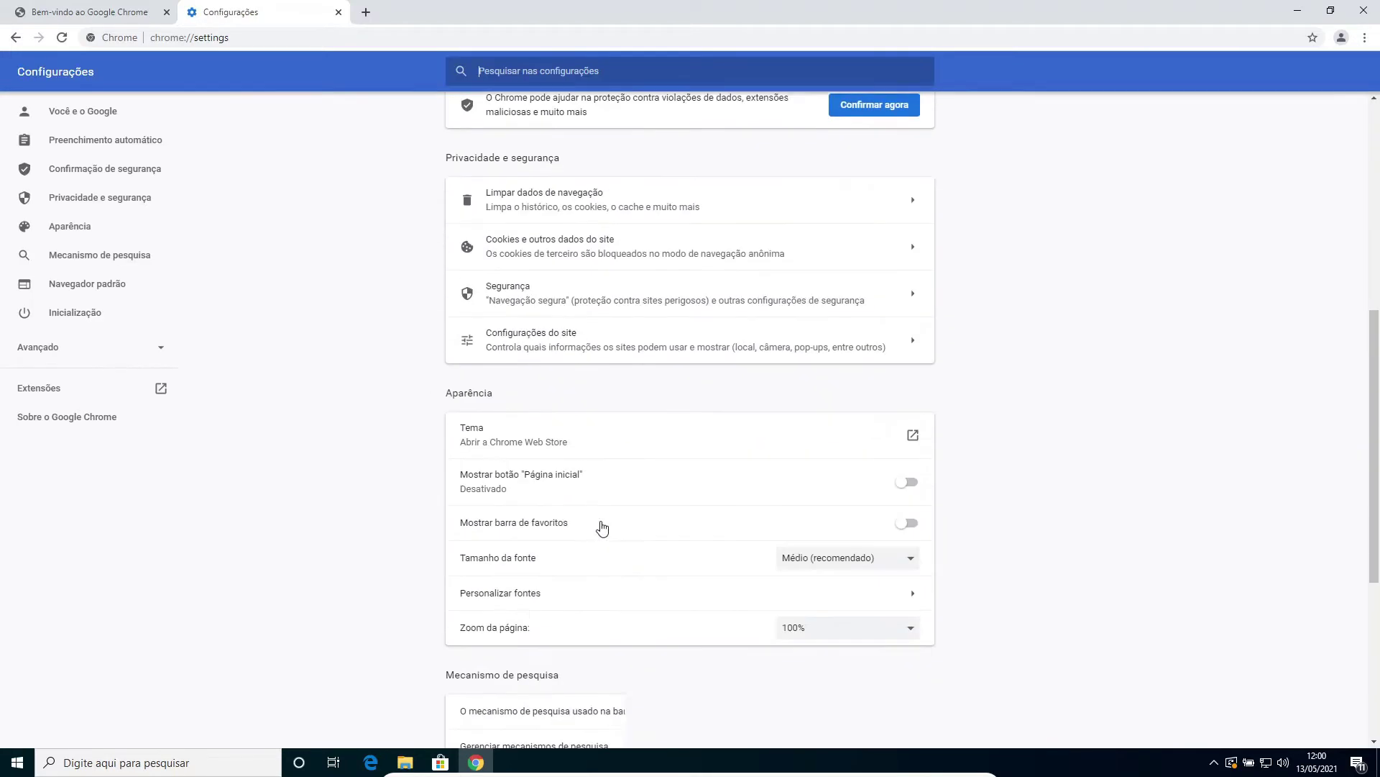
{"action": "scroll", "coordinate": [603, 527], "scroll_direction": "down", "scroll_amount": 2}
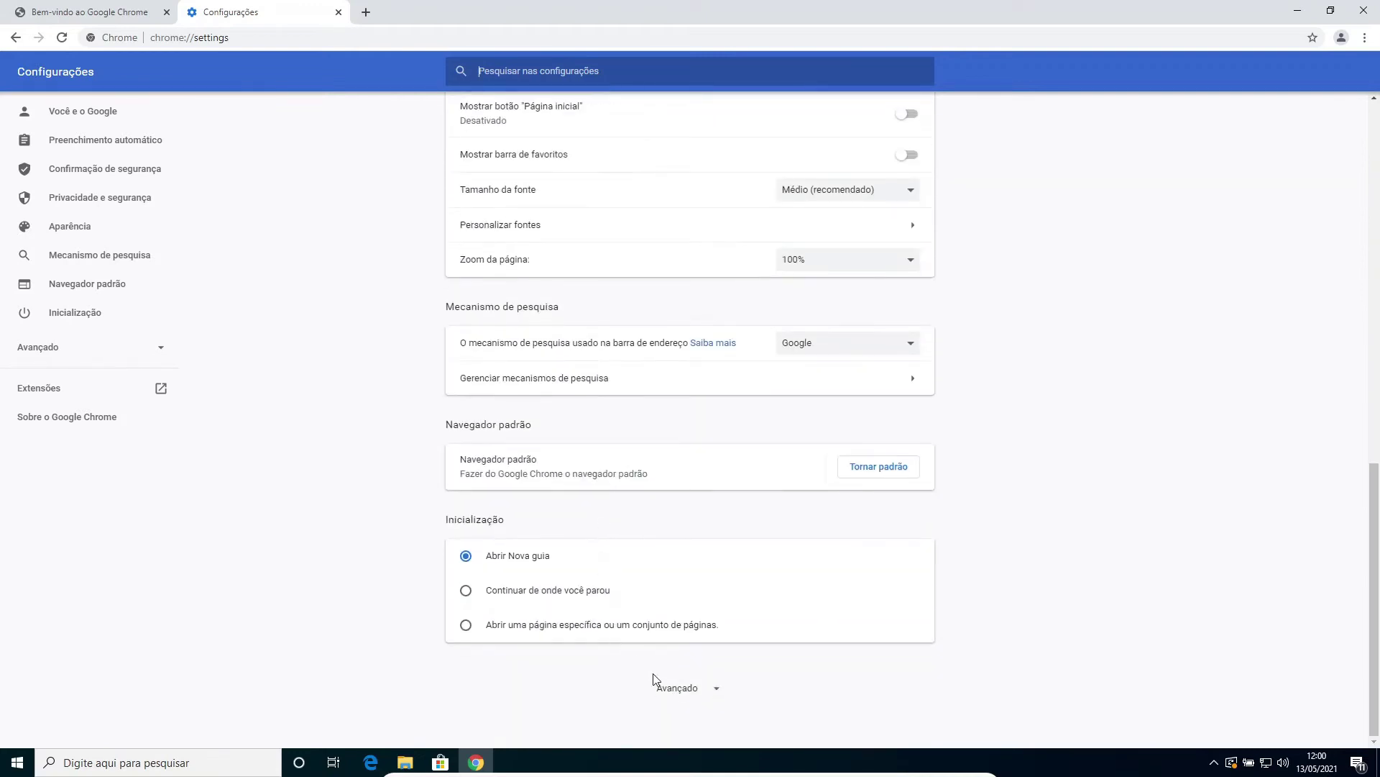
{"action": "left_click", "coordinate": [669, 691]}
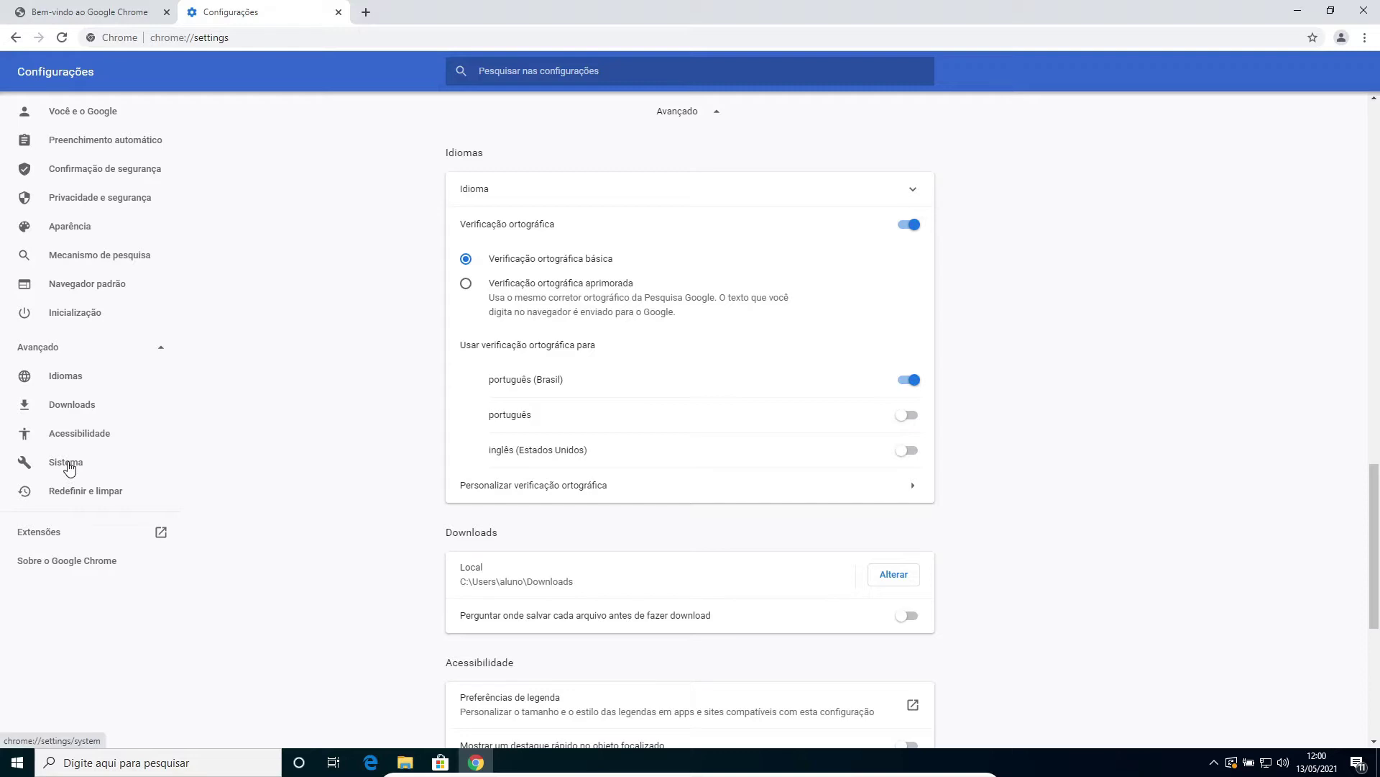
{"action": "left_click", "coordinate": [67, 464]}
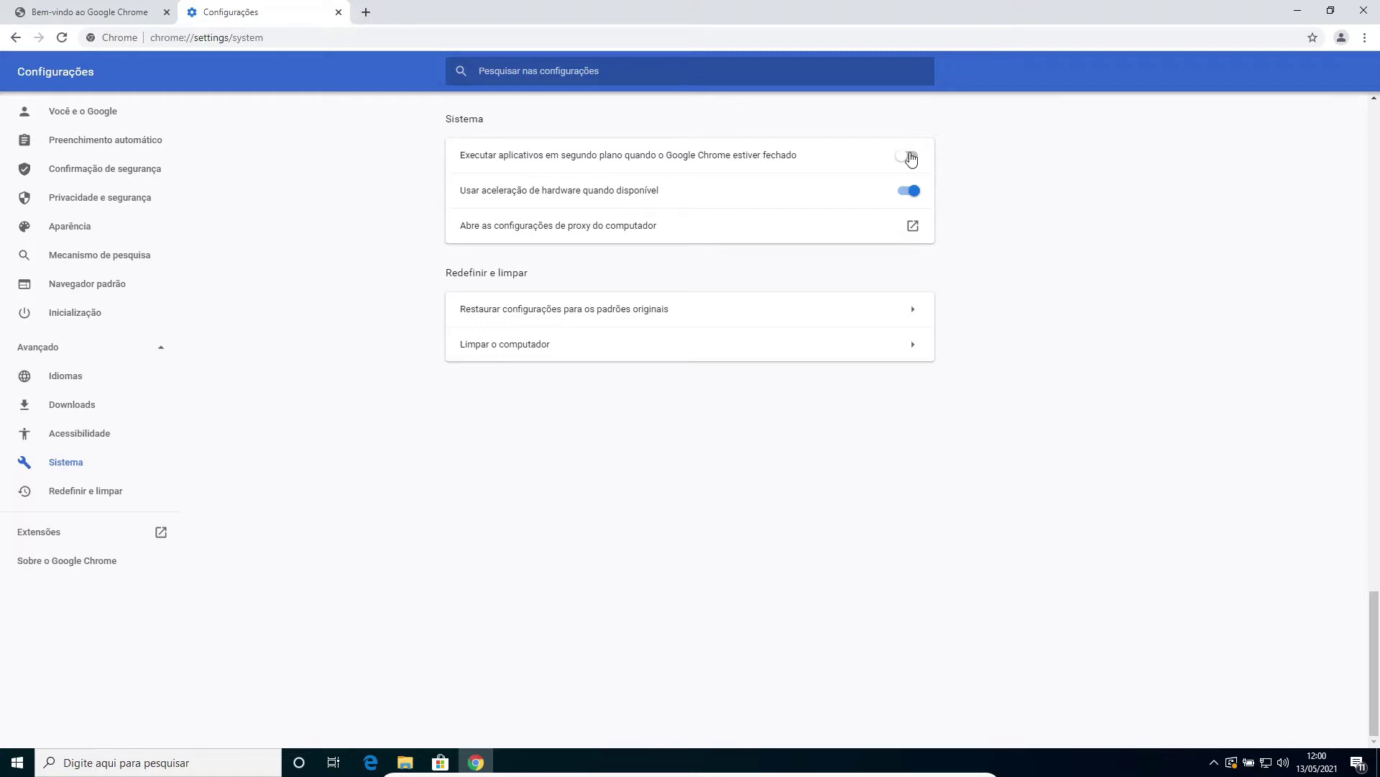
{"action": "left_click", "coordinate": [1364, 13]}
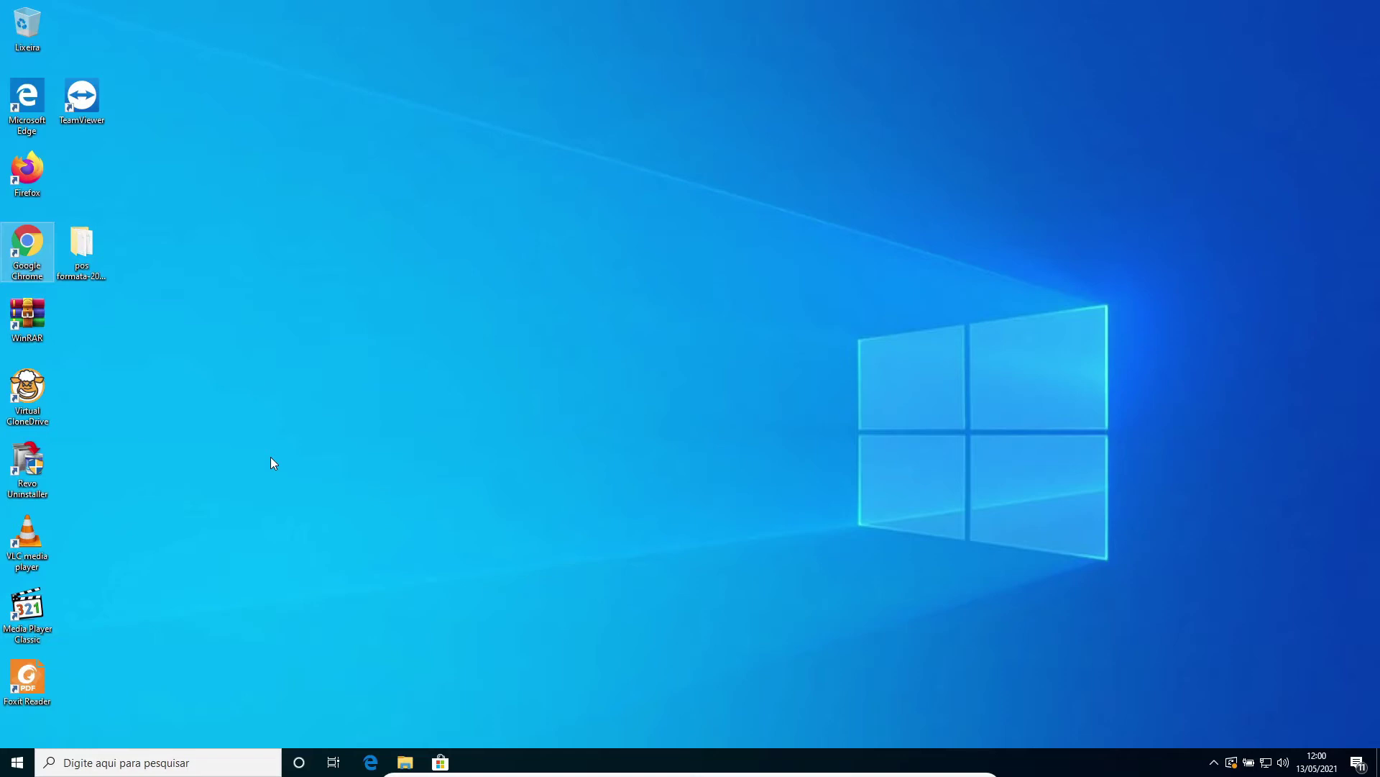
Search Windows for Configurações, open it in a maximized window and go to the Sistema category
{"action": "left_click", "coordinate": [131, 762]}
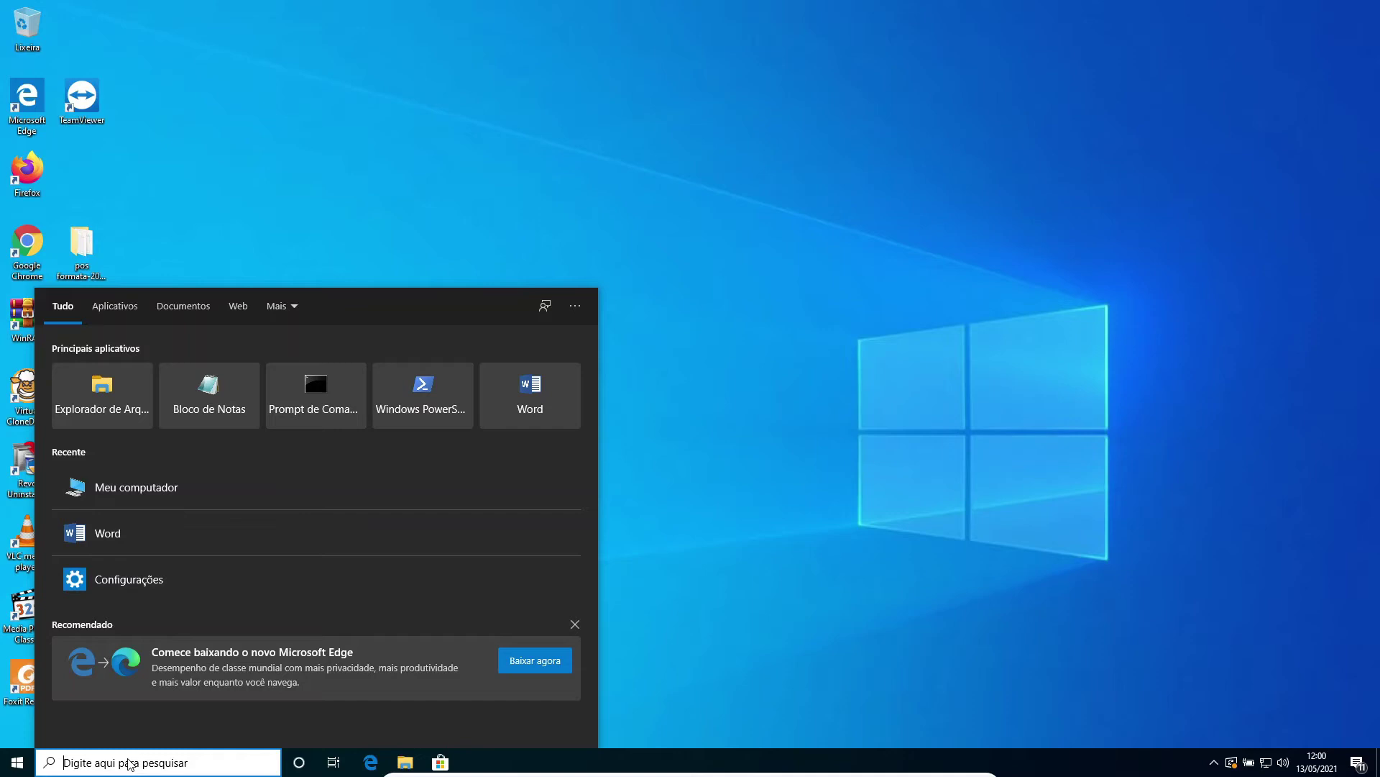
{"action": "type", "text": "con"}
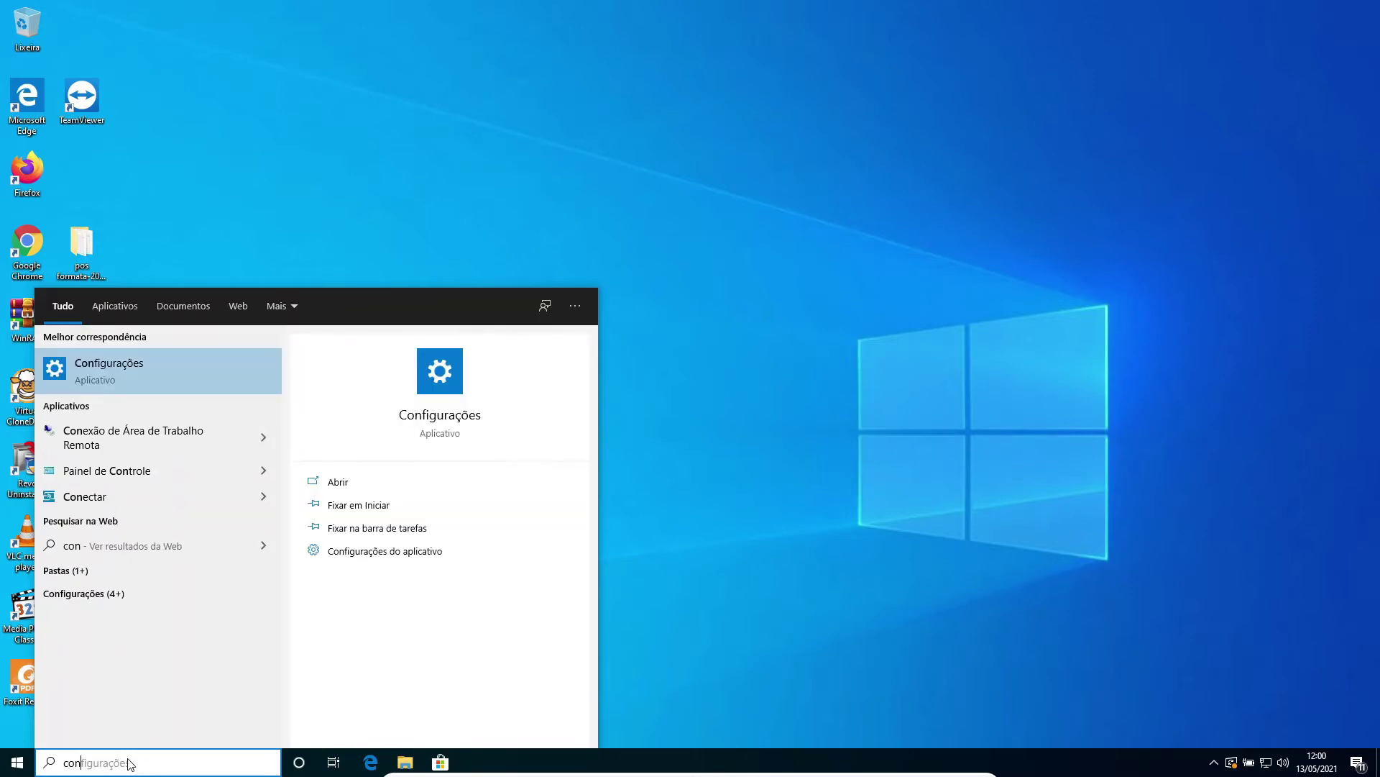
{"action": "left_click", "coordinate": [112, 364]}
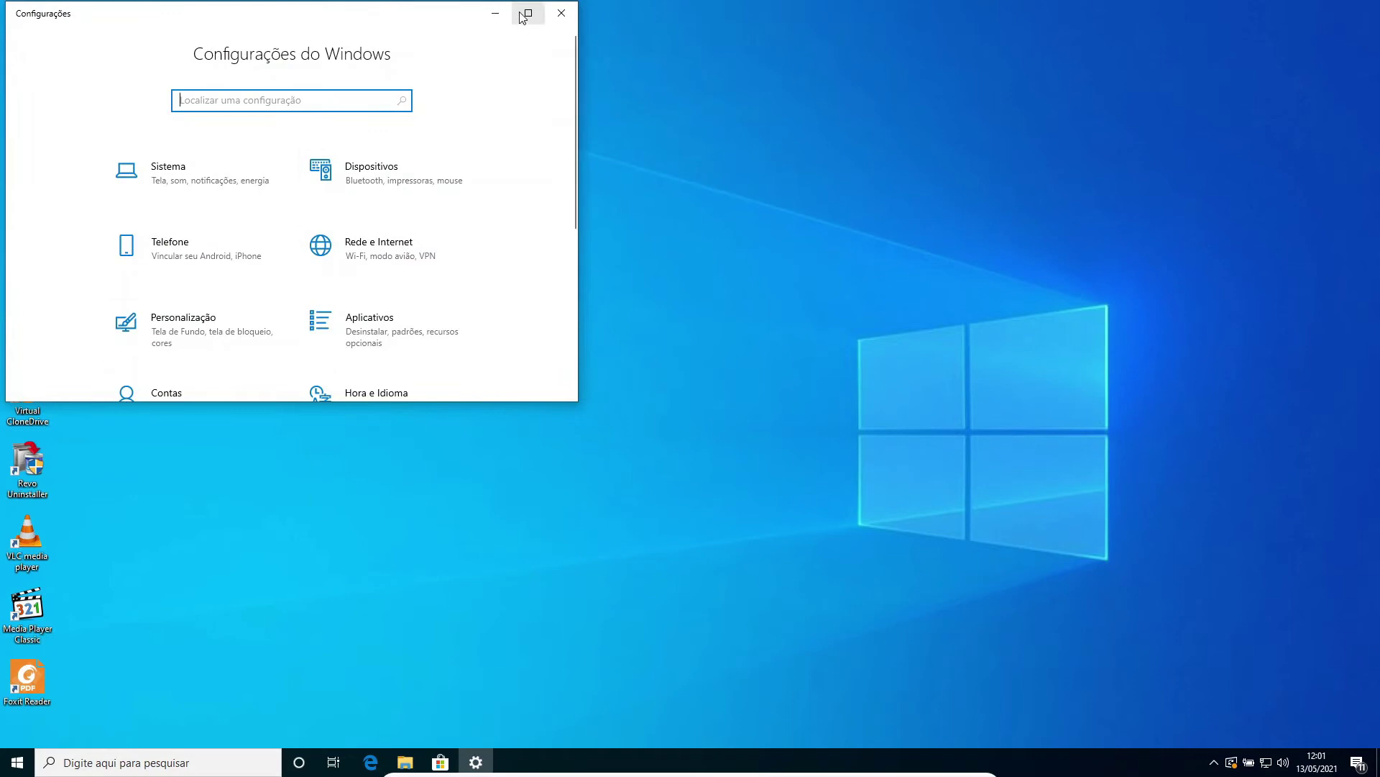
{"action": "left_click", "coordinate": [524, 14]}
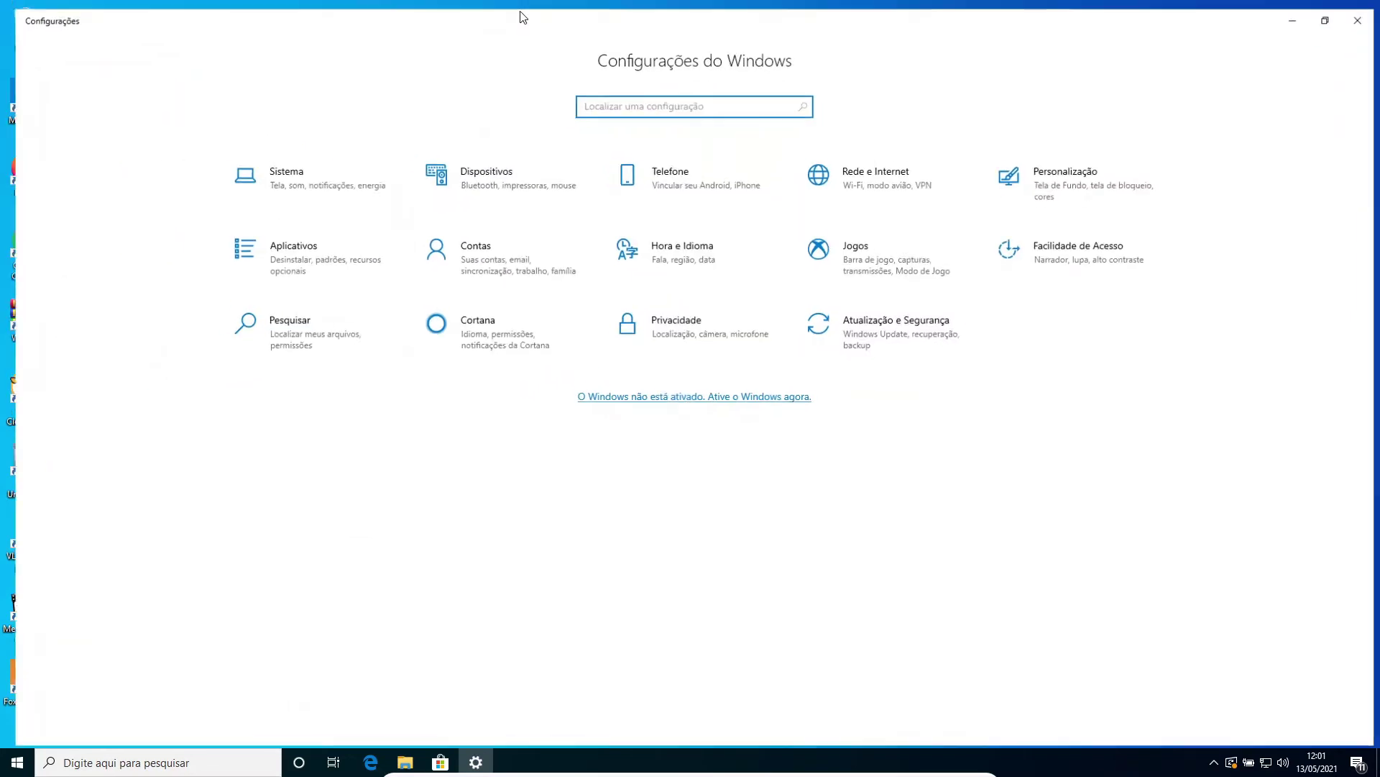
{"action": "left_click", "coordinate": [314, 172]}
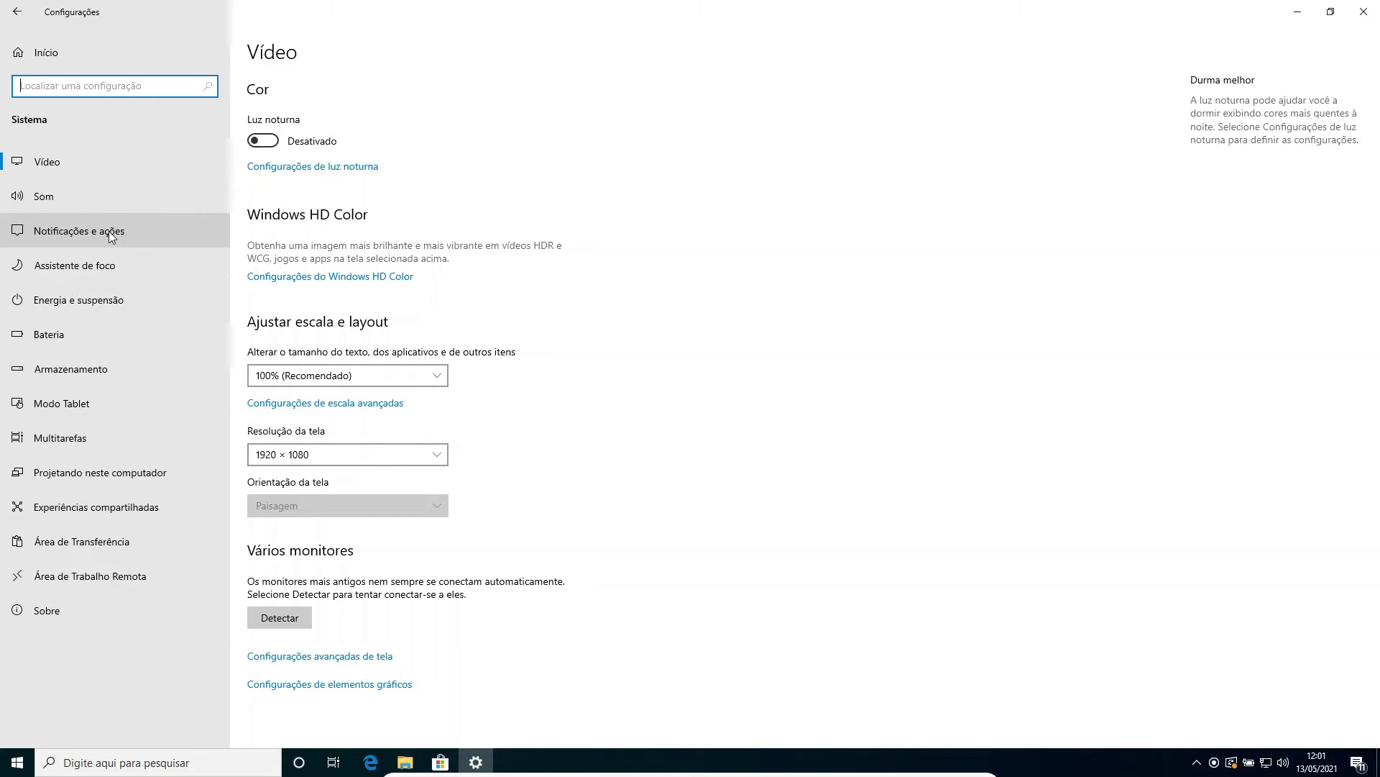
From the notification settings, open the Assistente de foco settings and enable the "Durante esses horários" automatic rule
{"action": "left_click", "coordinate": [84, 235]}
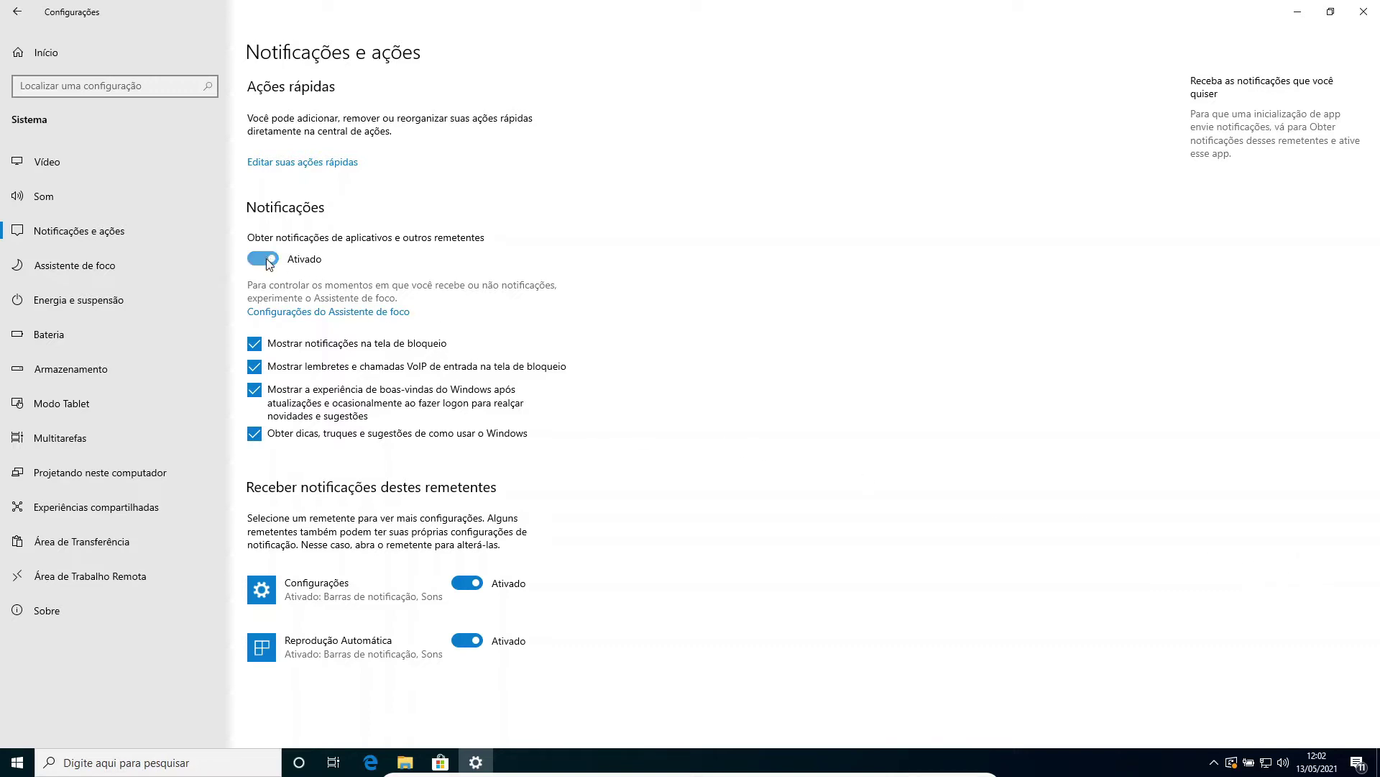
{"action": "left_click", "coordinate": [292, 315]}
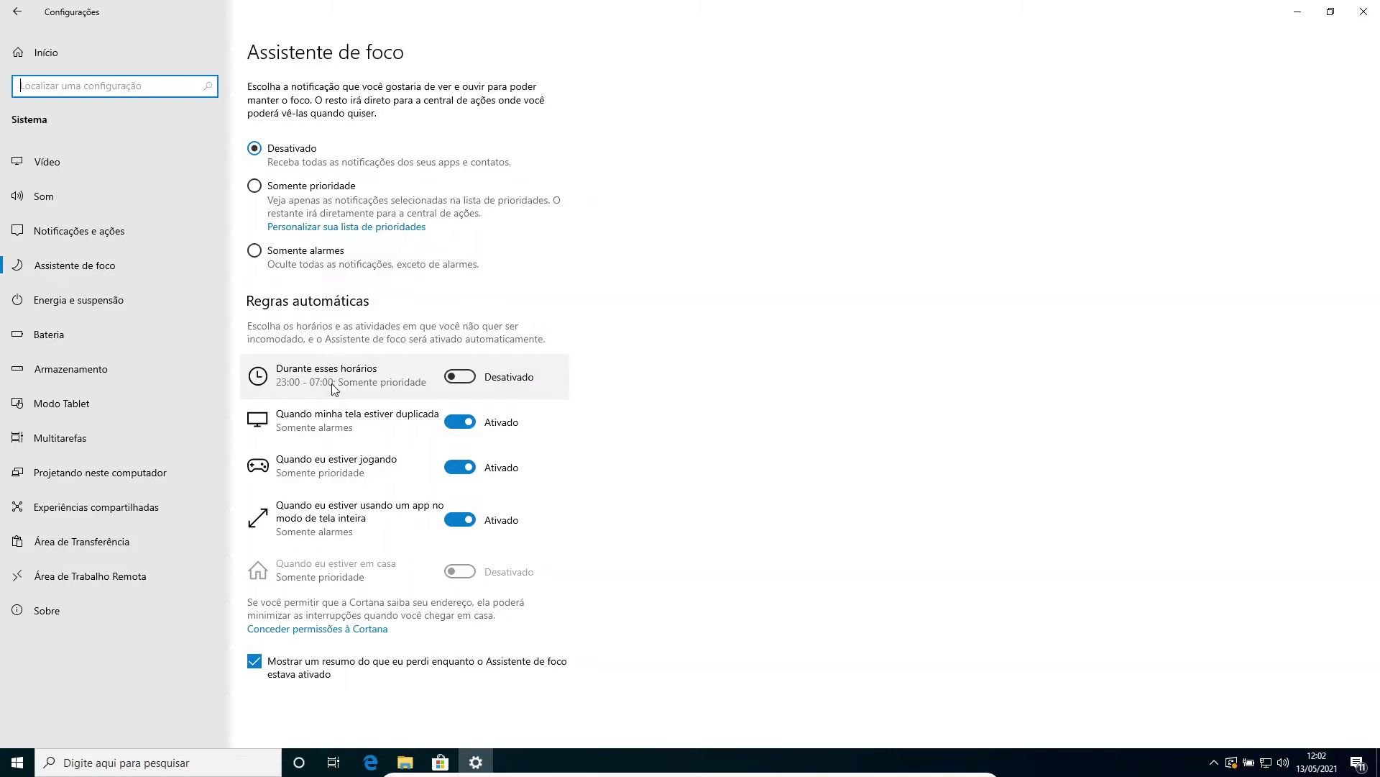
{"action": "left_click", "coordinate": [462, 381]}
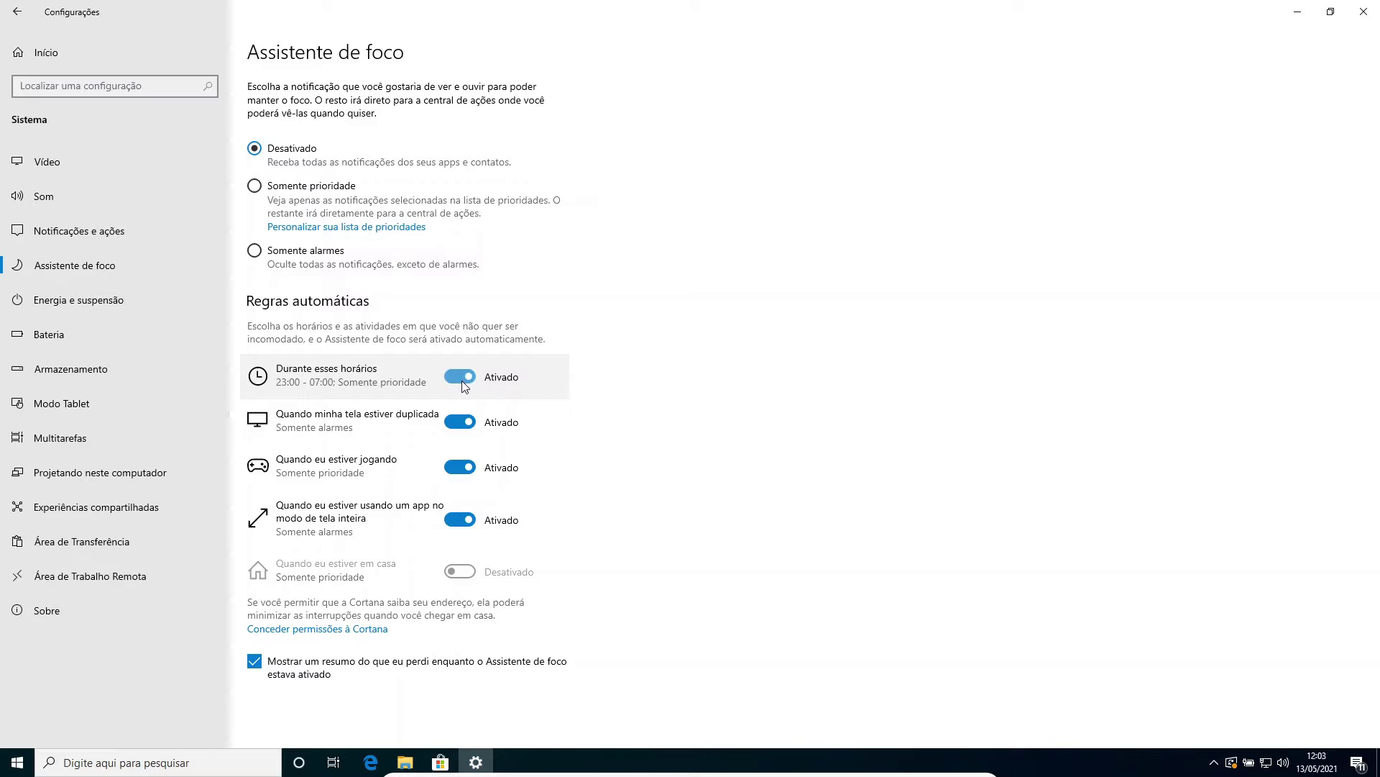
Review the schedule options of the "Durante esses horários" rule in Assistente de foco, return and turn the rule off
{"action": "left_click", "coordinate": [358, 382]}
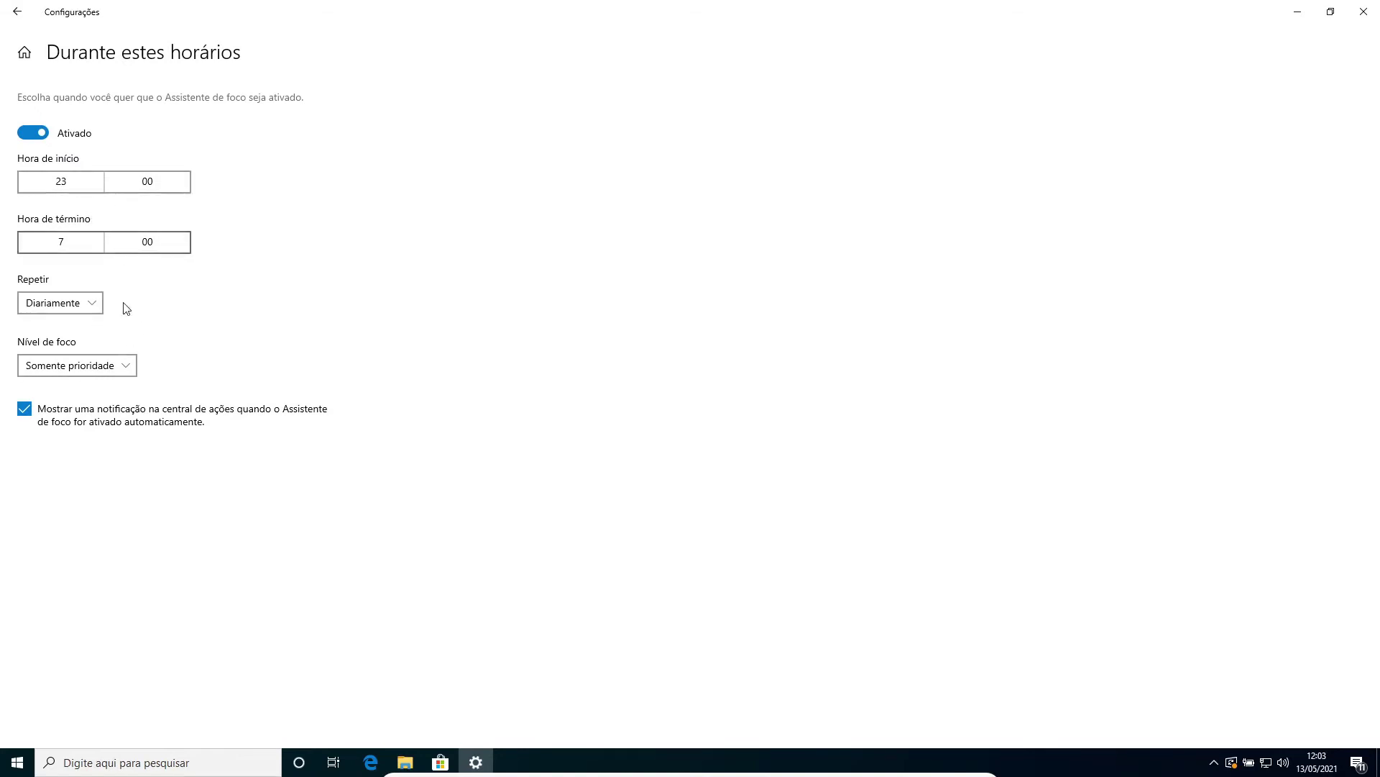
{"action": "left_click", "coordinate": [17, 11]}
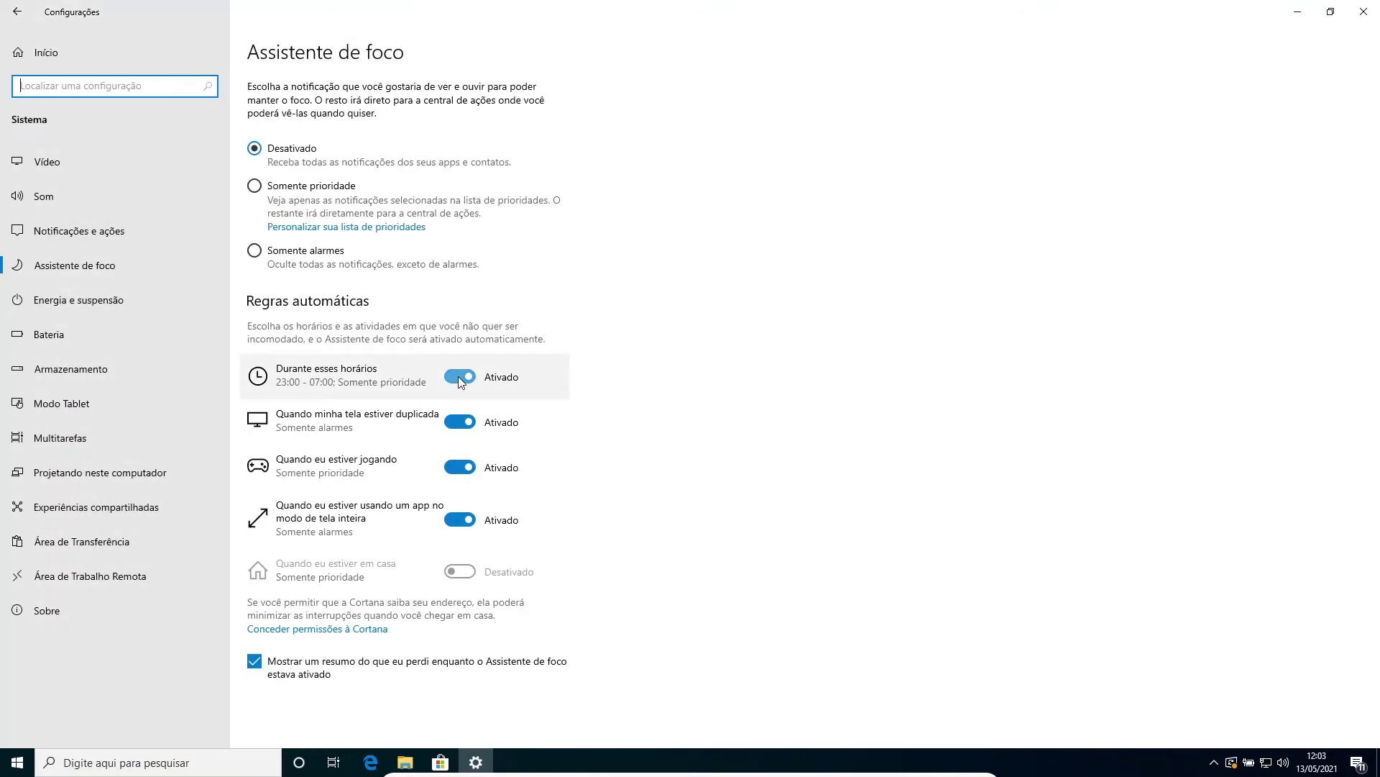
{"action": "left_click", "coordinate": [461, 376]}
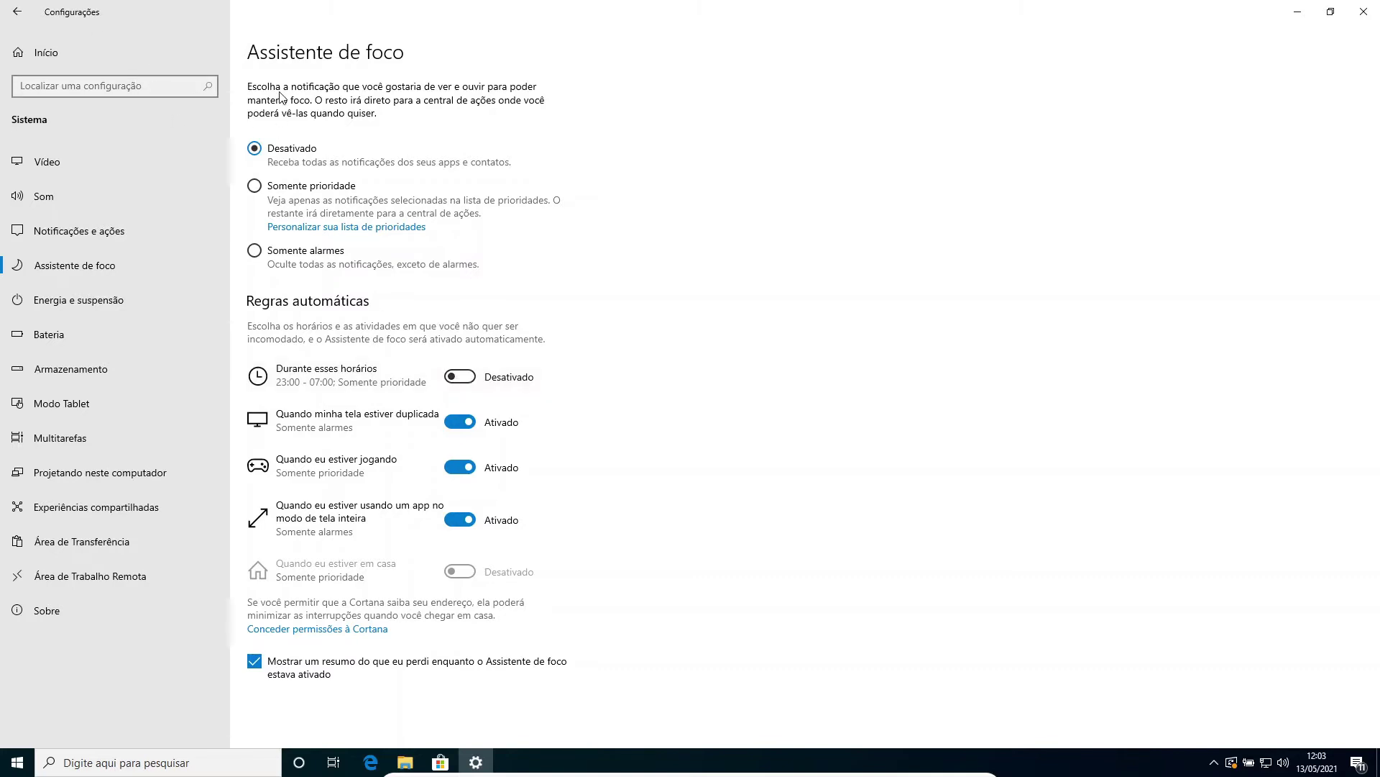
In Notificações e ações, disable the Windows welcome experience and the tips, tricks and suggestions, keeping app notifications enabled
{"action": "left_click", "coordinate": [17, 11]}
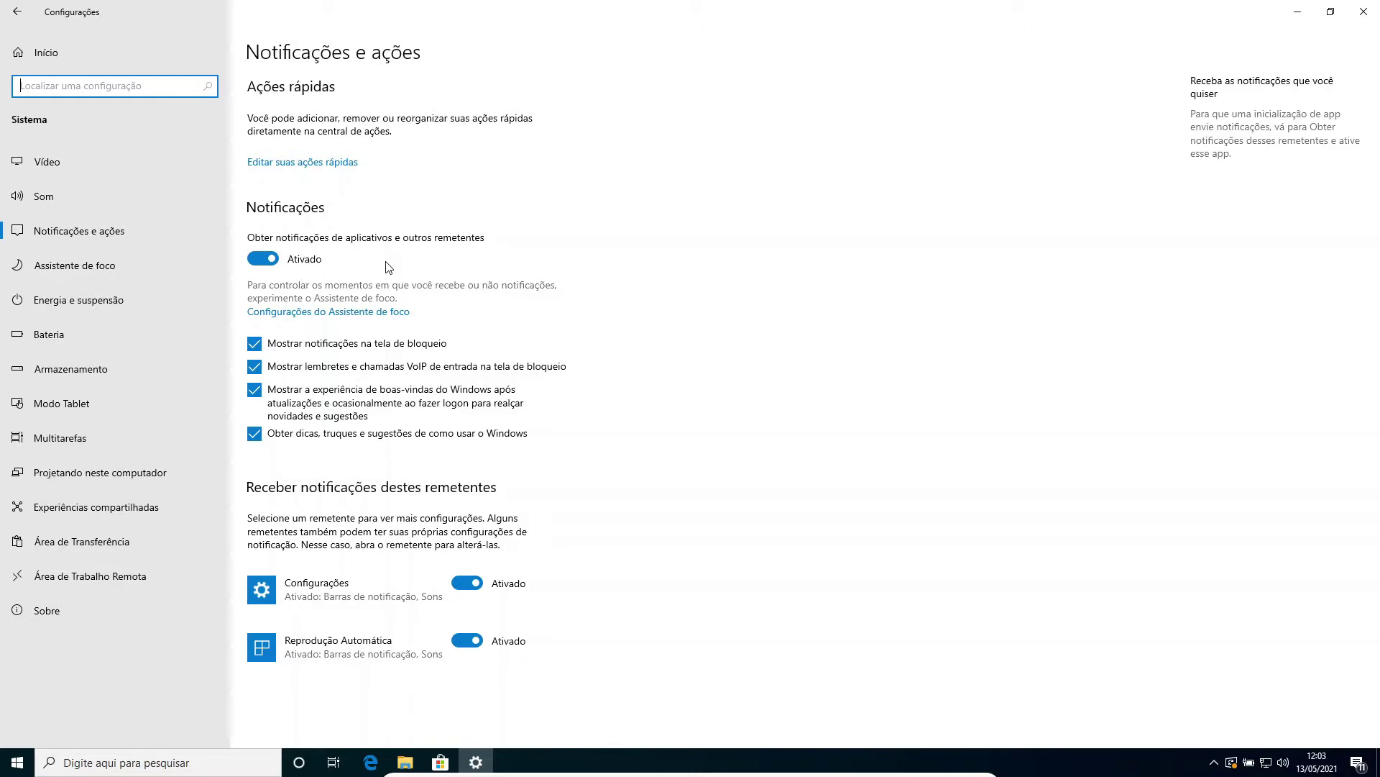
{"action": "left_click", "coordinate": [273, 261]}
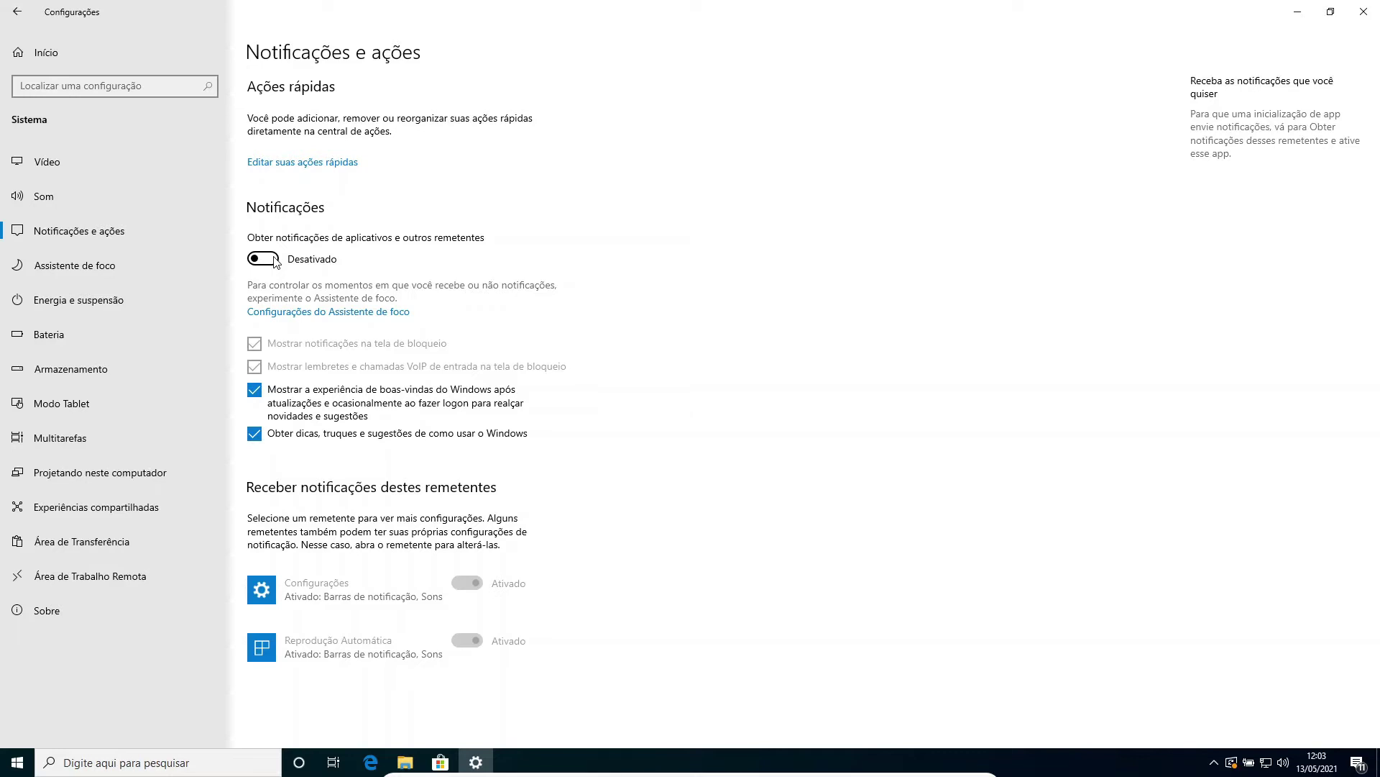
{"action": "left_click", "coordinate": [275, 261]}
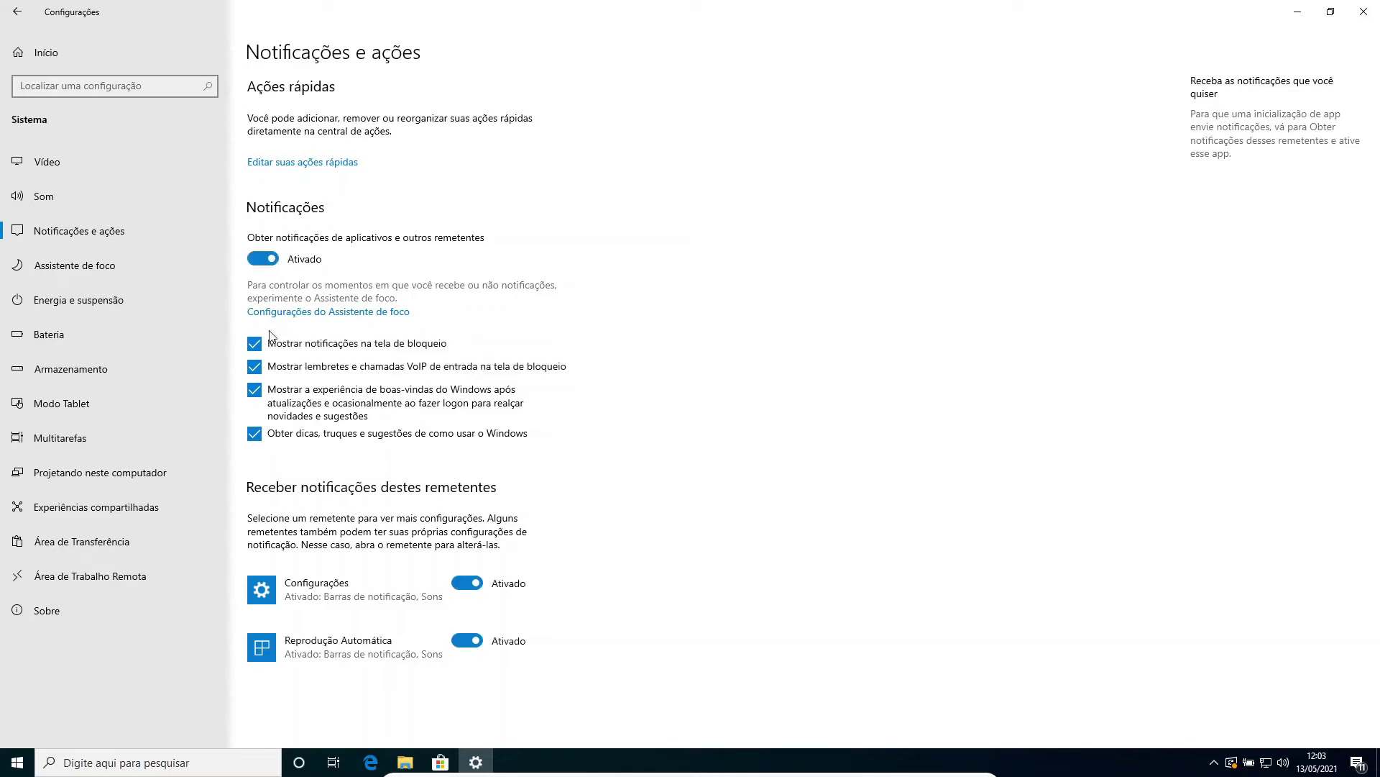
{"action": "left_click", "coordinate": [256, 392]}
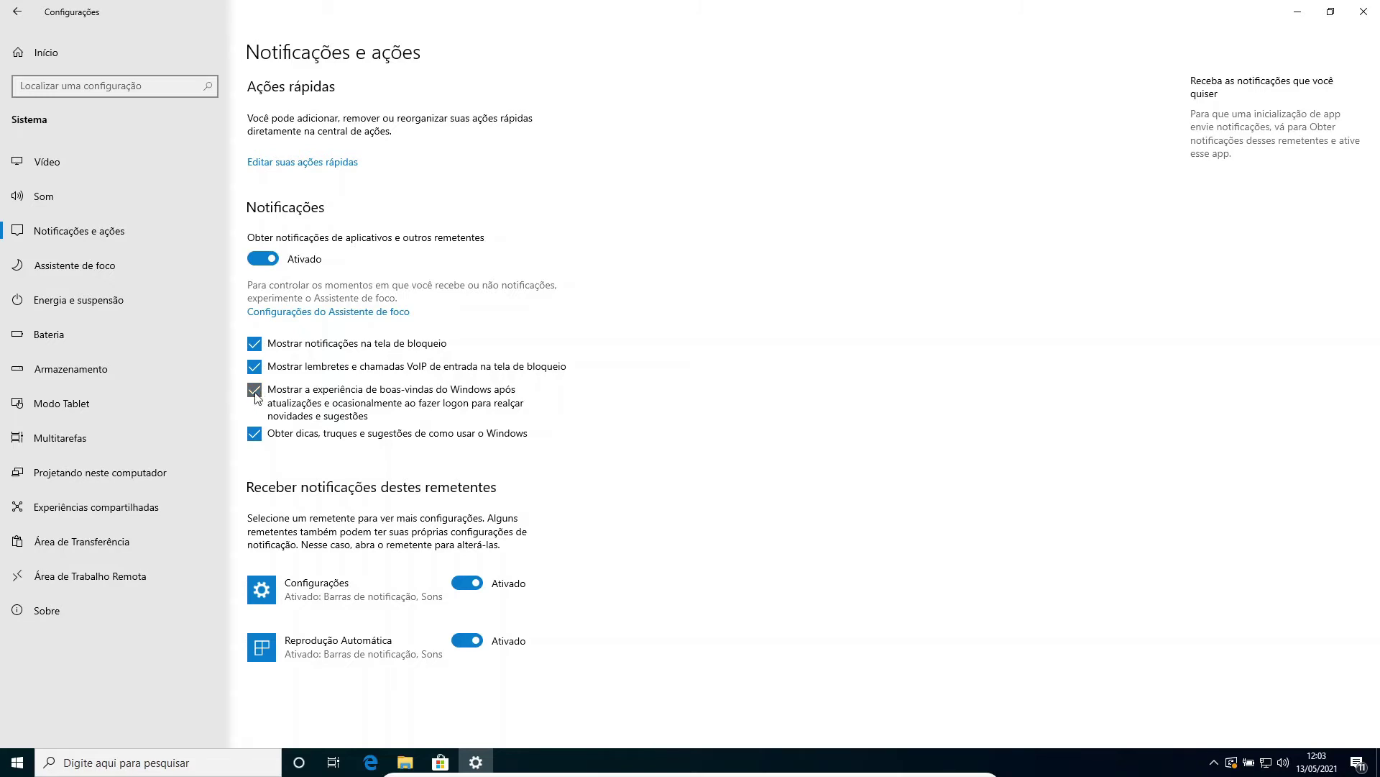
{"action": "left_click", "coordinate": [253, 435]}
Go to the Energia e suspensão settings and open the advanced power settings of the Equilibrado plan
{"action": "left_click", "coordinate": [310, 312]}
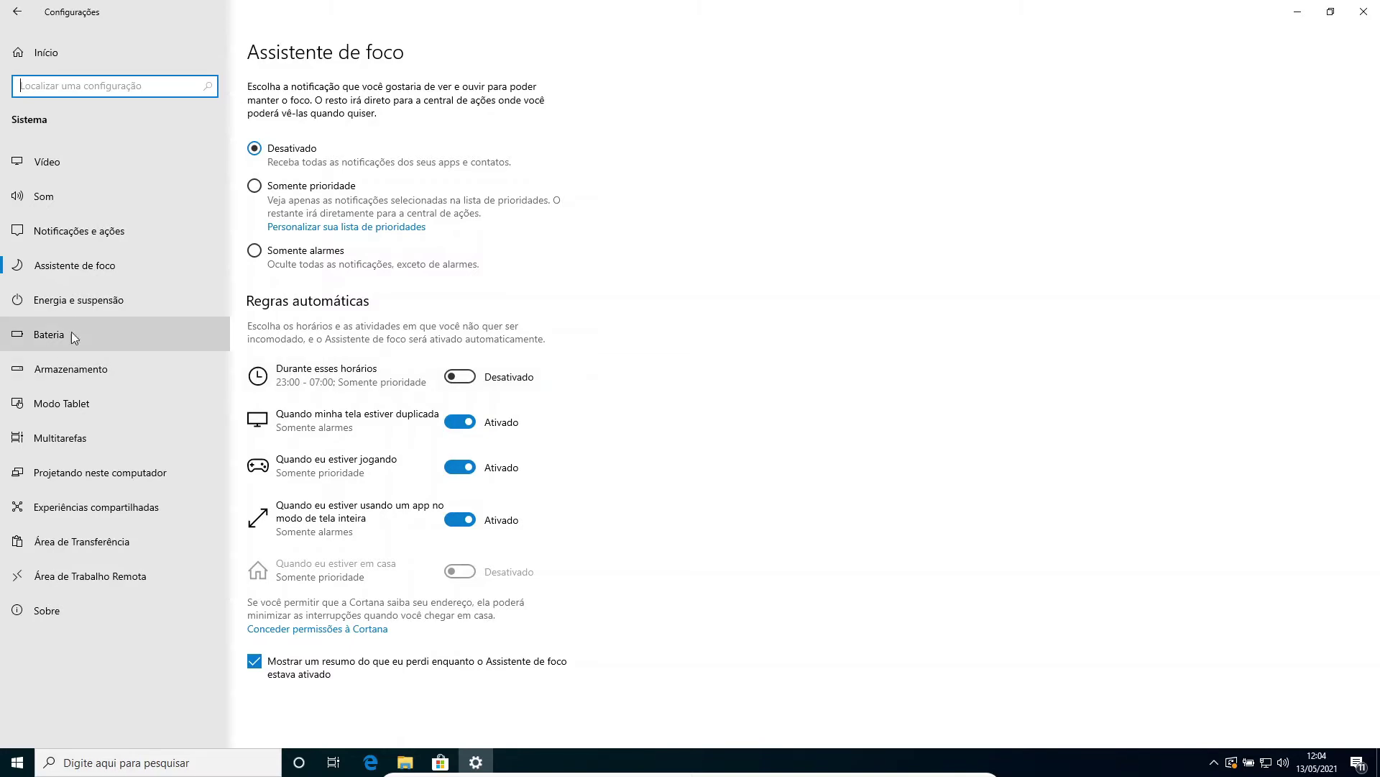
{"action": "left_click", "coordinate": [69, 304]}
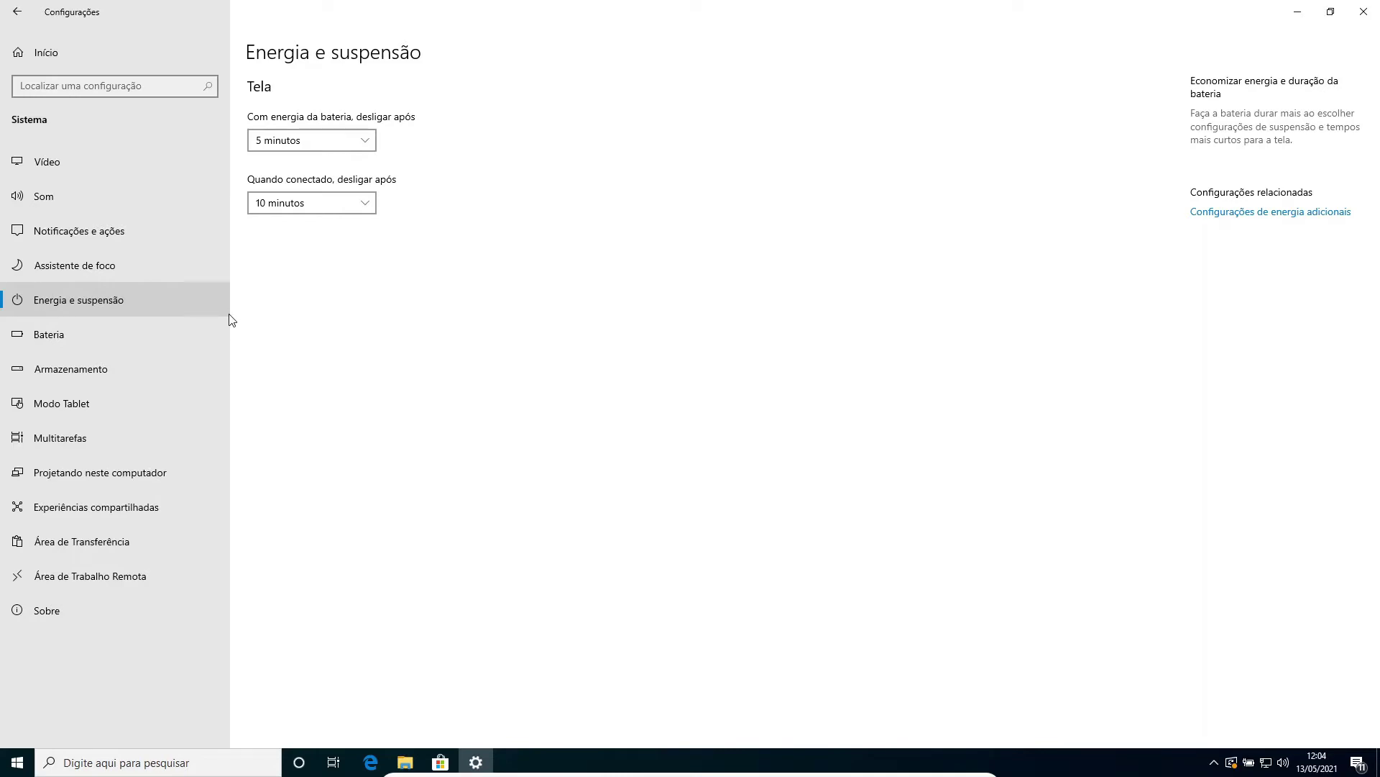
{"action": "left_click", "coordinate": [1228, 213]}
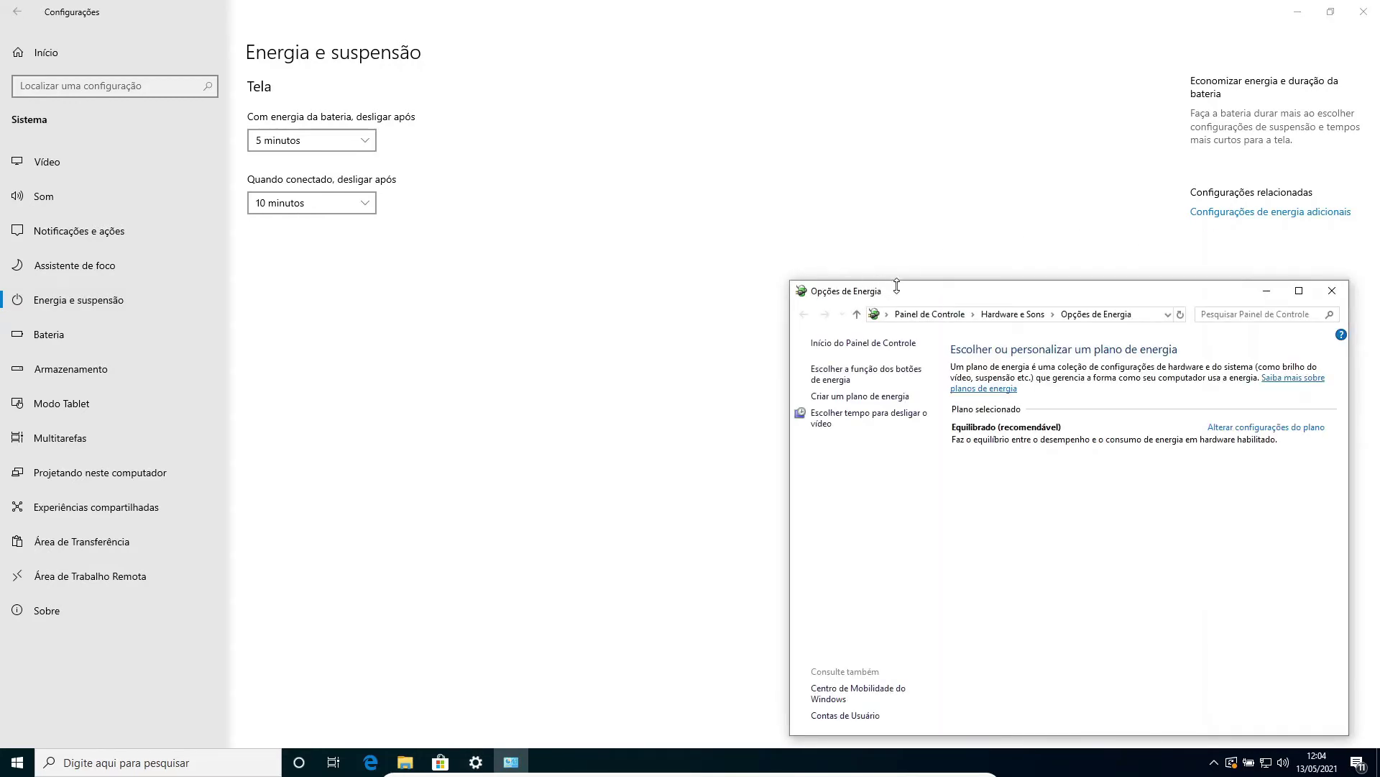
{"action": "left_click_drag", "start_coordinate": [905, 294], "coordinate": [593, 175]}
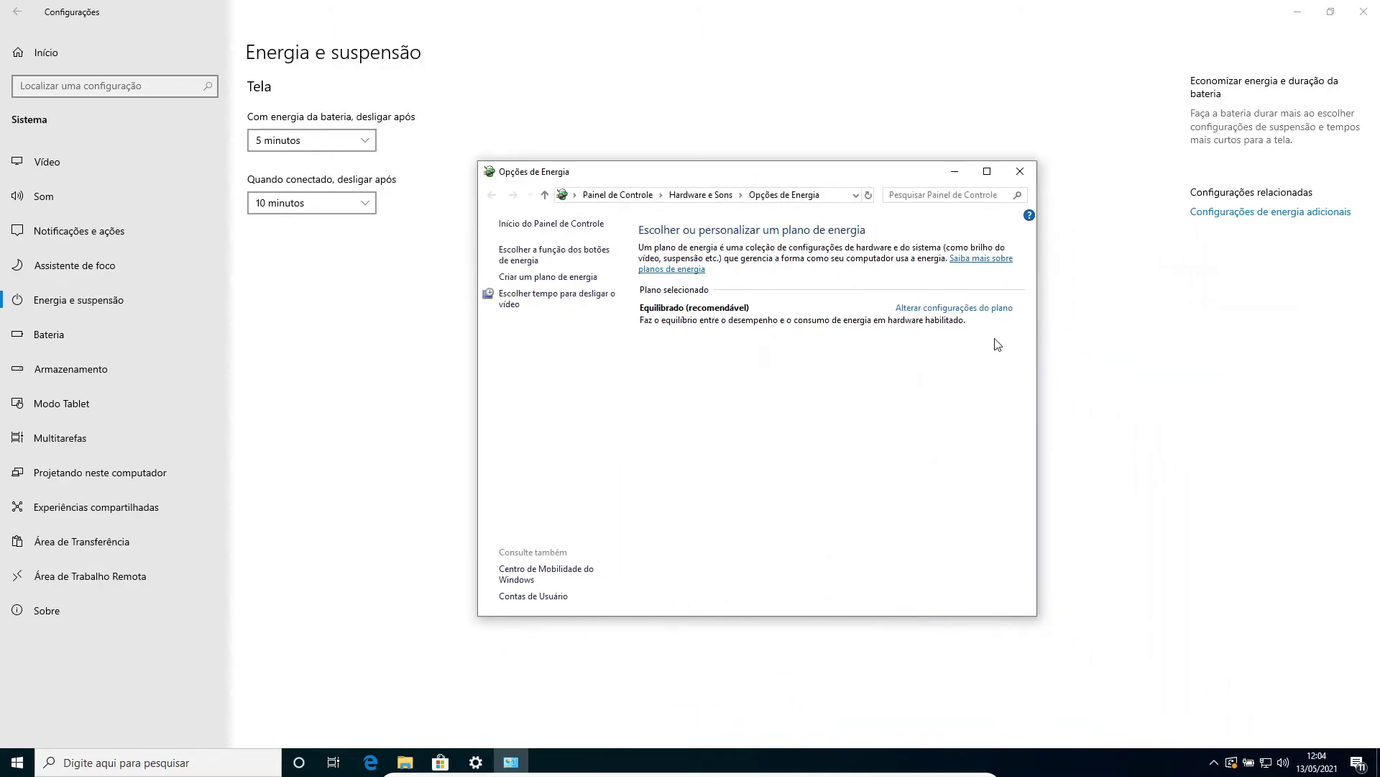
{"action": "left_click", "coordinate": [969, 309]}
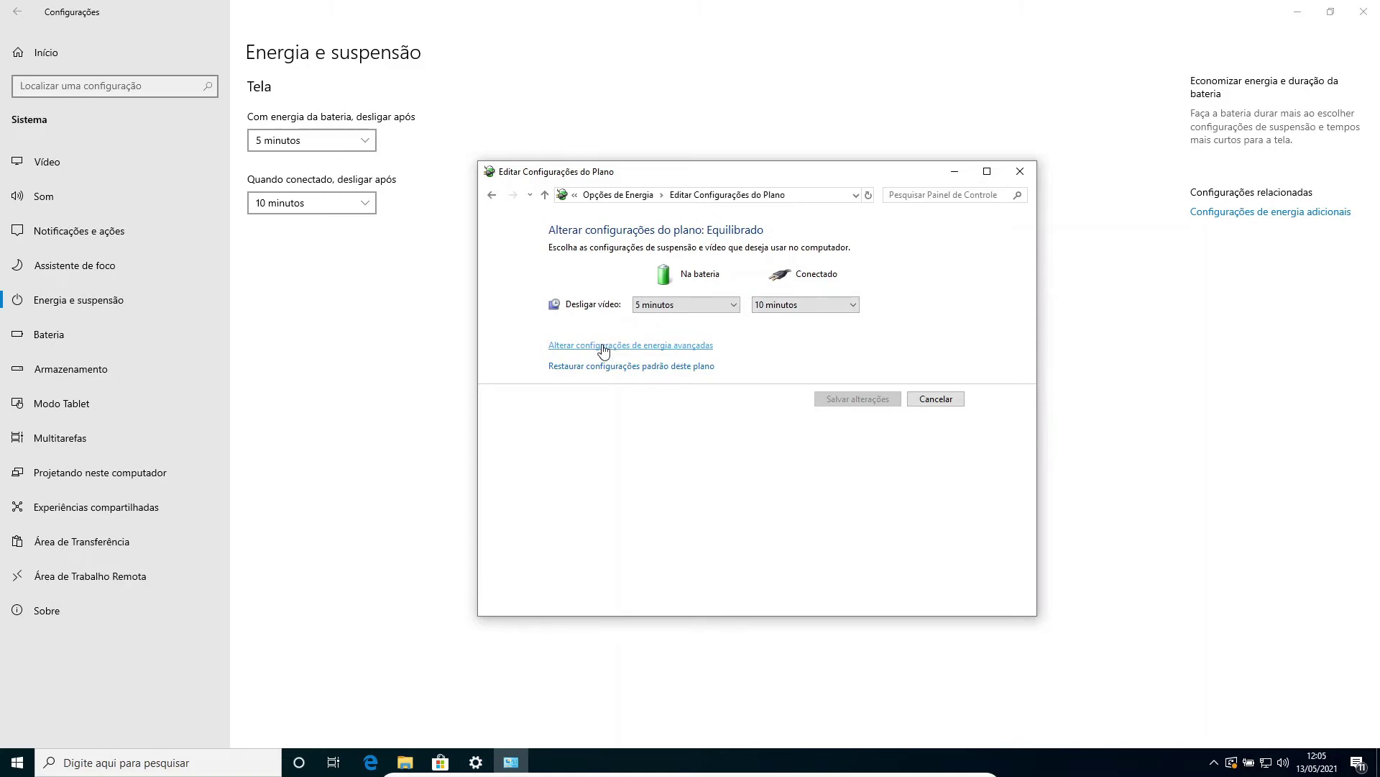
{"action": "left_click", "coordinate": [671, 347]}
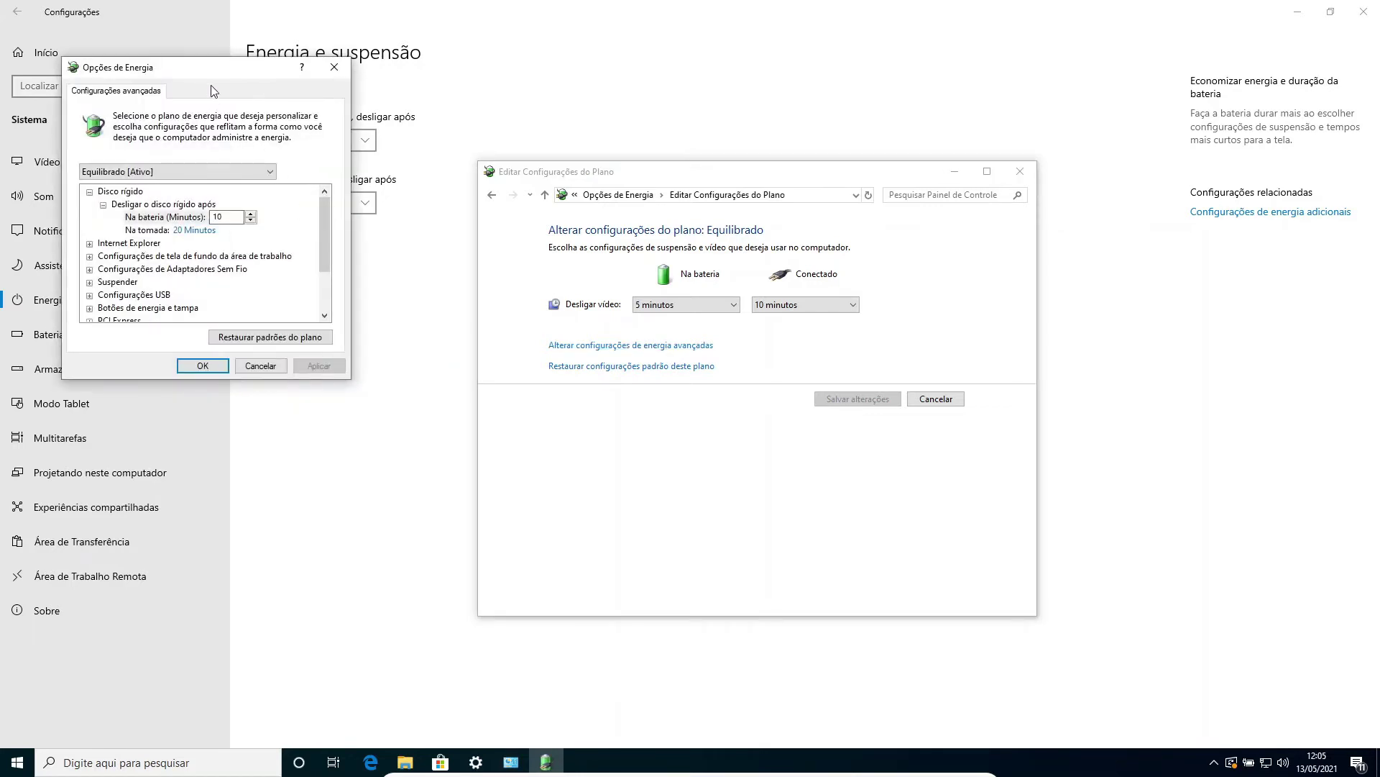
{"action": "left_click_drag", "start_coordinate": [212, 72], "coordinate": [625, 298]}
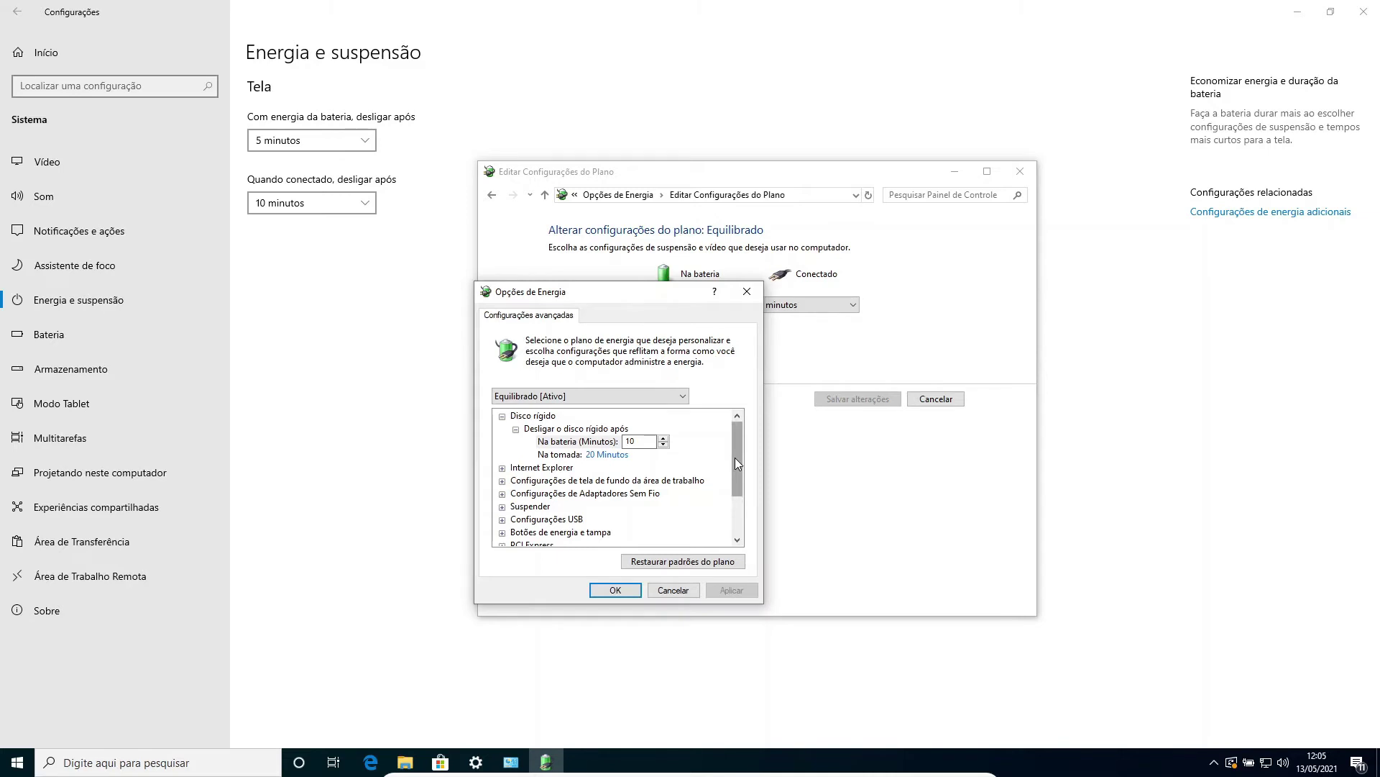
Set the hard disk turn-off time to Nunca both on battery and plugged in
{"action": "mouse_move", "coordinate": [552, 444]}
{"action": "left_click", "coordinate": [662, 445]}
{"action": "left_click", "coordinate": [604, 458]}
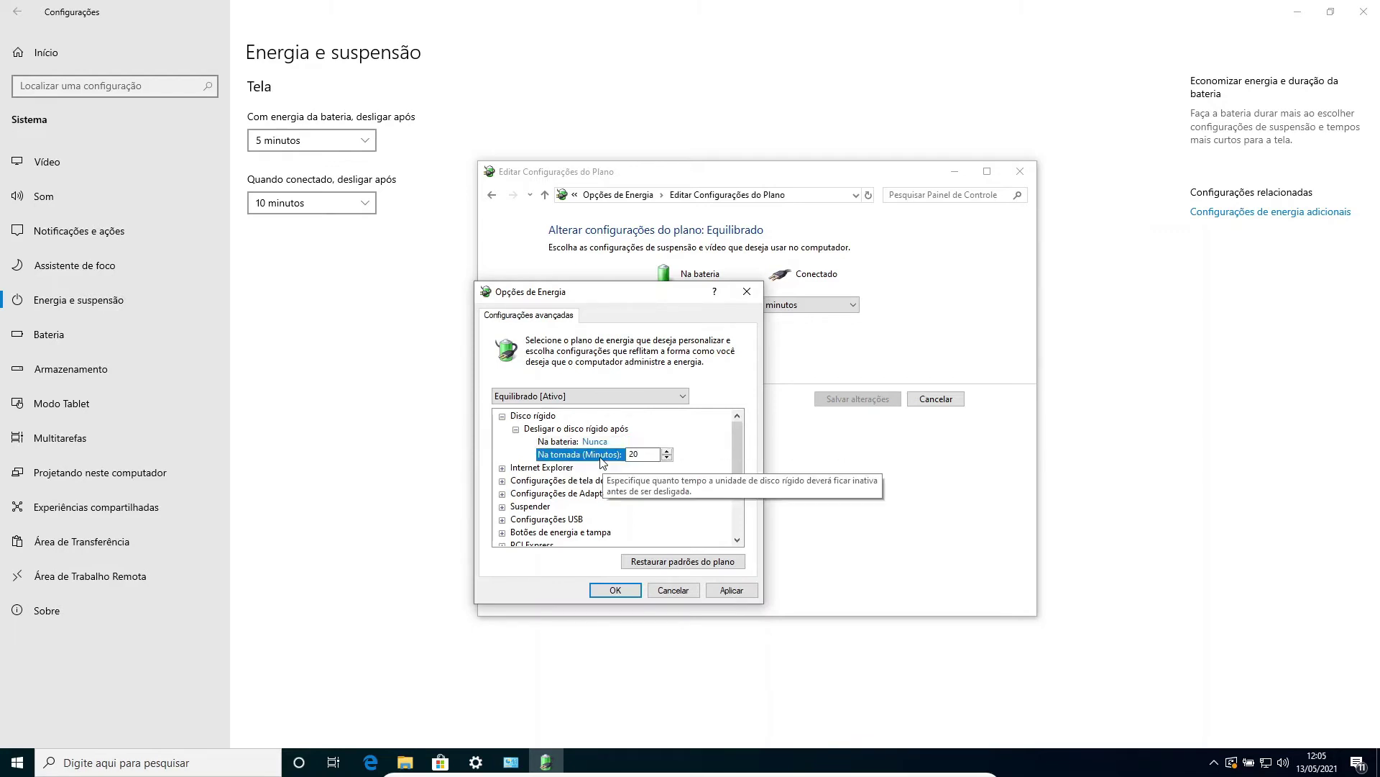
{"action": "left_click", "coordinate": [668, 457]}
{"action": "left_click", "coordinate": [668, 458]}
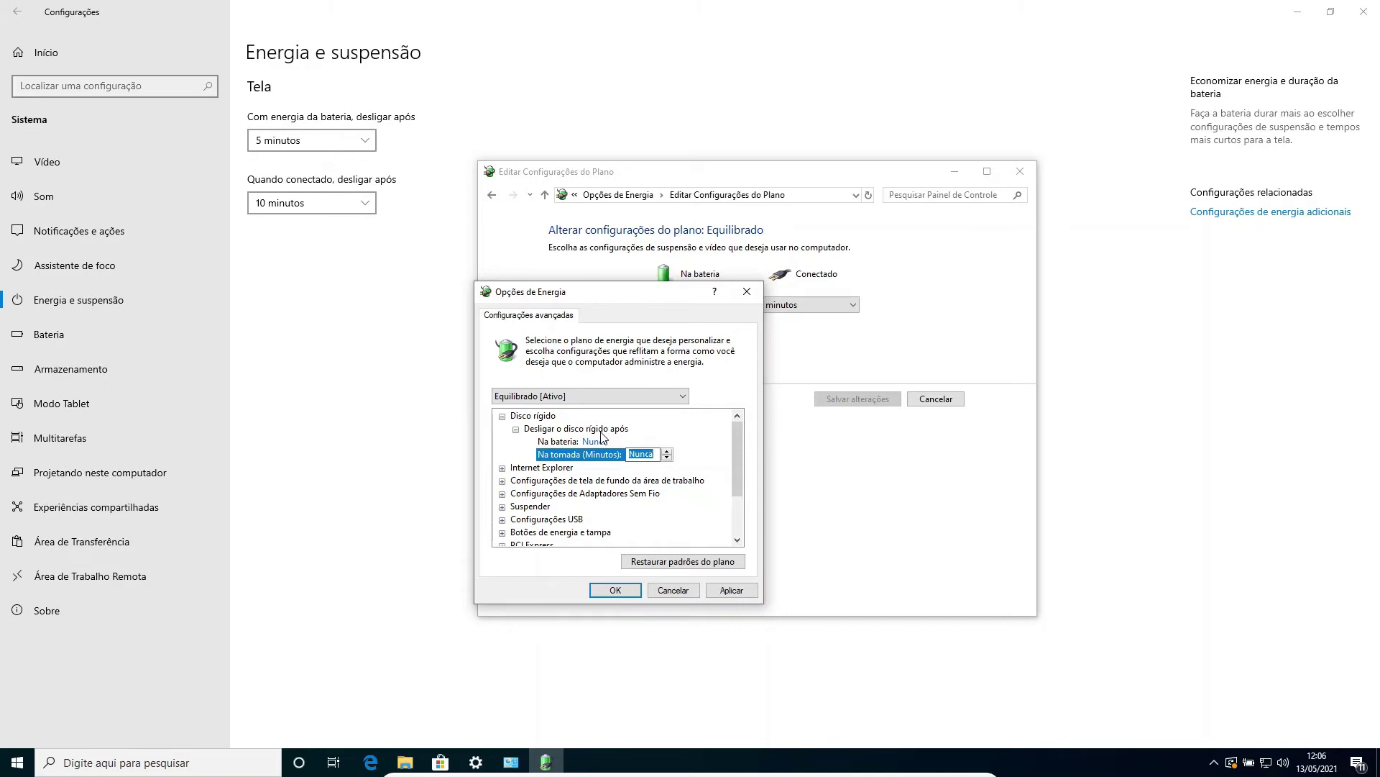
Set the wireless adapter's power saving mode on battery to Desempenho Máximo
{"action": "left_click", "coordinate": [503, 494]}
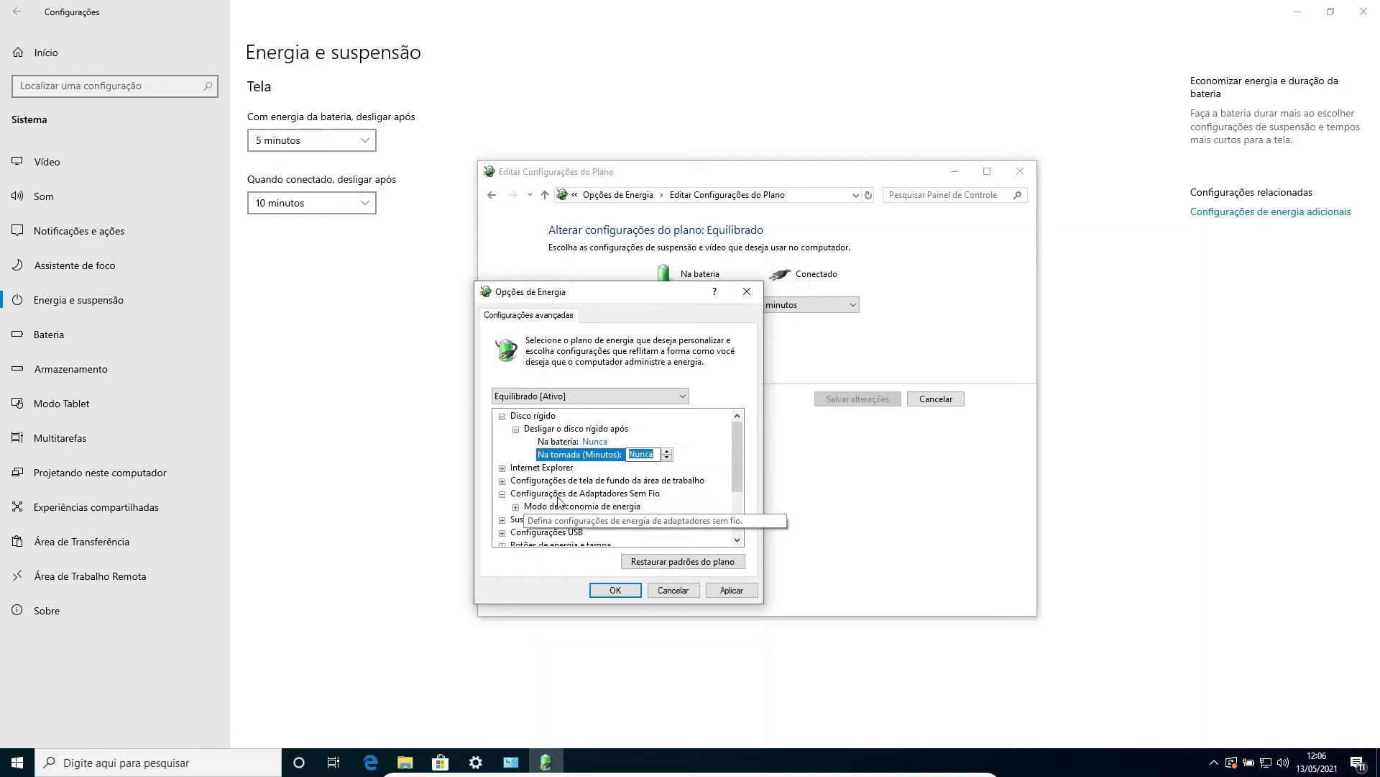
{"action": "left_click", "coordinate": [516, 506]}
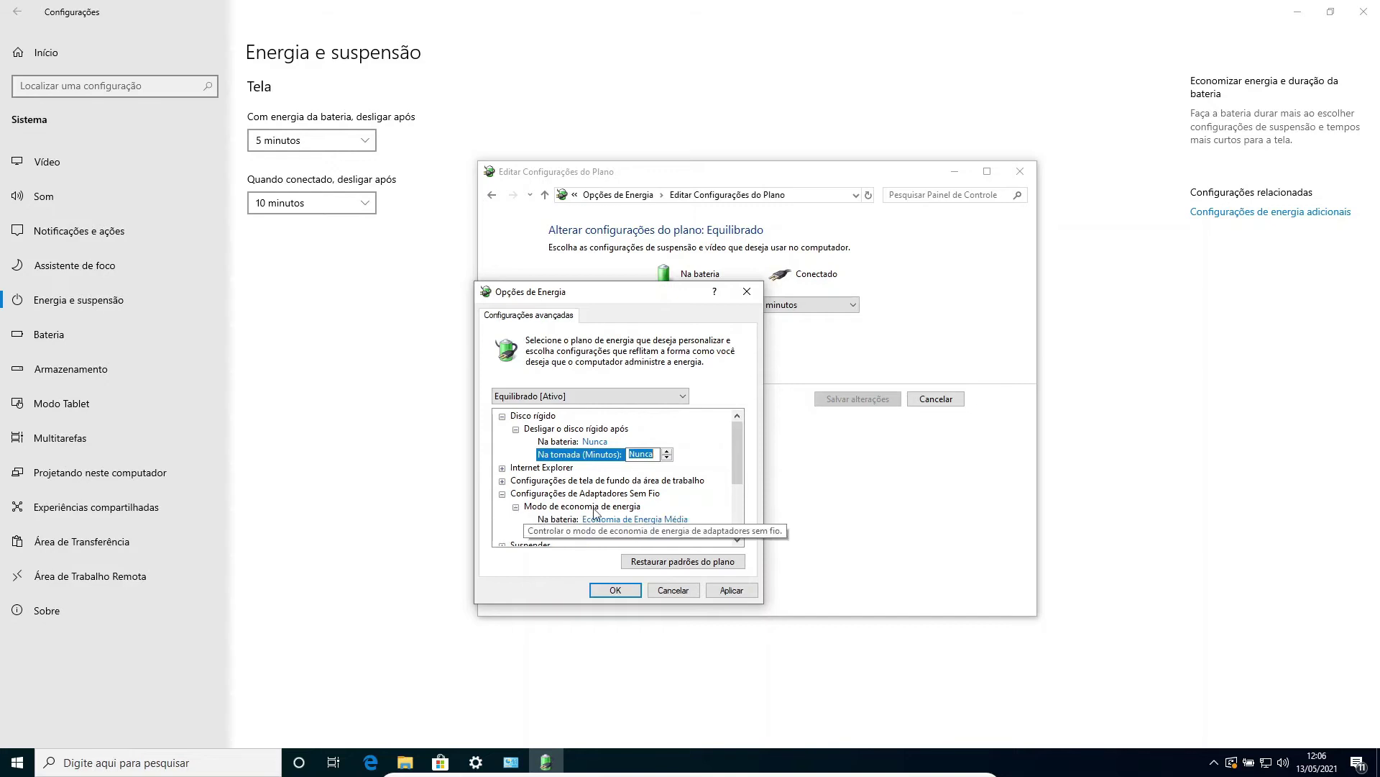
{"action": "left_click_drag", "start_coordinate": [735, 450], "coordinate": [736, 475]}
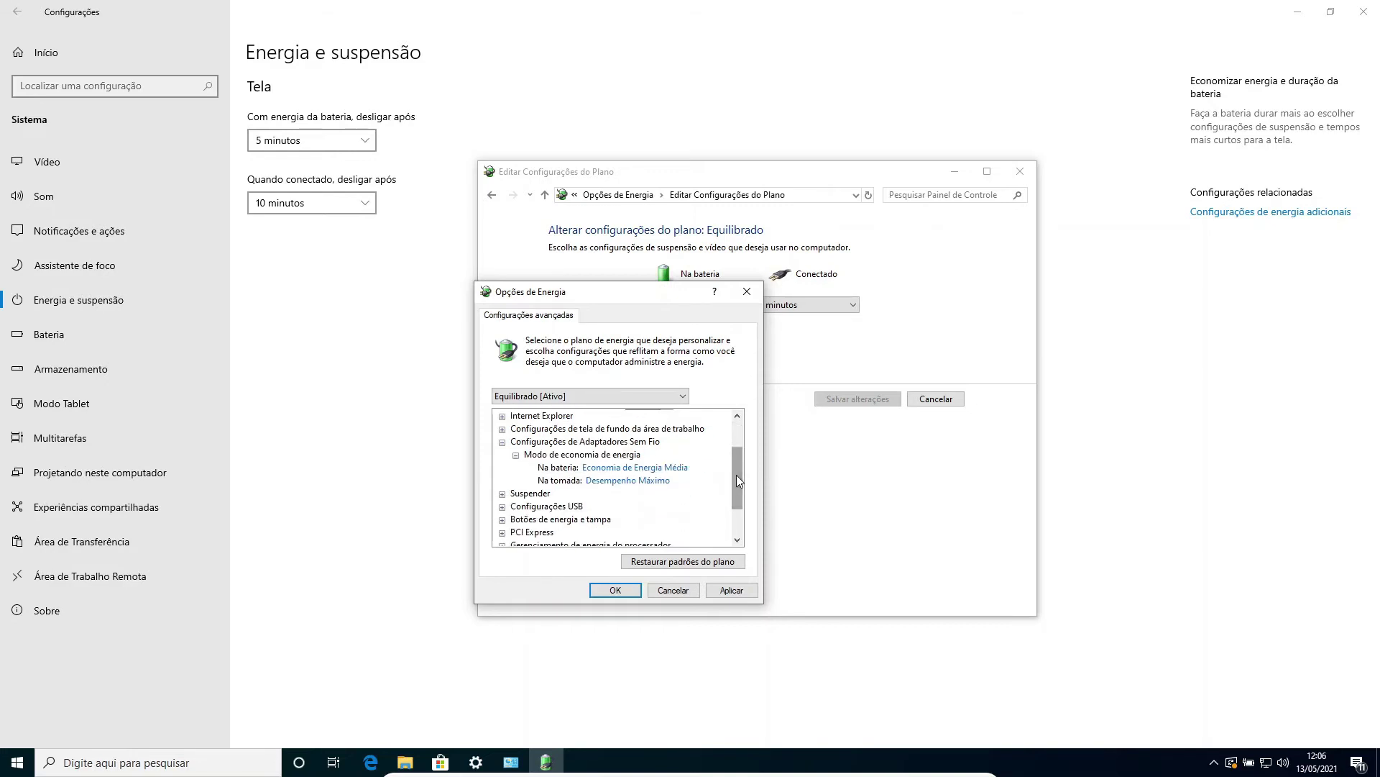
{"action": "left_click", "coordinate": [631, 469]}
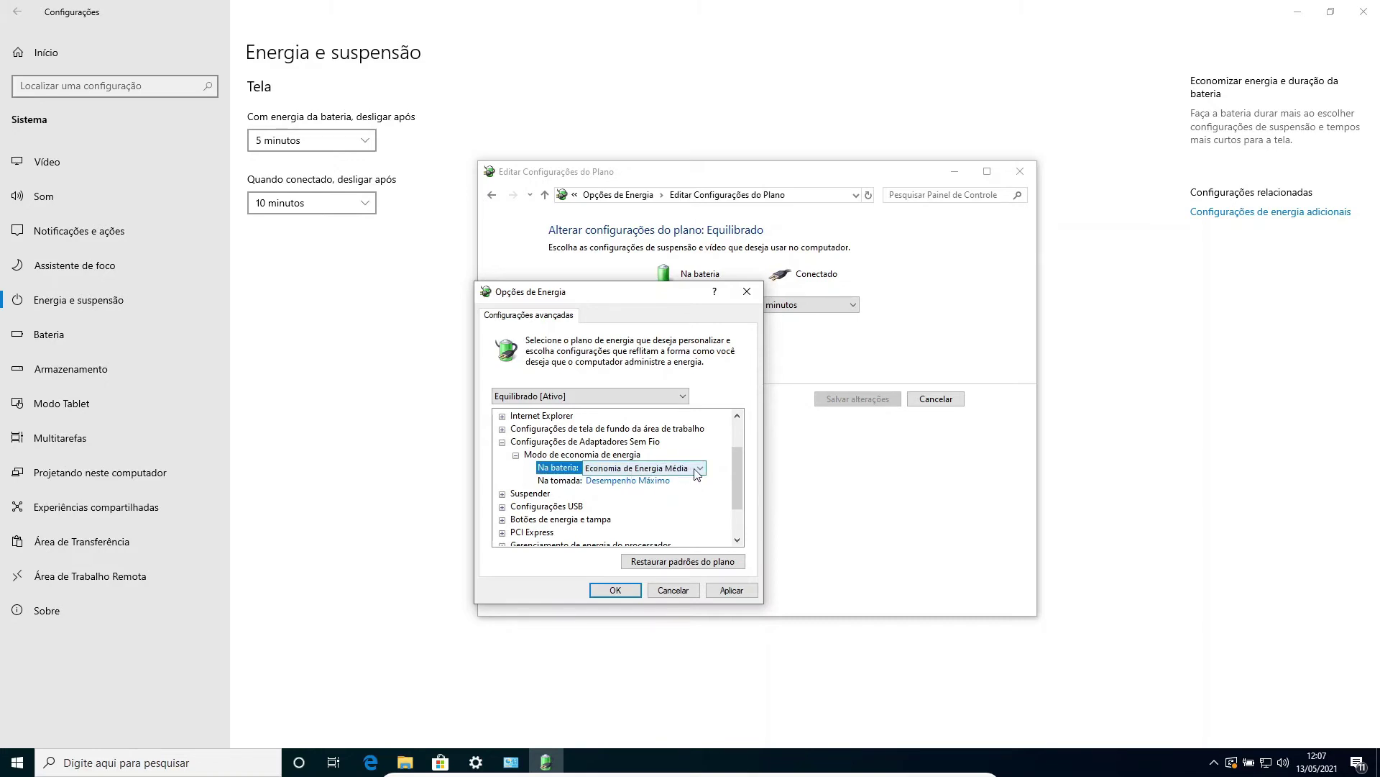
{"action": "left_click", "coordinate": [700, 468]}
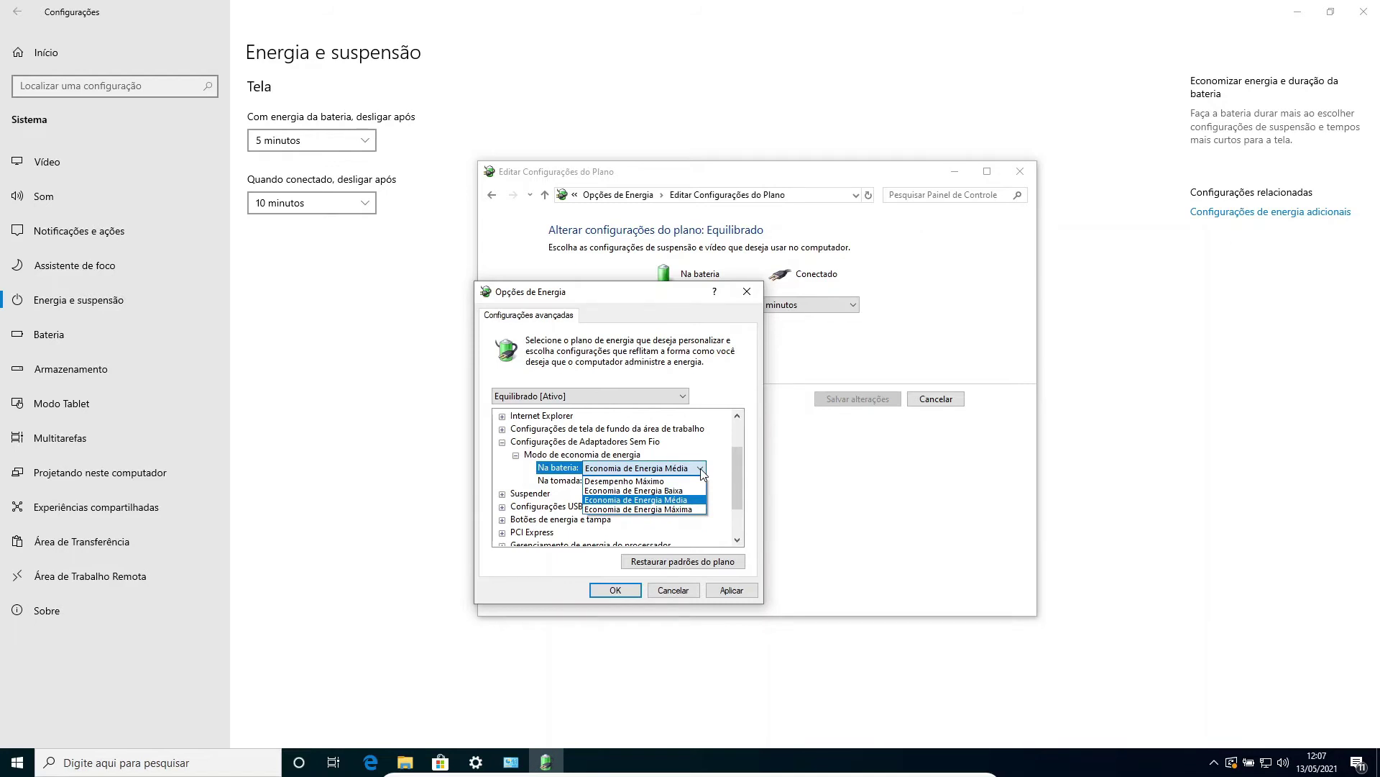
{"action": "left_click", "coordinate": [662, 481]}
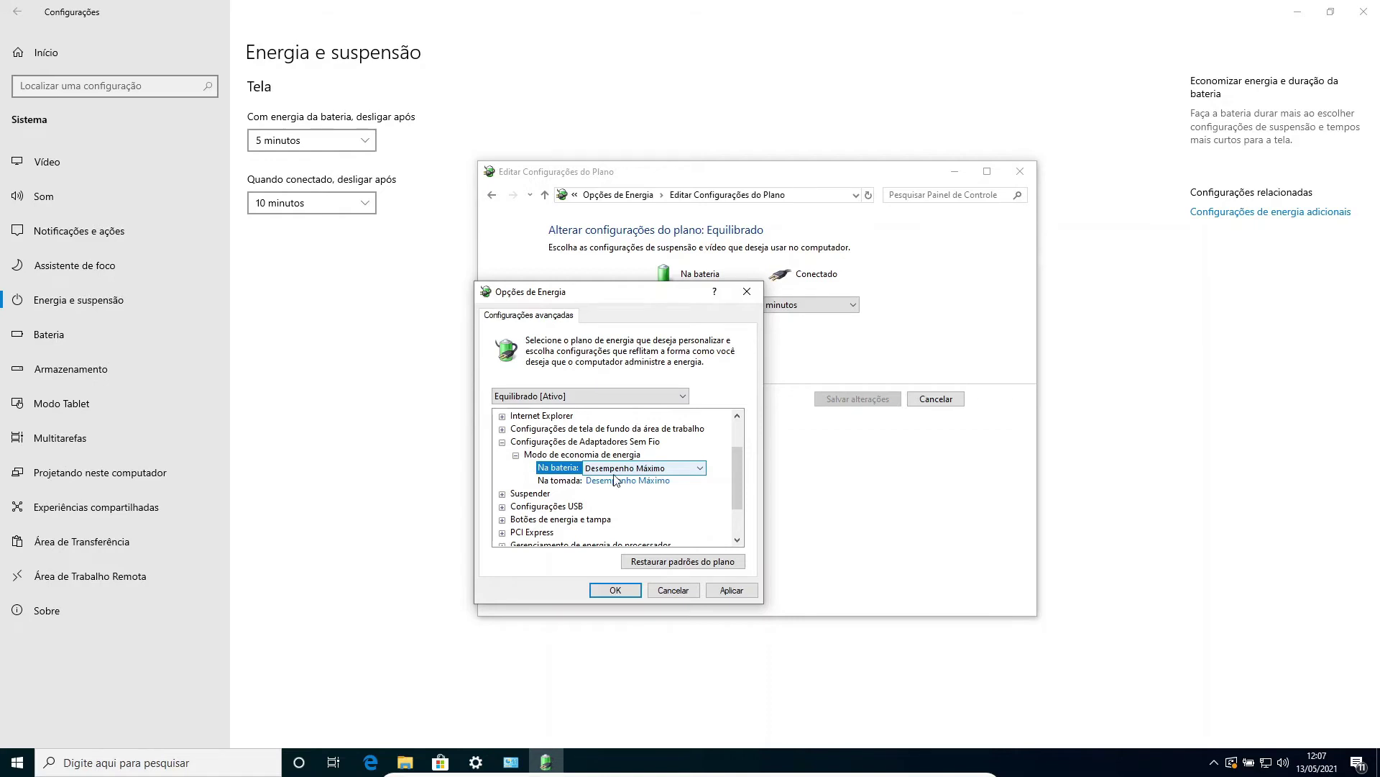
Examine the Permitir despertadores options in the Suspender group of the advanced power settings
{"action": "left_click", "coordinate": [503, 495]}
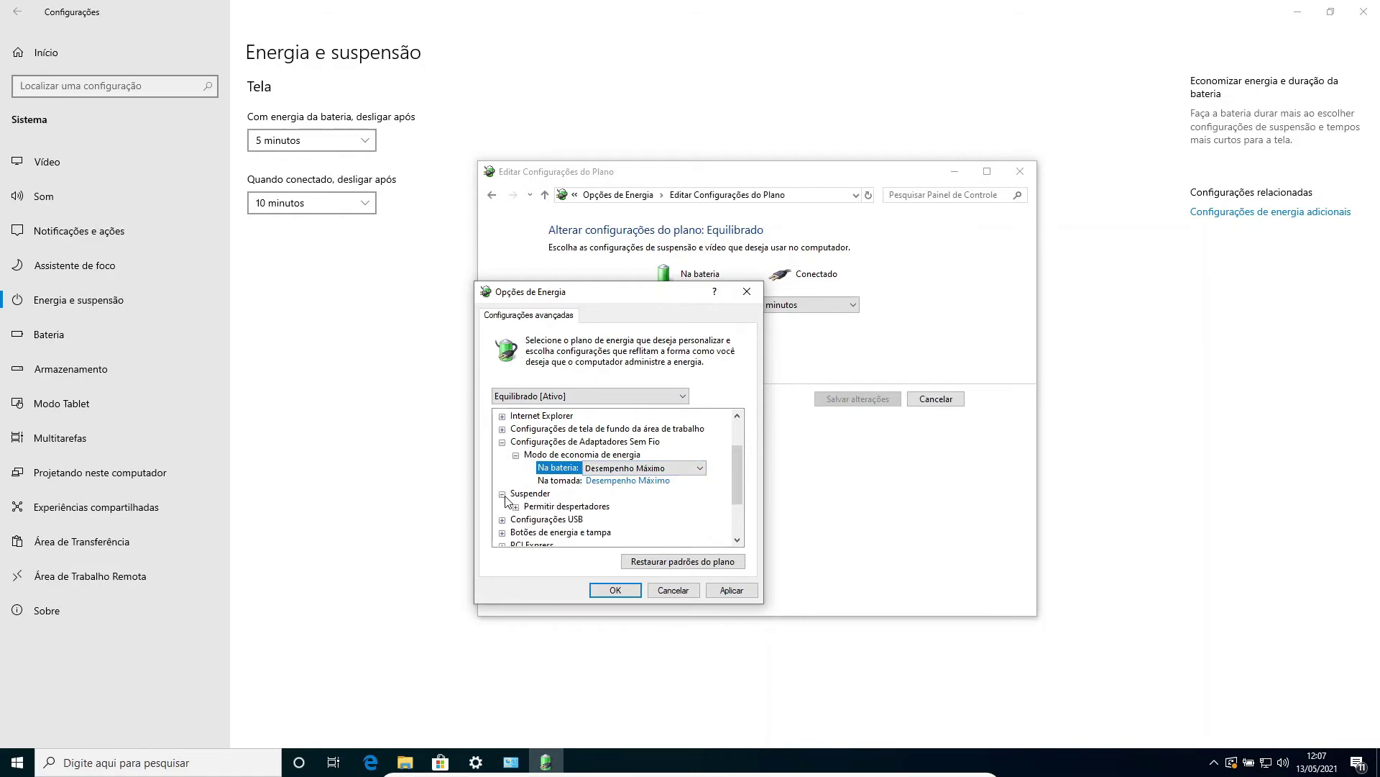
{"action": "left_click", "coordinate": [517, 507]}
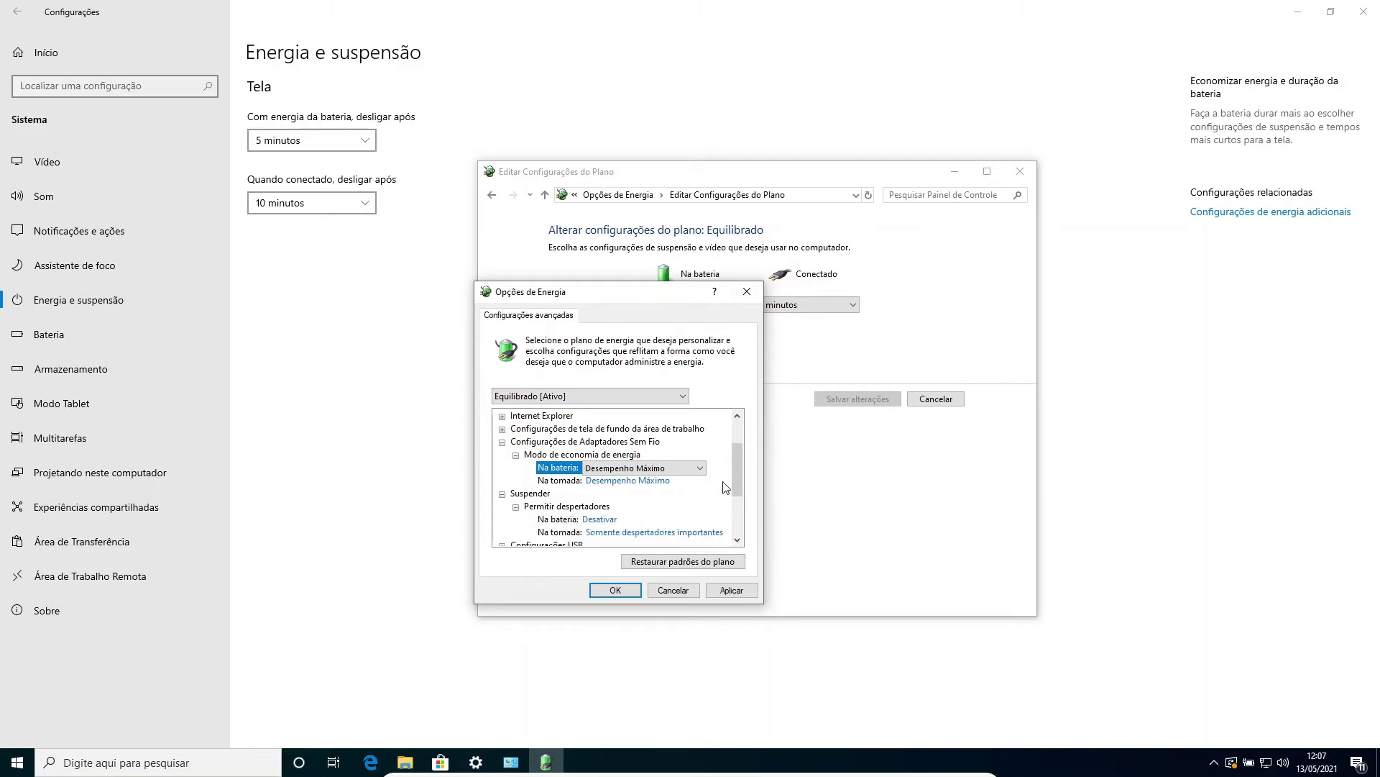
{"action": "left_click_drag", "start_coordinate": [734, 470], "coordinate": [732, 500]}
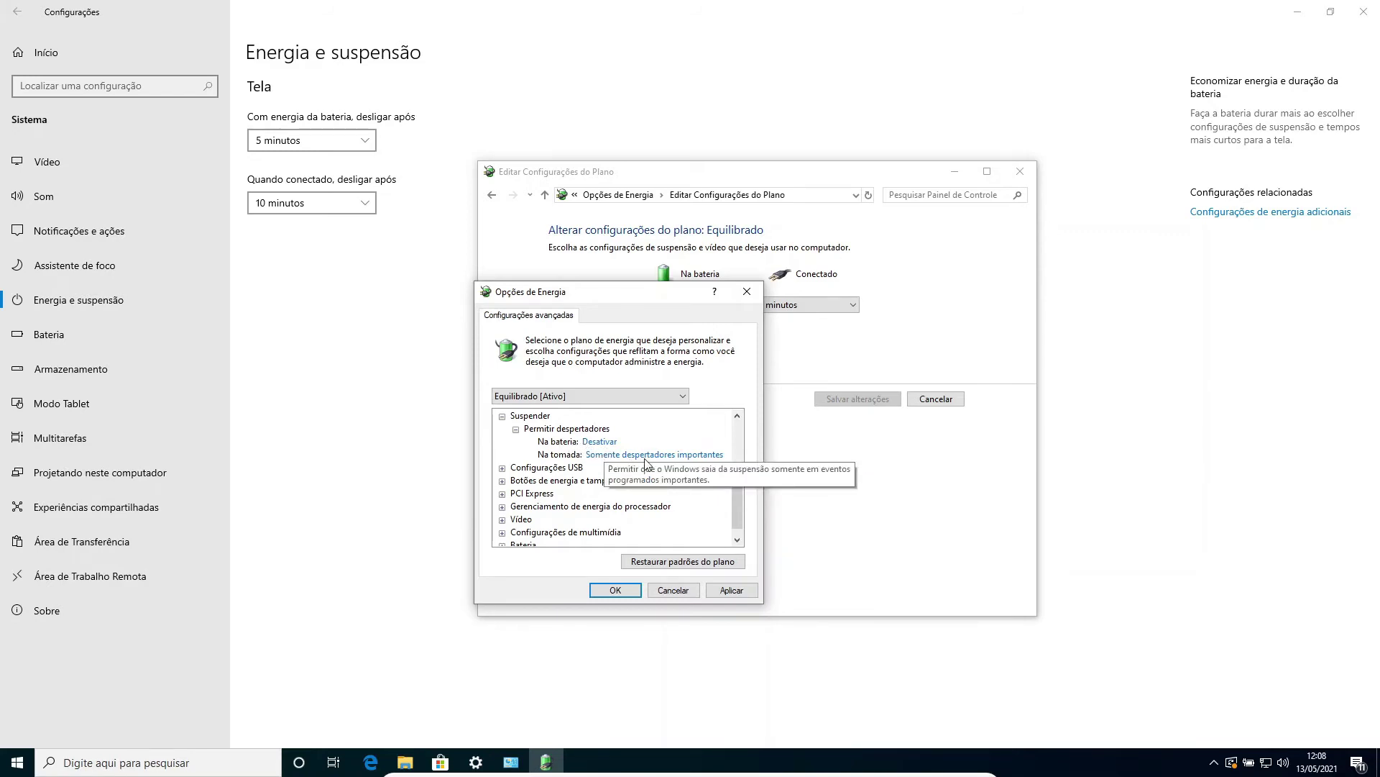
Under Botões de energia e tampa, examine the on-battery choices for the power button action without changing them
{"action": "left_click", "coordinate": [502, 480]}
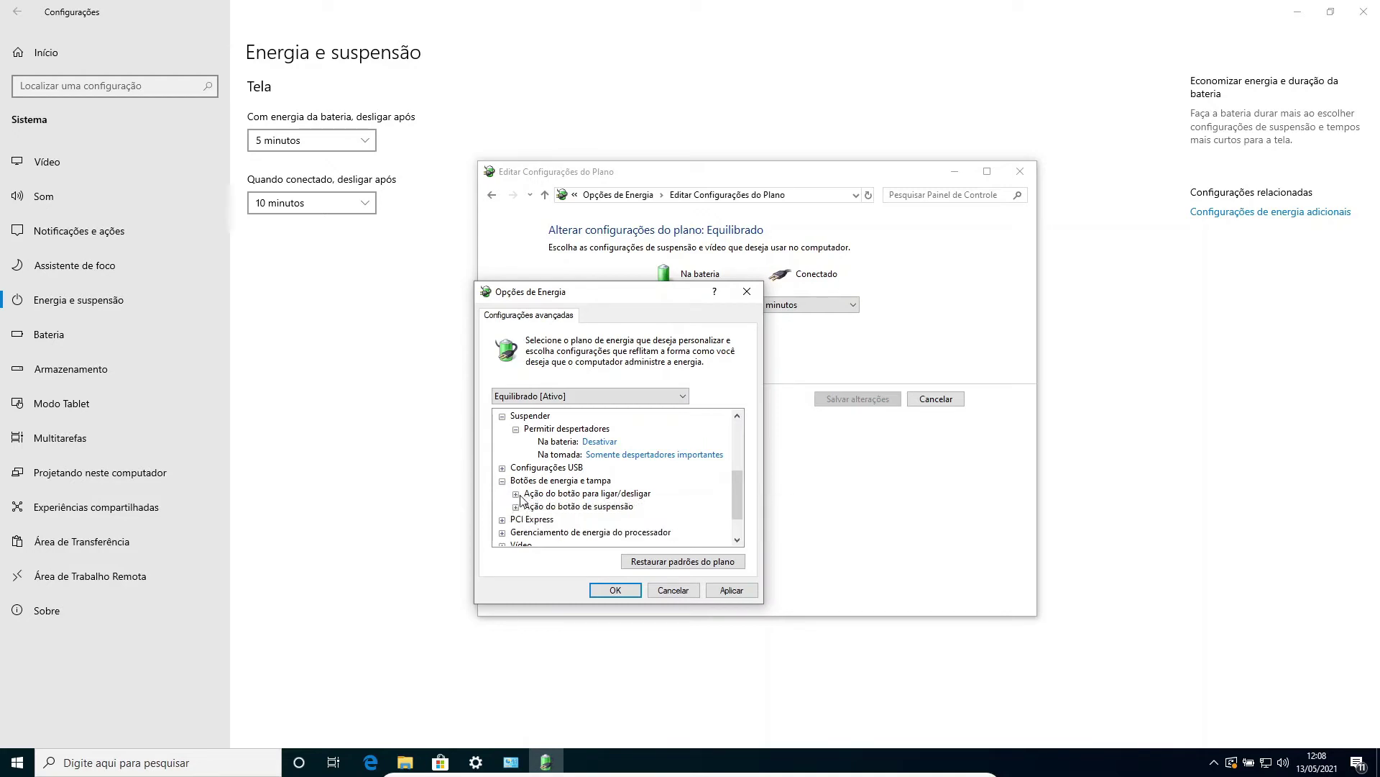
{"action": "left_click", "coordinate": [515, 494]}
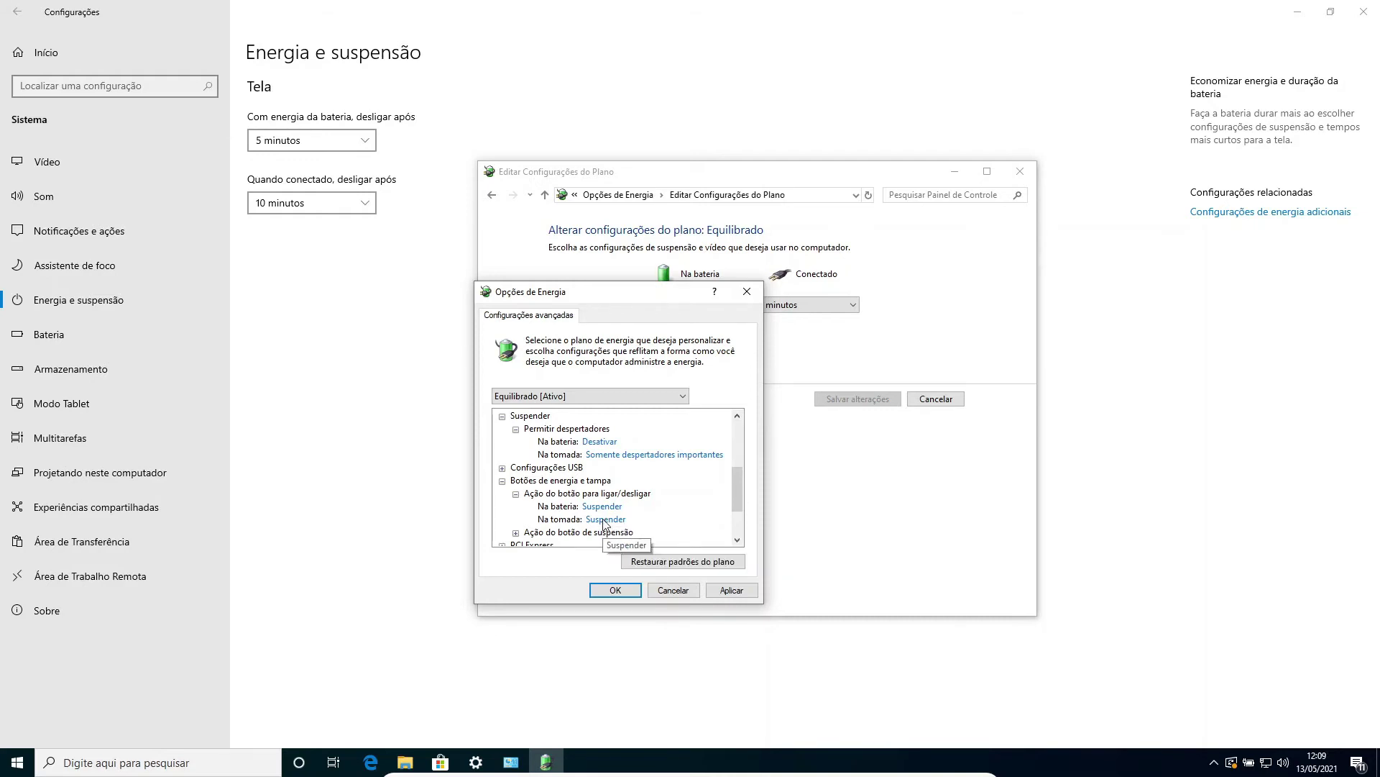
{"action": "left_click", "coordinate": [602, 506]}
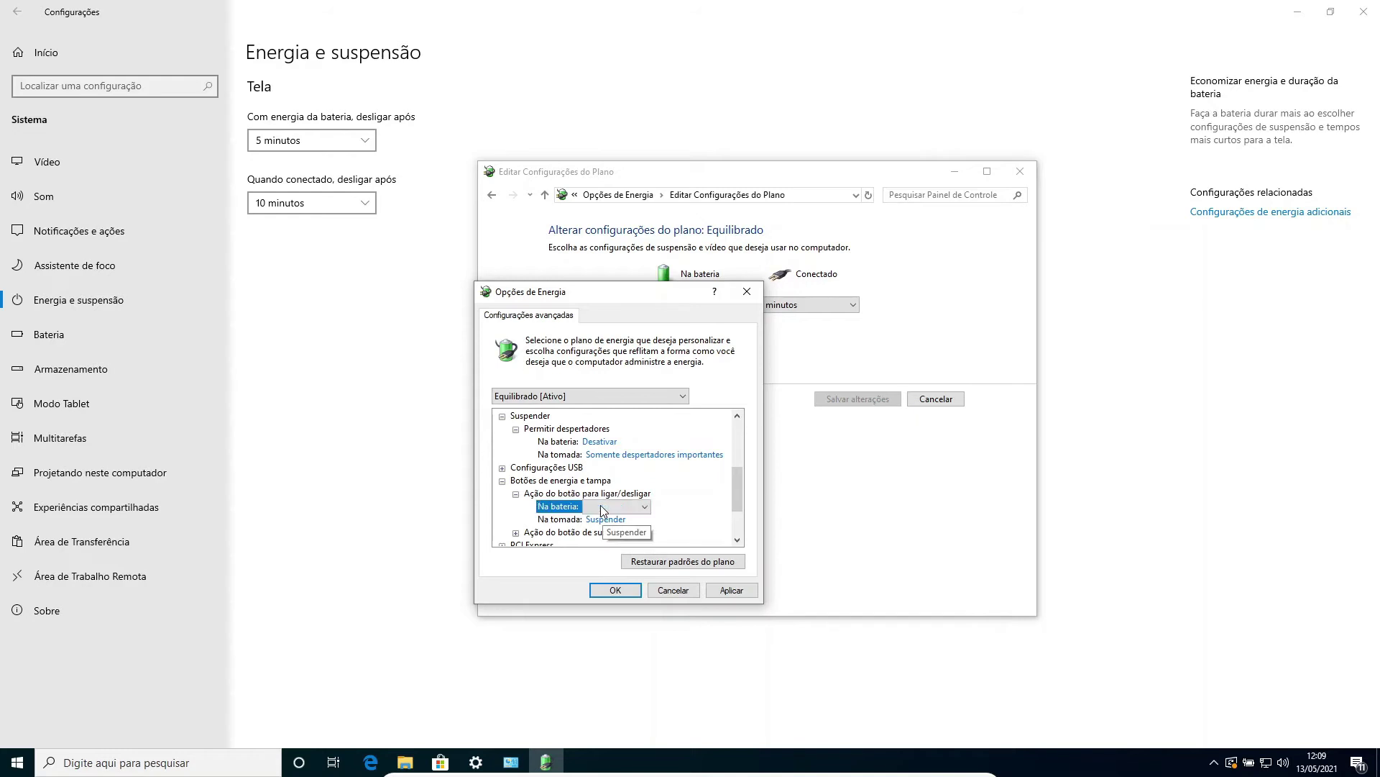
{"action": "left_click", "coordinate": [646, 506]}
{"action": "left_click", "coordinate": [680, 529]}
{"action": "left_click", "coordinate": [645, 506]}
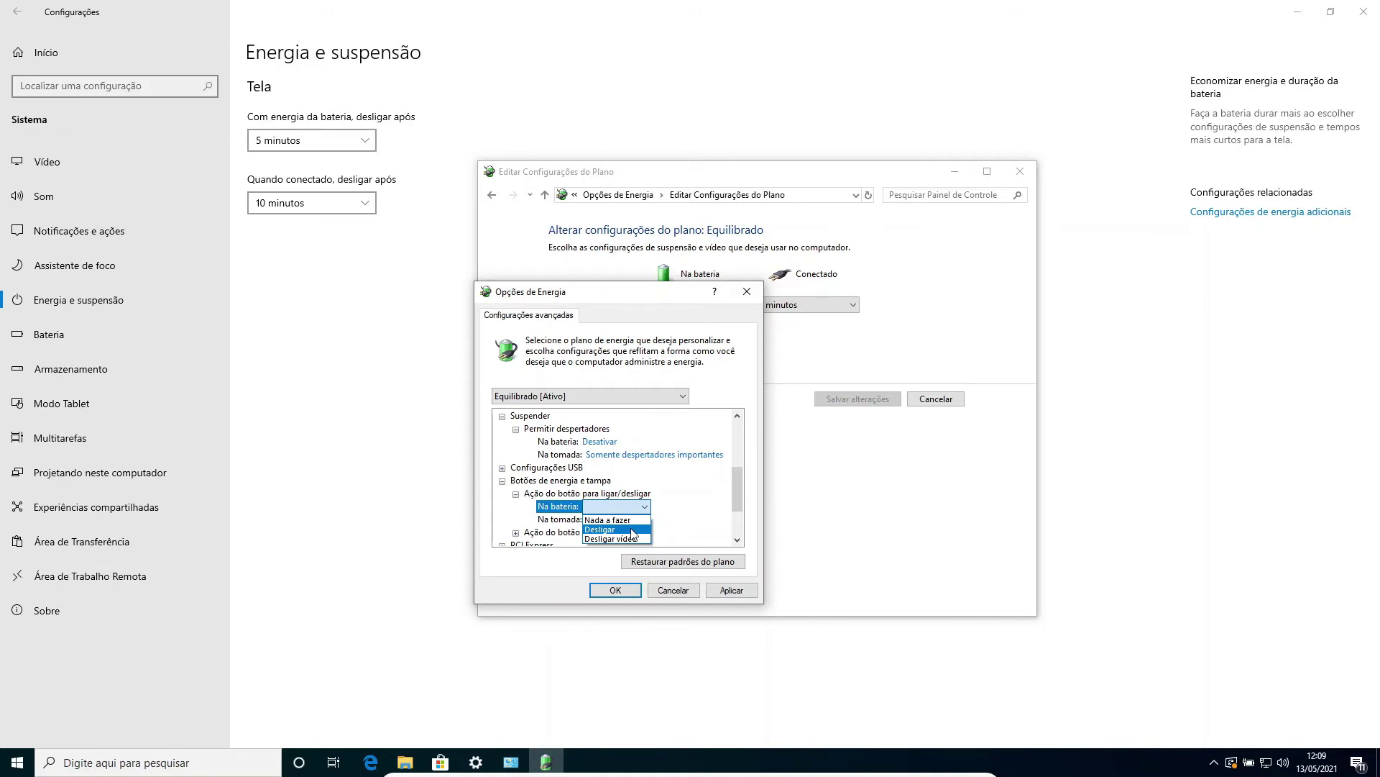
{"action": "left_click", "coordinate": [668, 516]}
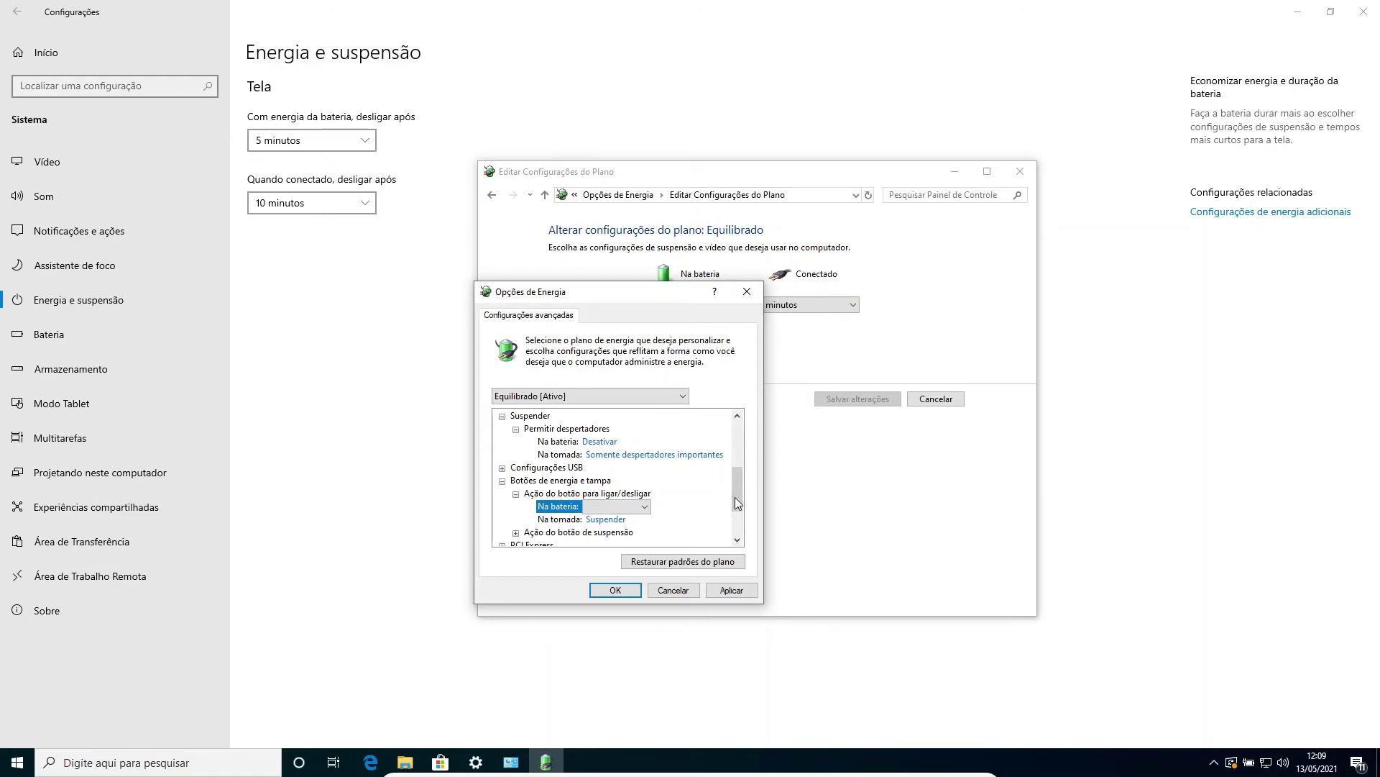
Review the Ação do botão de suspensão options and collapse the Botões de energia e tampa group
{"action": "left_click_drag", "start_coordinate": [735, 493], "coordinate": [731, 523]}
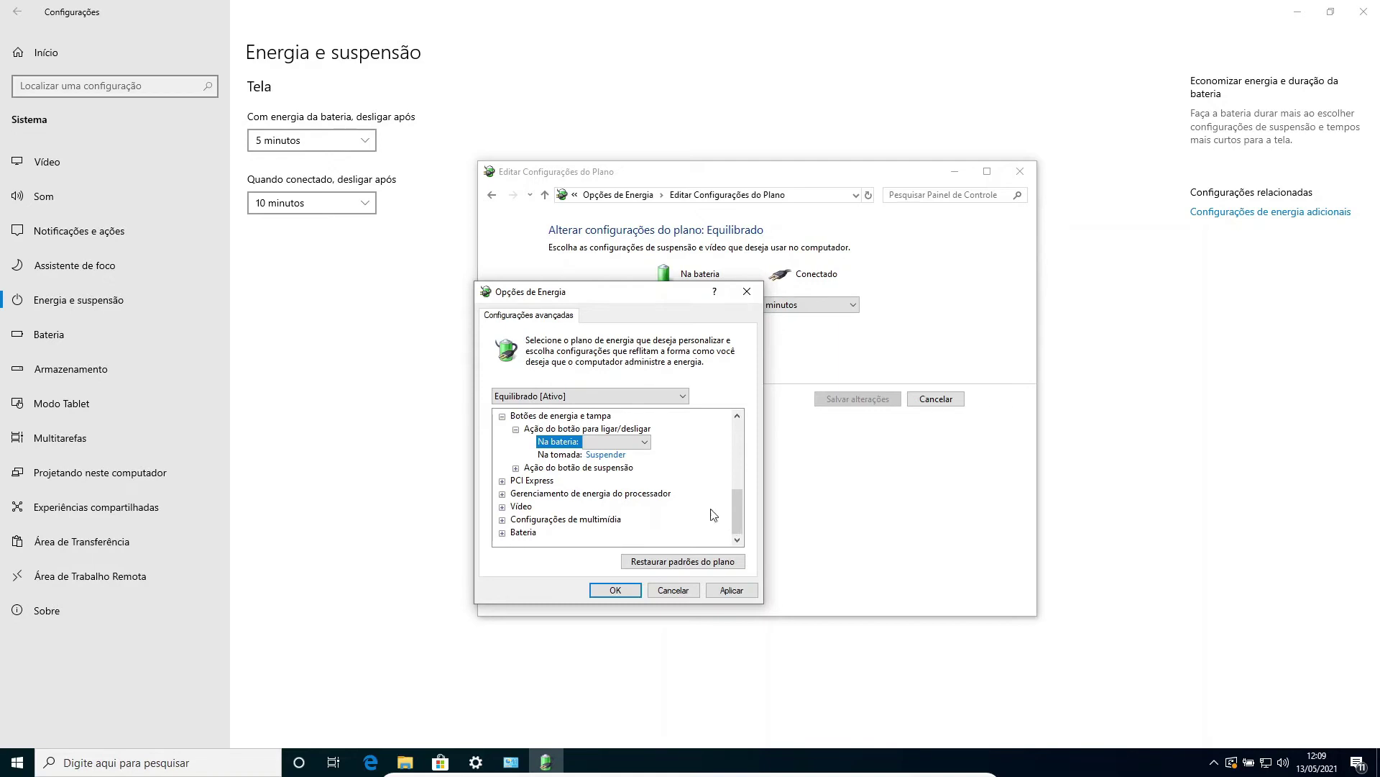
{"action": "left_click", "coordinate": [515, 468]}
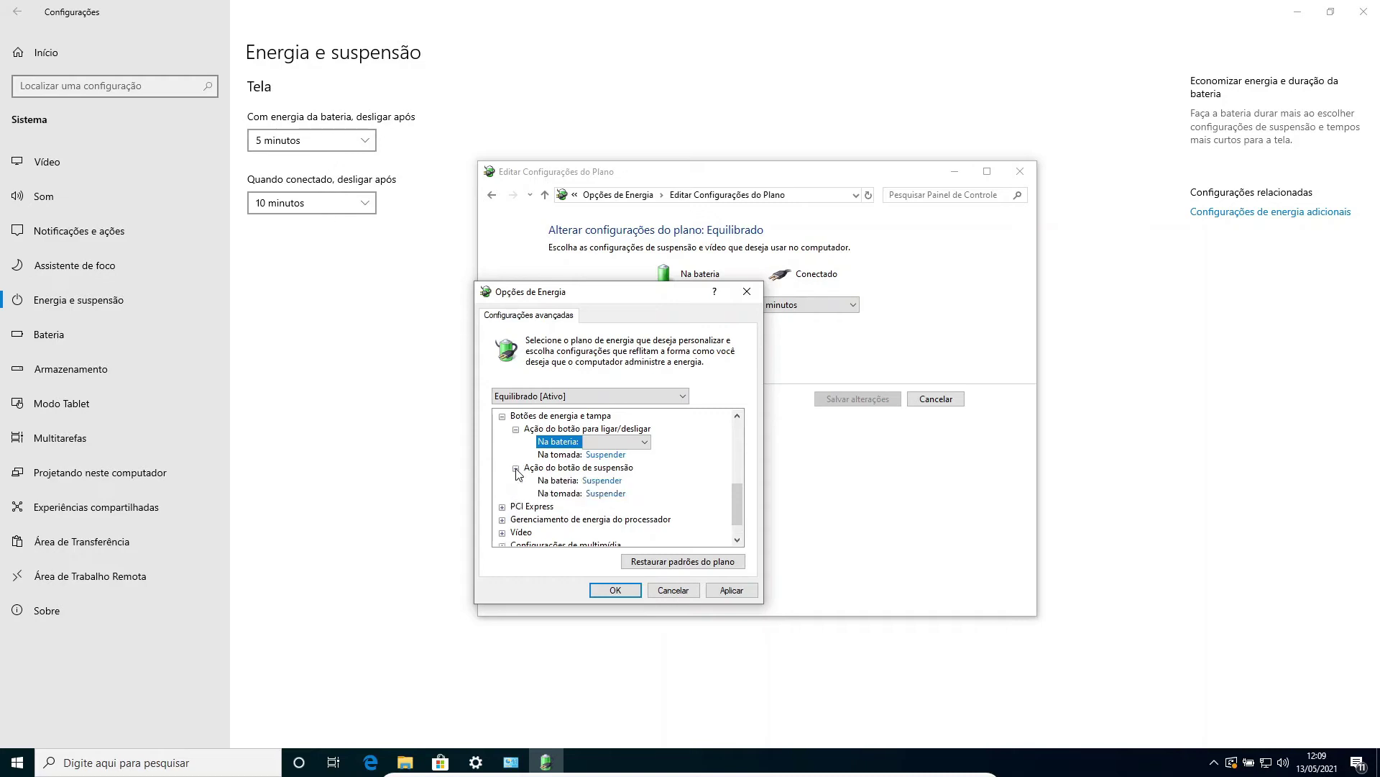
{"action": "left_click", "coordinate": [515, 429]}
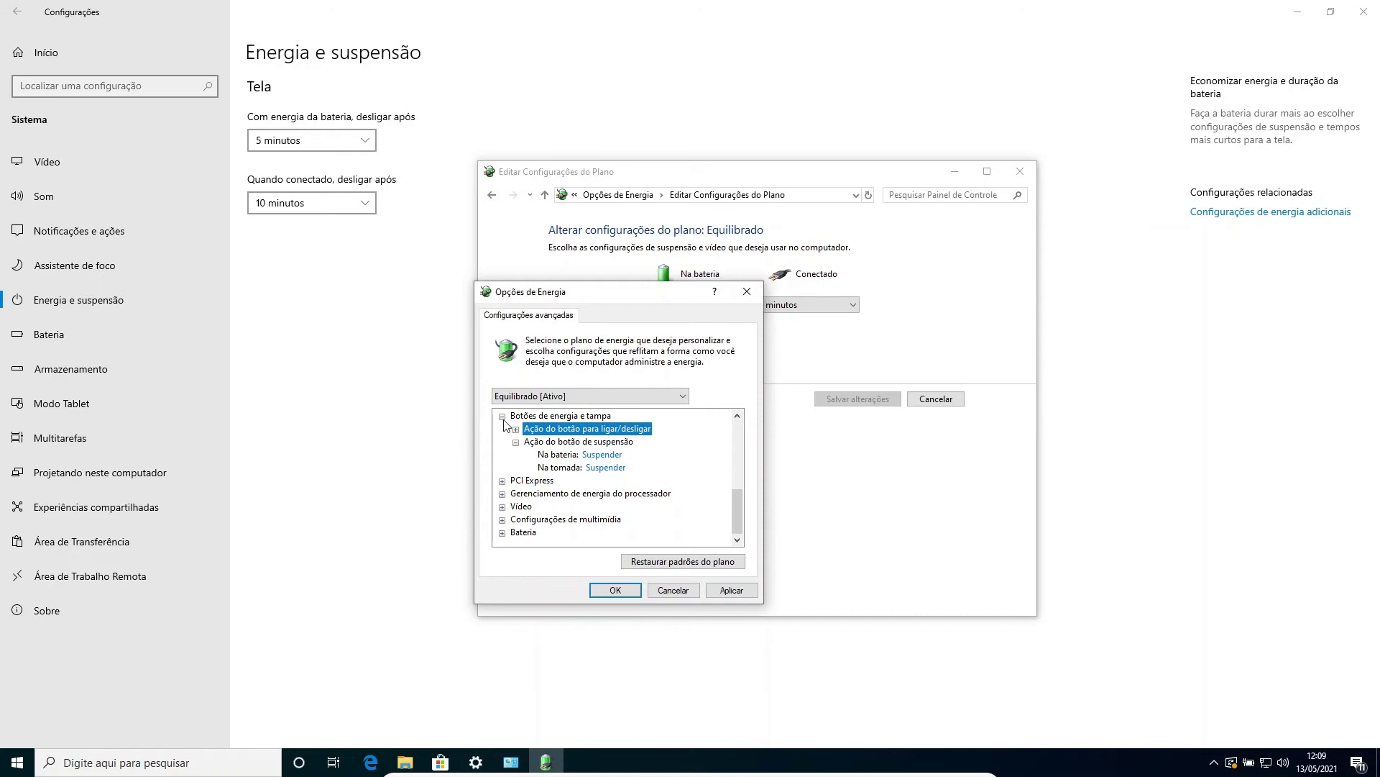
{"action": "left_click", "coordinate": [502, 417]}
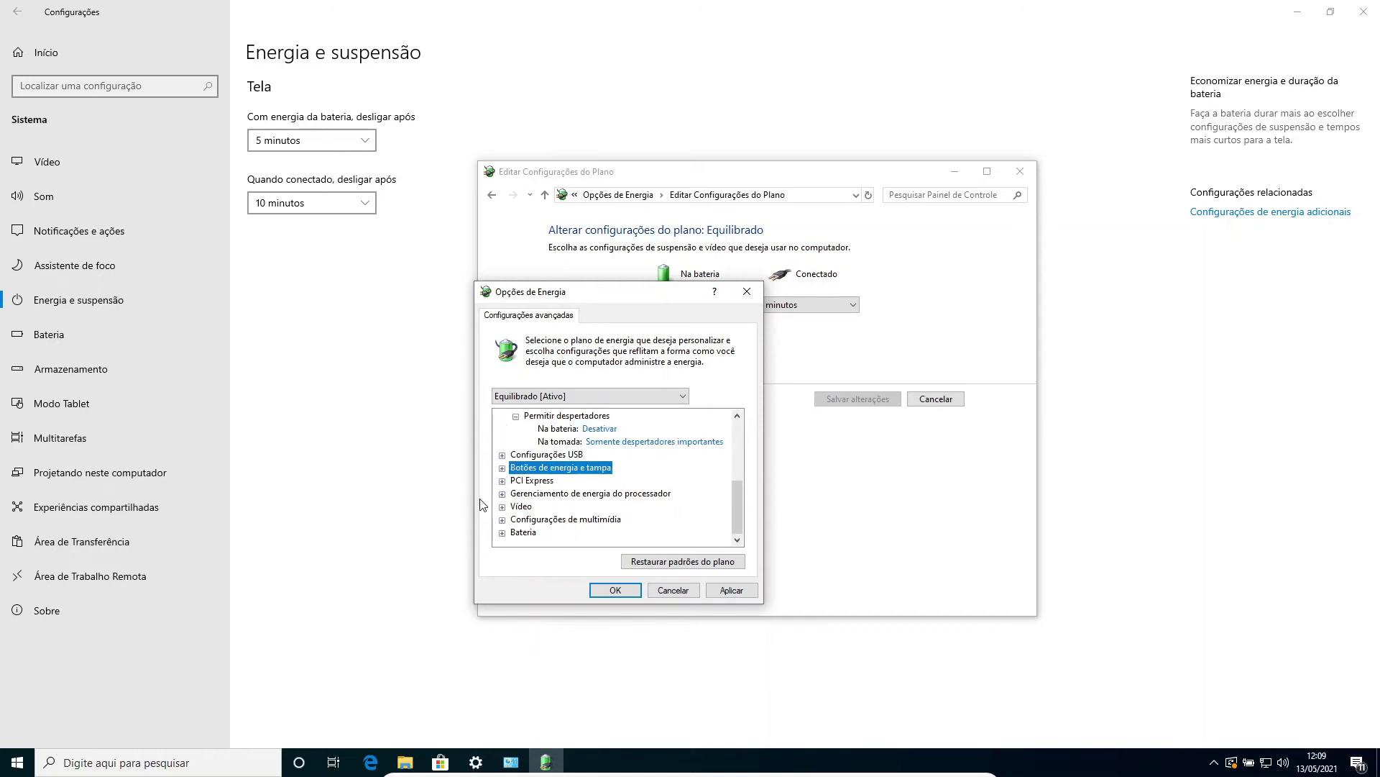
Review the Bateria group, accept the advanced power options, and close the Equilibrado plan settings window
{"action": "left_click", "coordinate": [502, 533]}
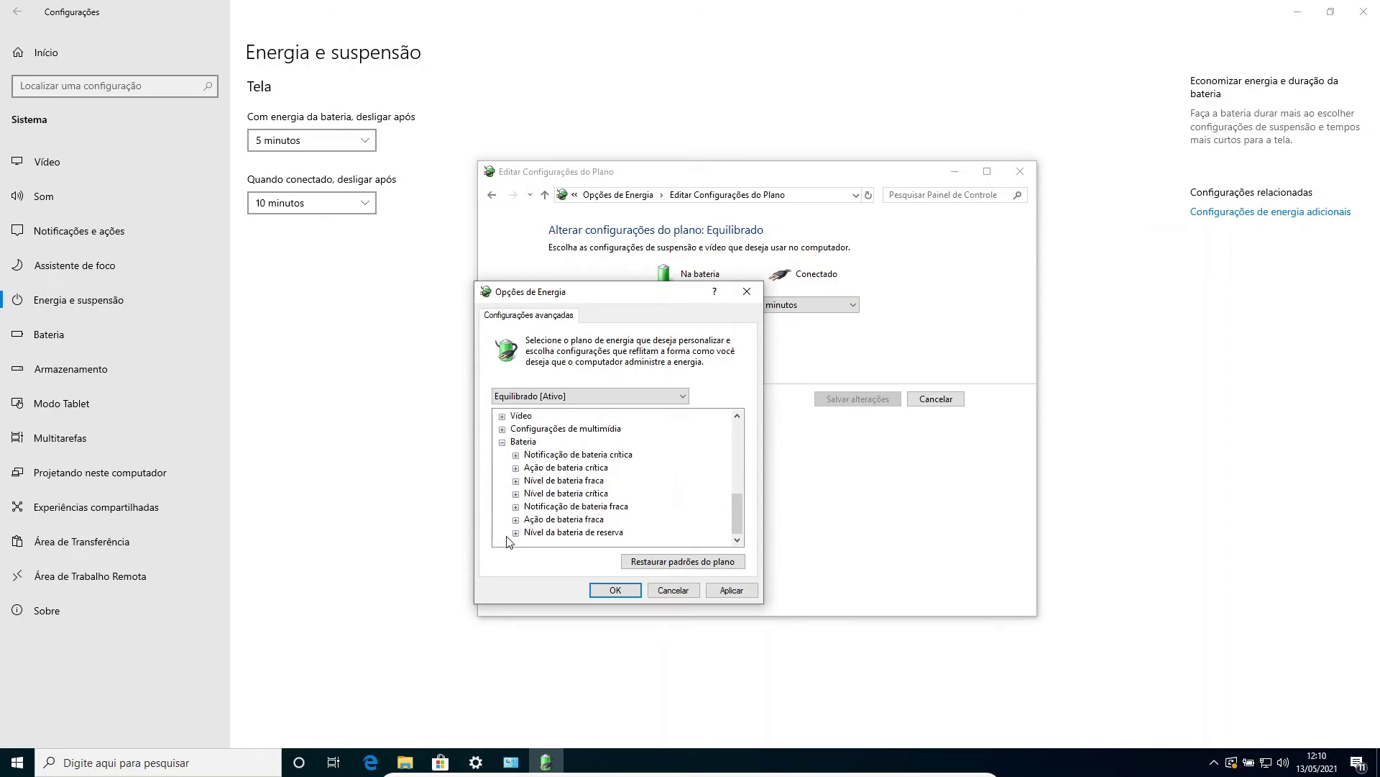
{"action": "left_click", "coordinate": [502, 442]}
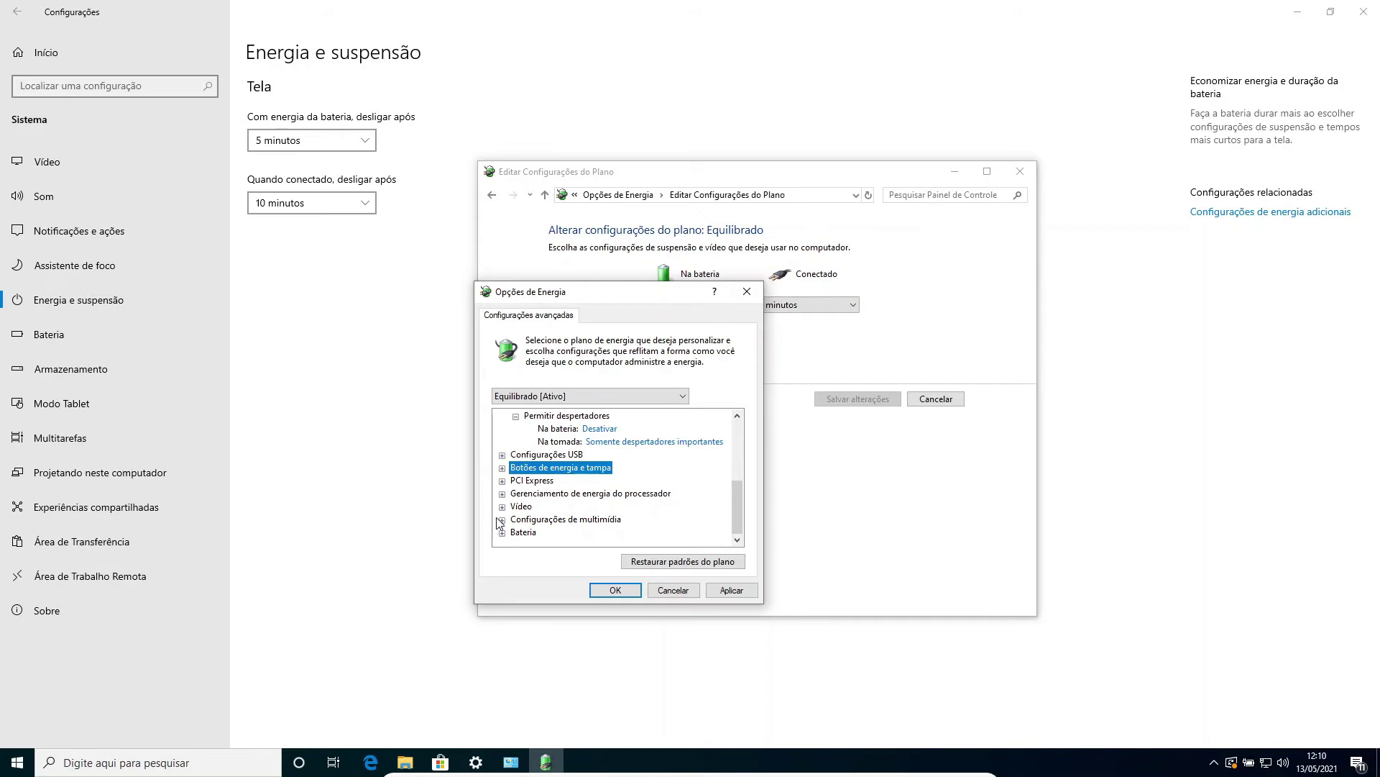
{"action": "scroll", "coordinate": [507, 525], "scroll_direction": "up", "scroll_amount": 1}
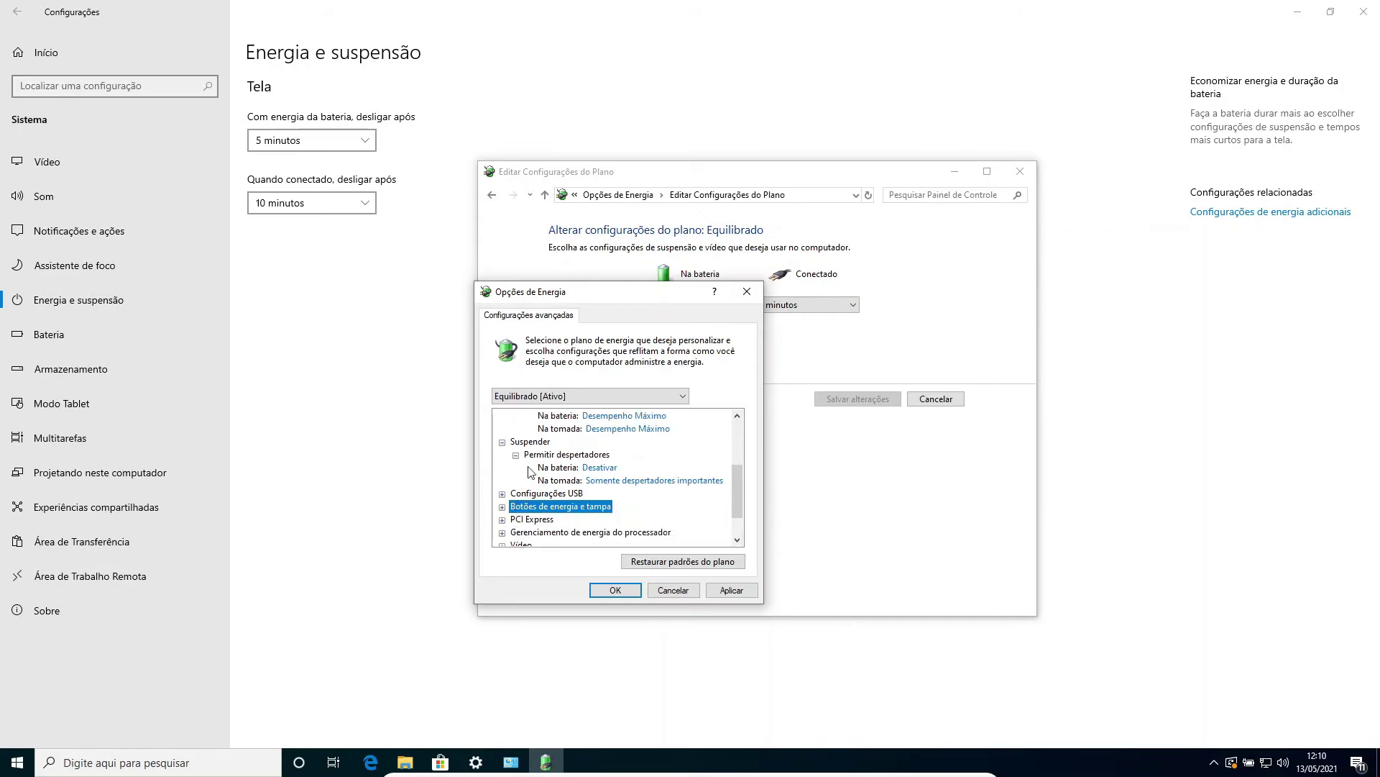
{"action": "left_click", "coordinate": [616, 591]}
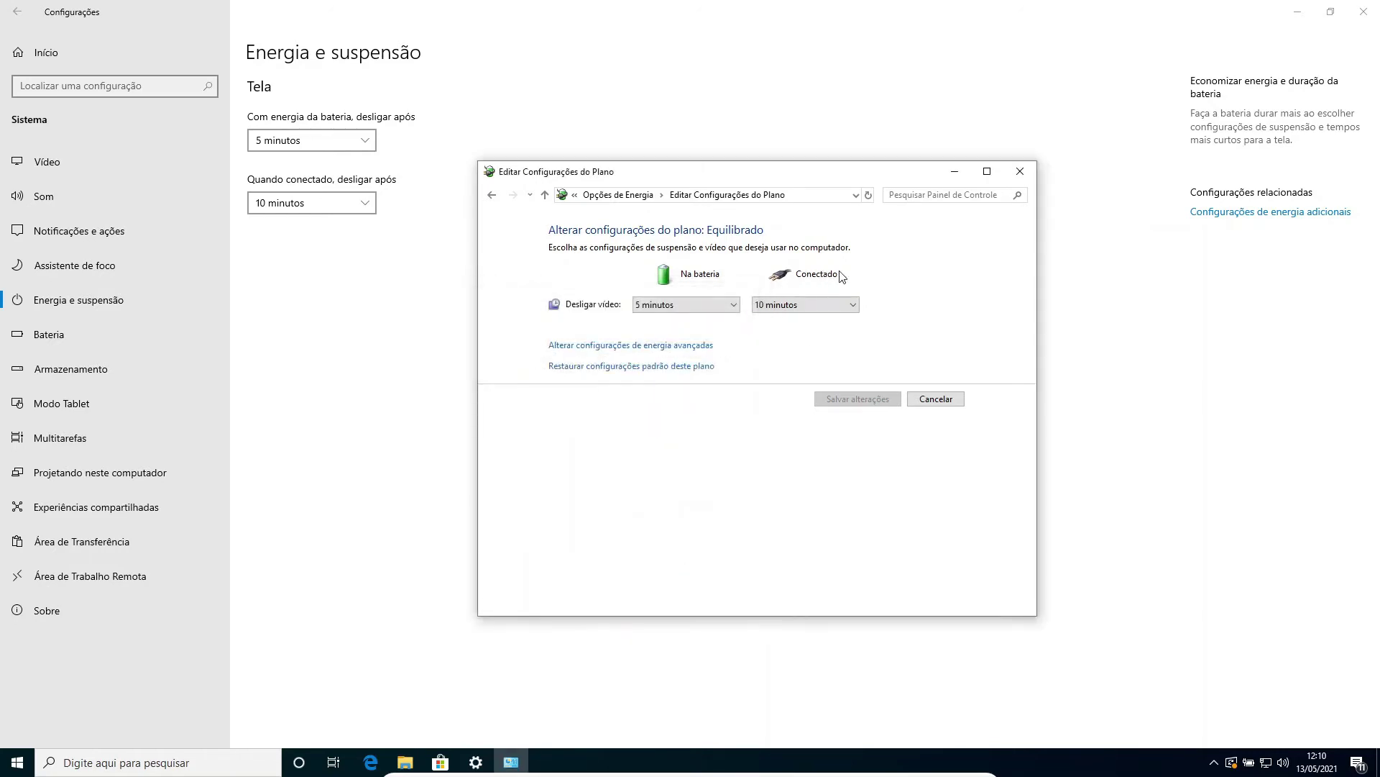
{"action": "left_click", "coordinate": [1021, 173]}
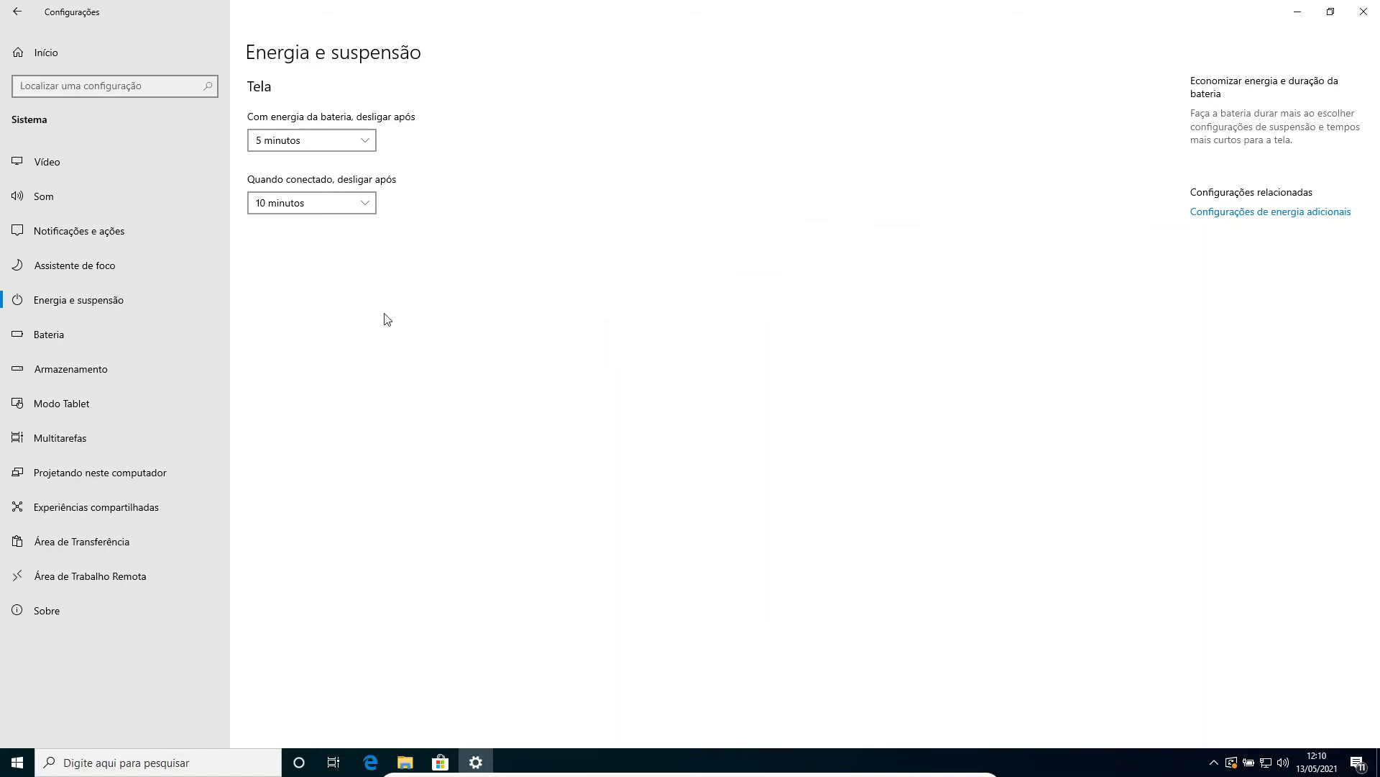
In the Armazenamento settings, show all storage categories for Disco Local (C:) and open Arquivos temporários
{"action": "left_click", "coordinate": [71, 369]}
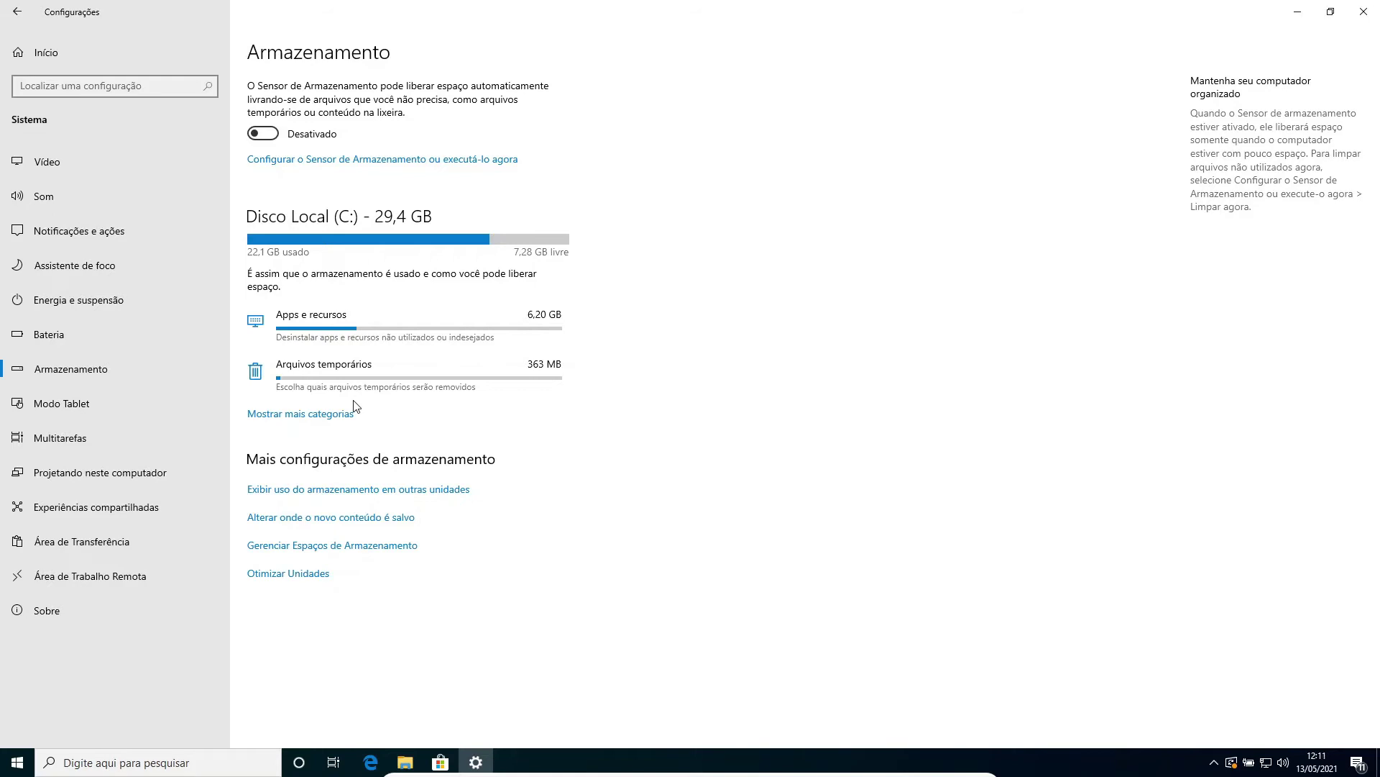
{"action": "left_click", "coordinate": [340, 421]}
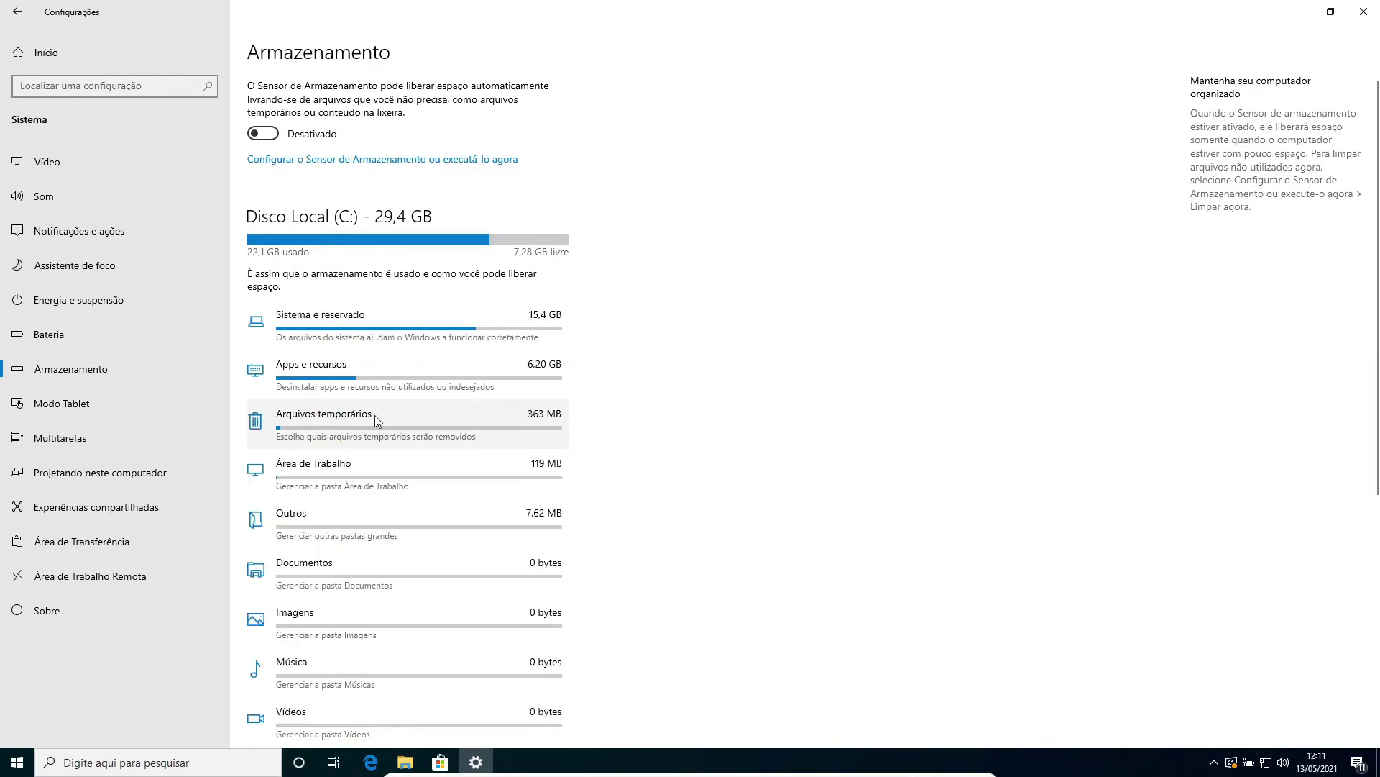
{"action": "scroll", "coordinate": [374, 416], "scroll_direction": "down", "scroll_amount": 3}
{"action": "scroll", "coordinate": [377, 419], "scroll_direction": "down", "scroll_amount": 2}
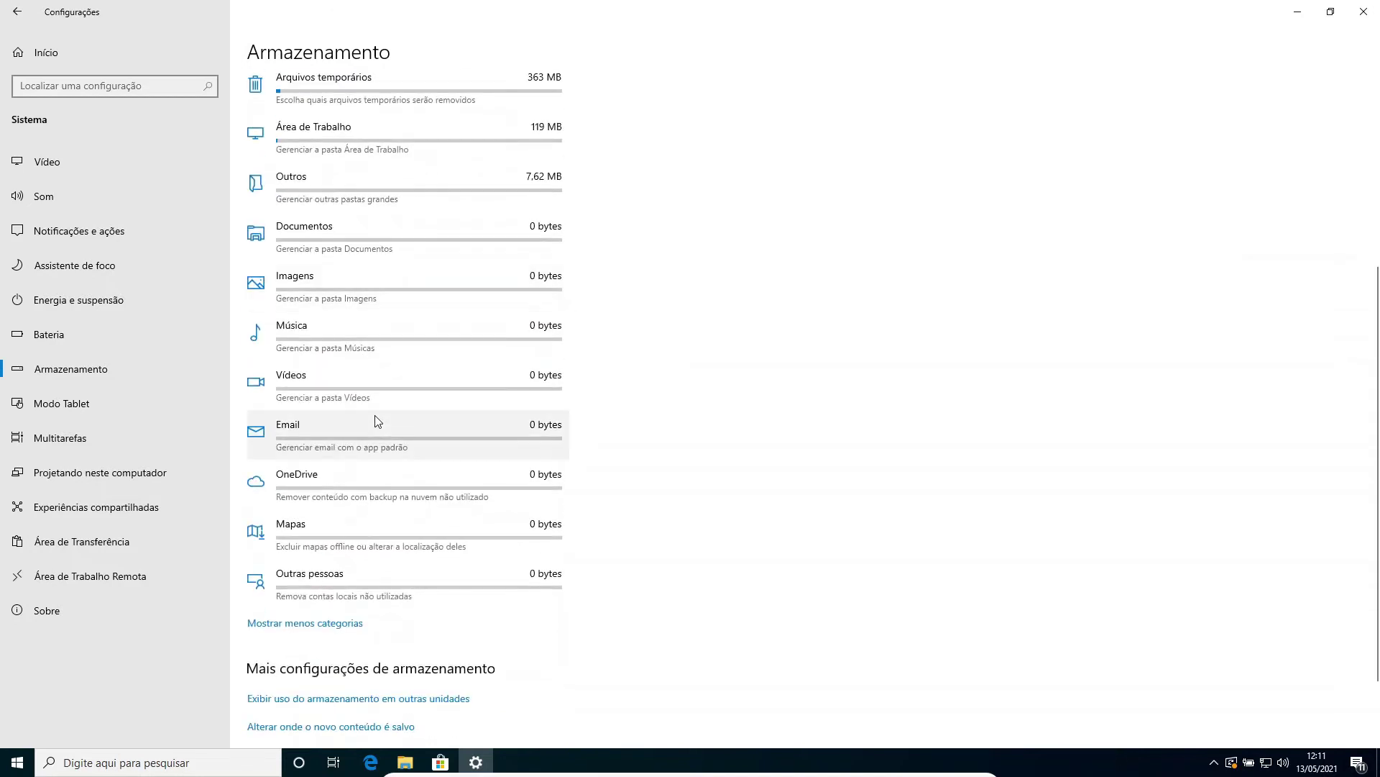
{"action": "scroll", "coordinate": [378, 421], "scroll_direction": "up", "scroll_amount": 2}
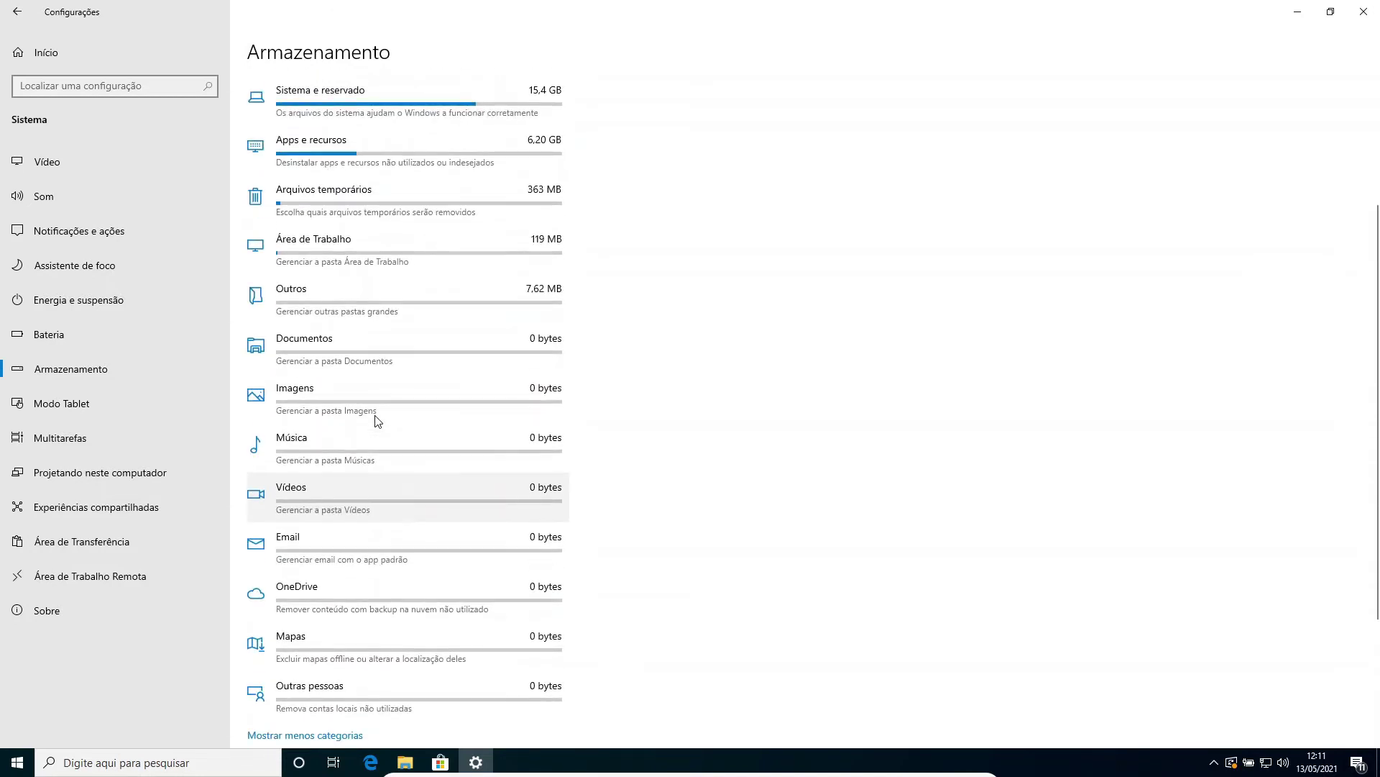
{"action": "left_click", "coordinate": [363, 203]}
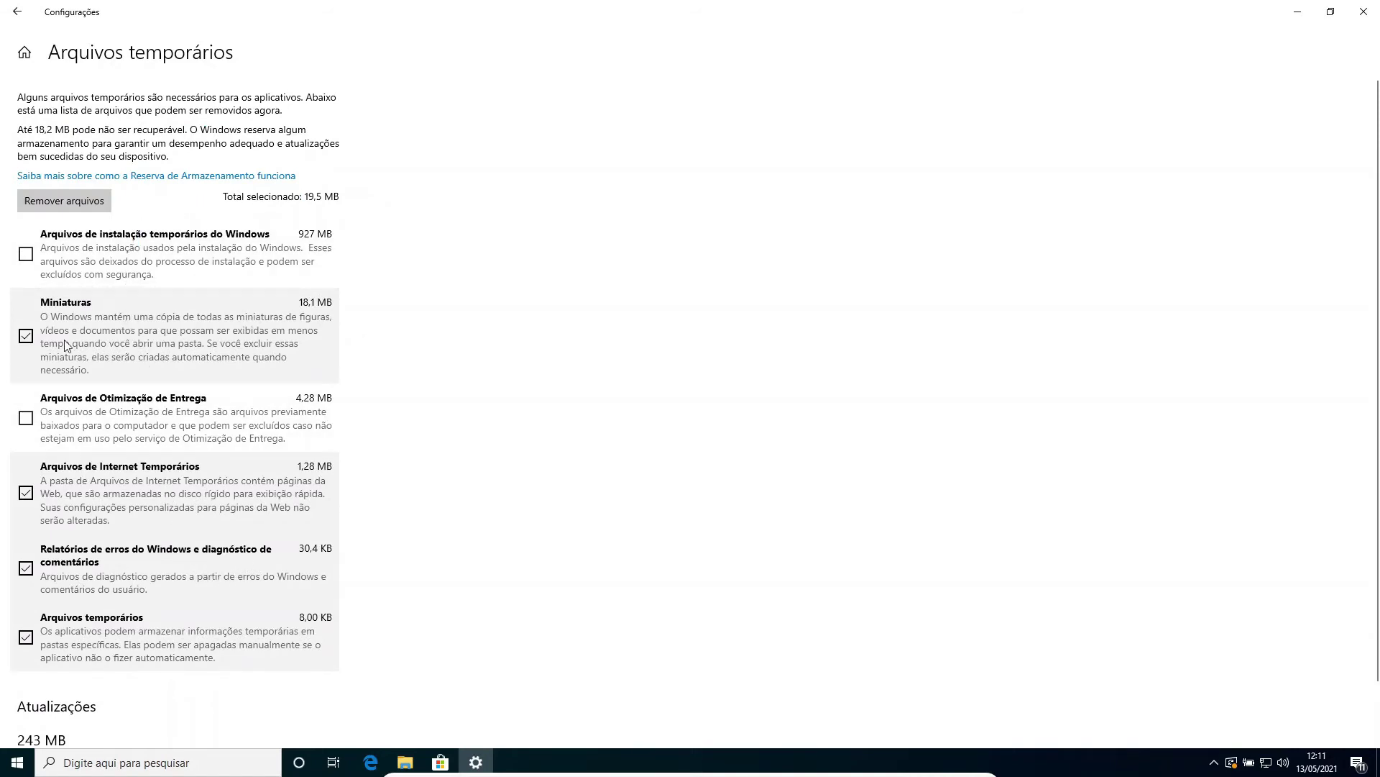
Exclude Miniaturas, include Arquivos de instalação temporários do Windows, remove the selected temporary files, and close the settings
{"action": "left_click", "coordinate": [27, 342]}
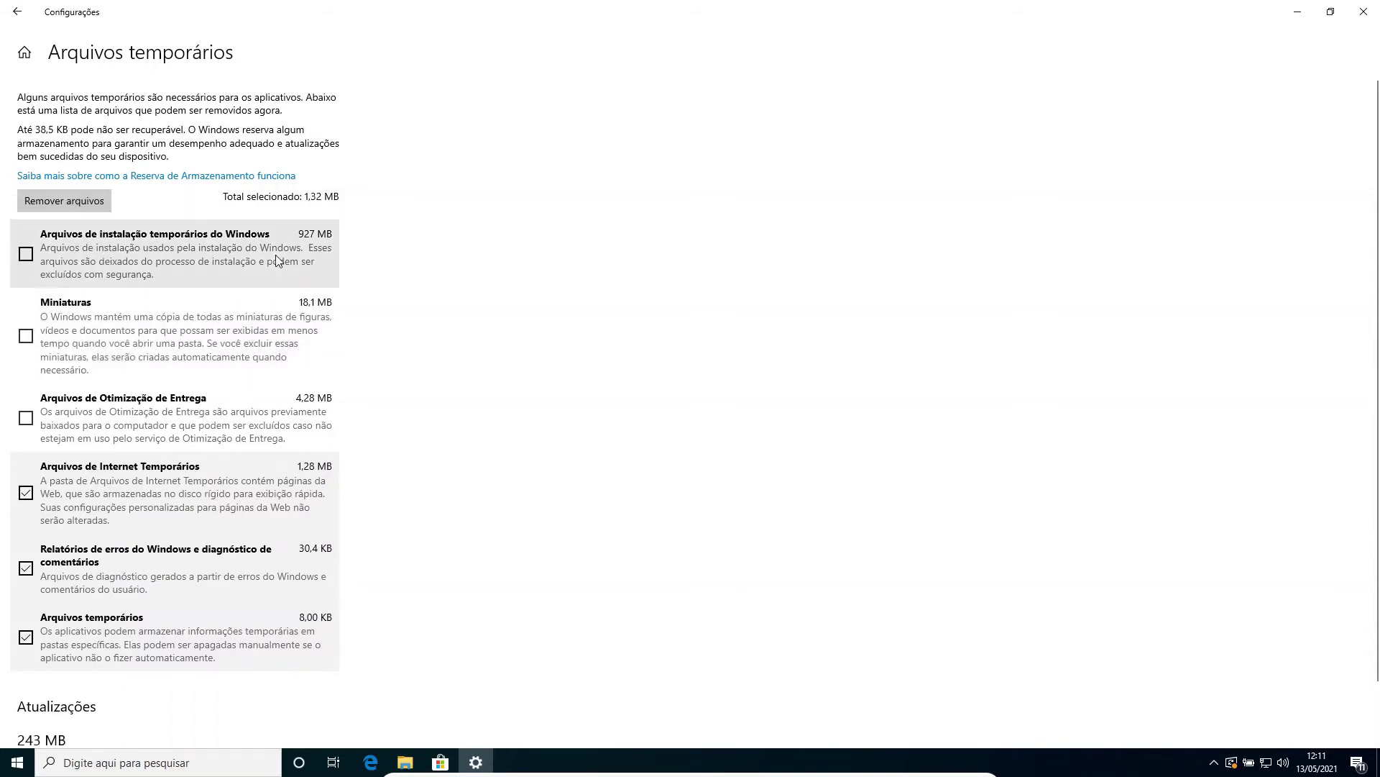
{"action": "left_click", "coordinate": [253, 259]}
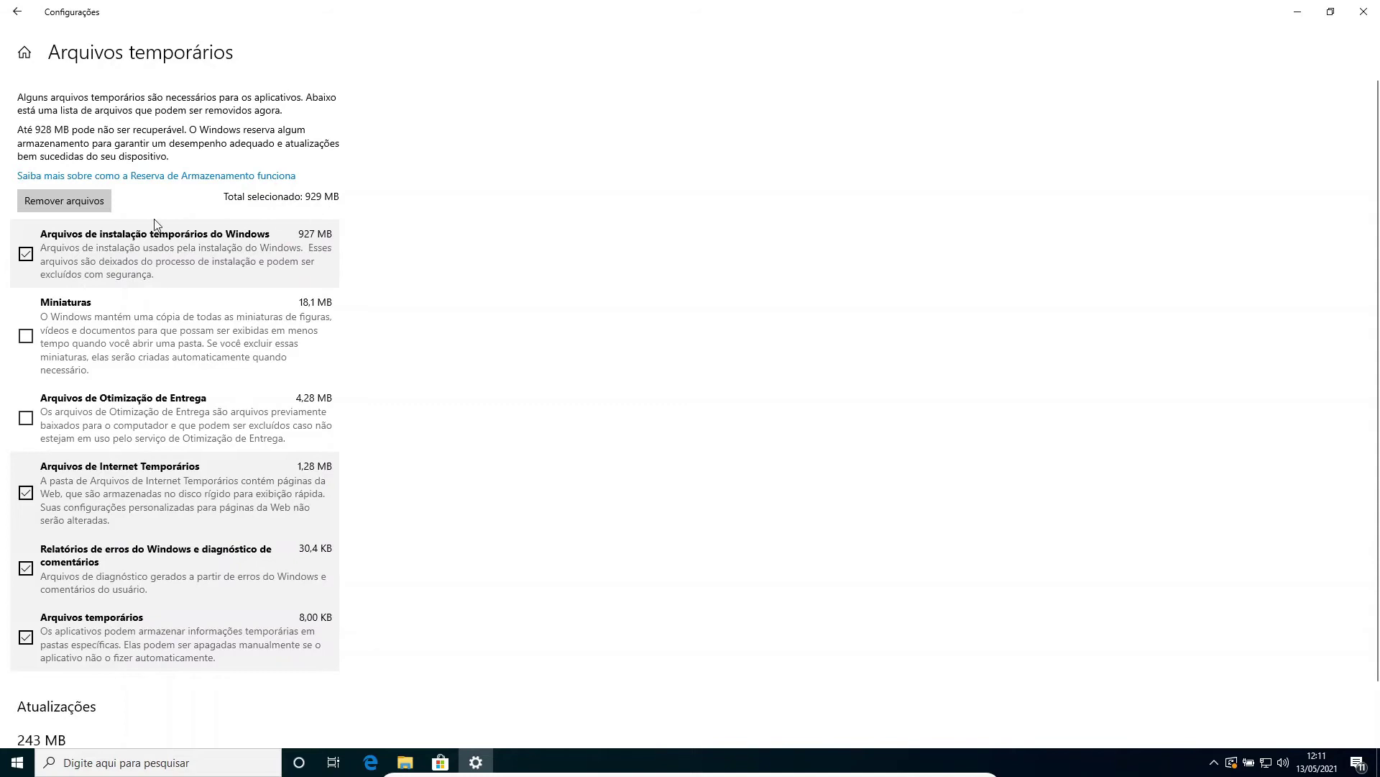
{"action": "left_click", "coordinate": [90, 205]}
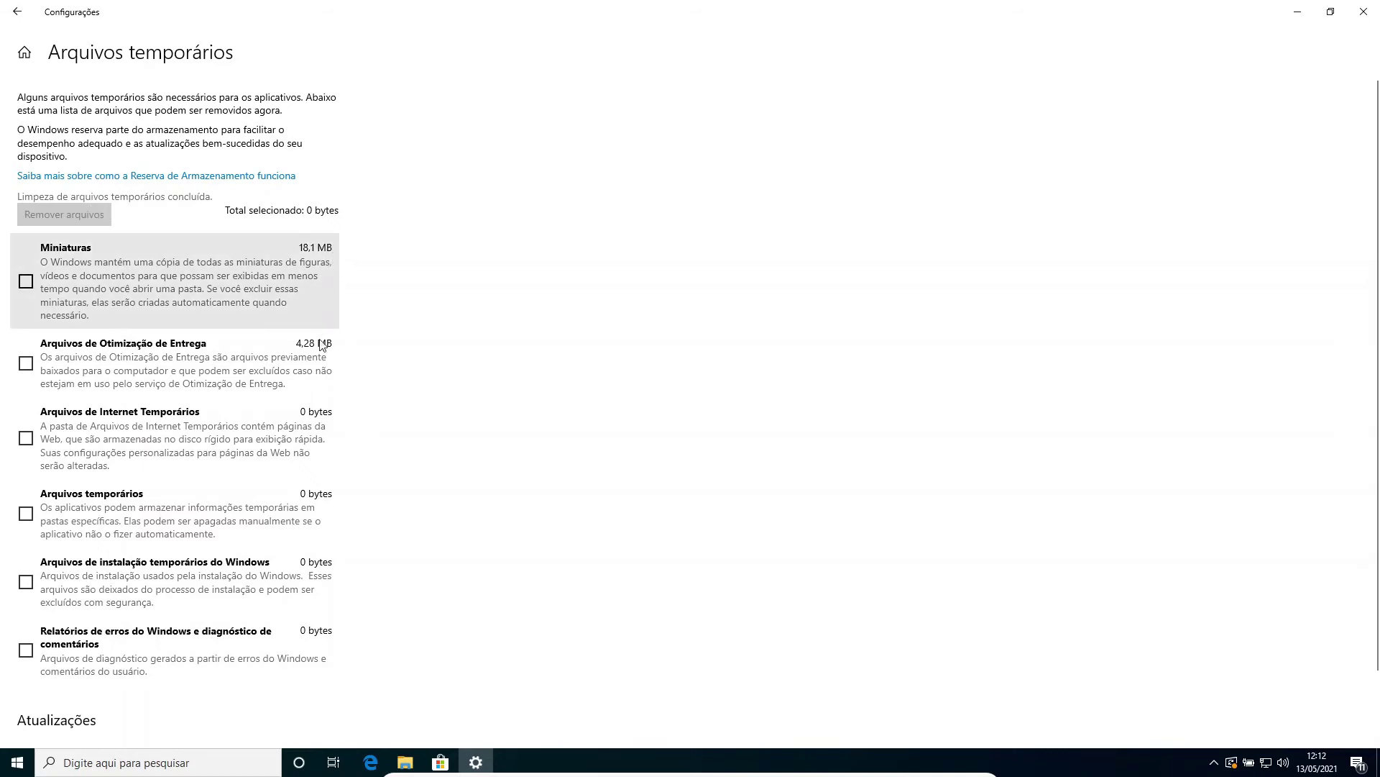
{"action": "scroll", "coordinate": [385, 546], "scroll_direction": "down", "scroll_amount": 1}
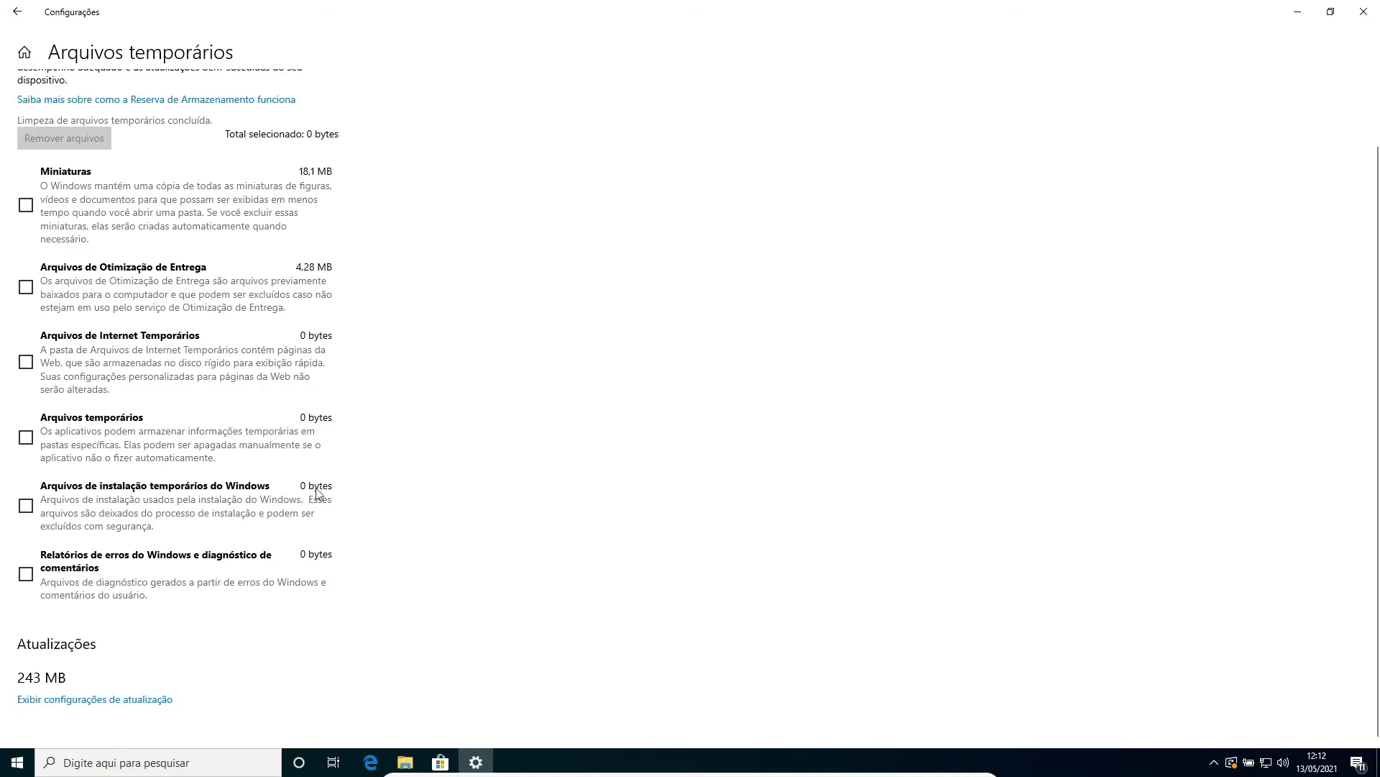
{"action": "left_click", "coordinate": [20, 15]}
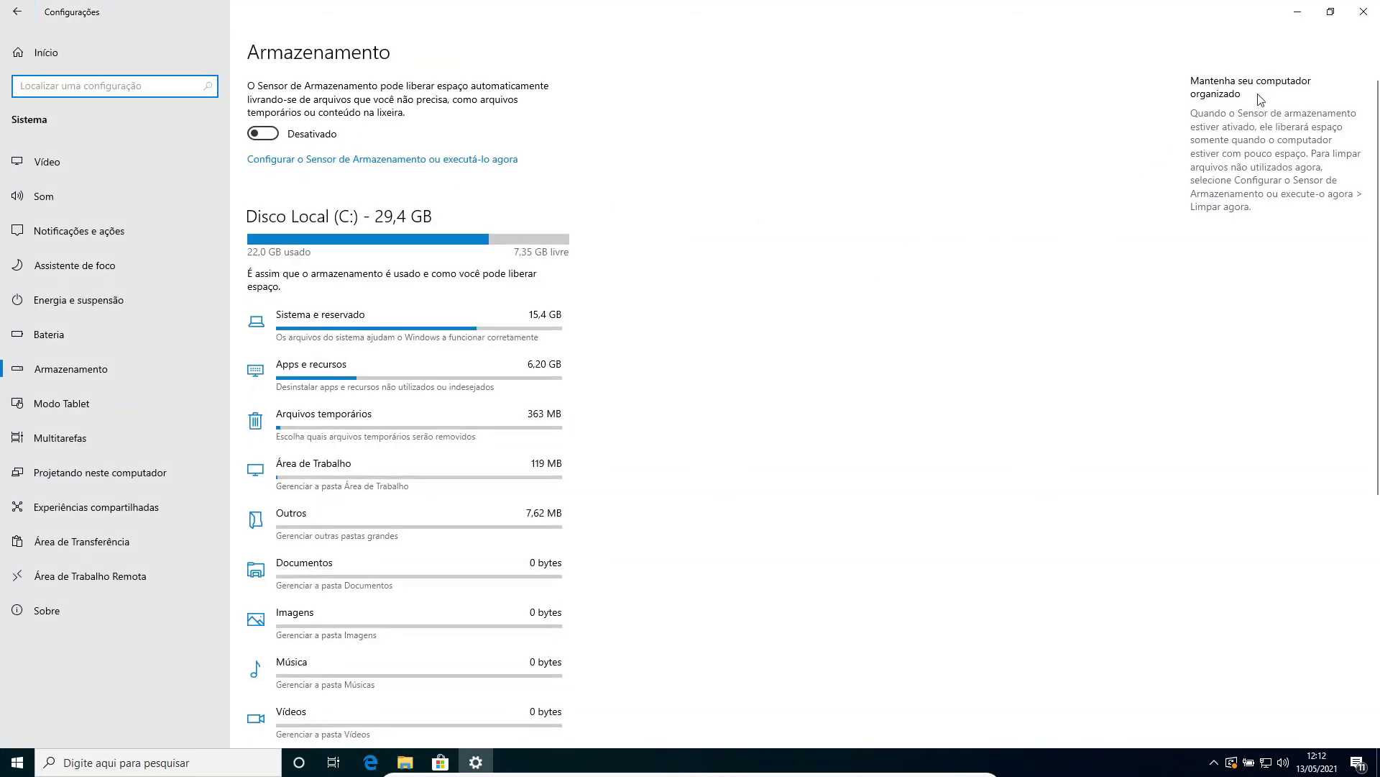
{"action": "left_click", "coordinate": [1363, 12]}
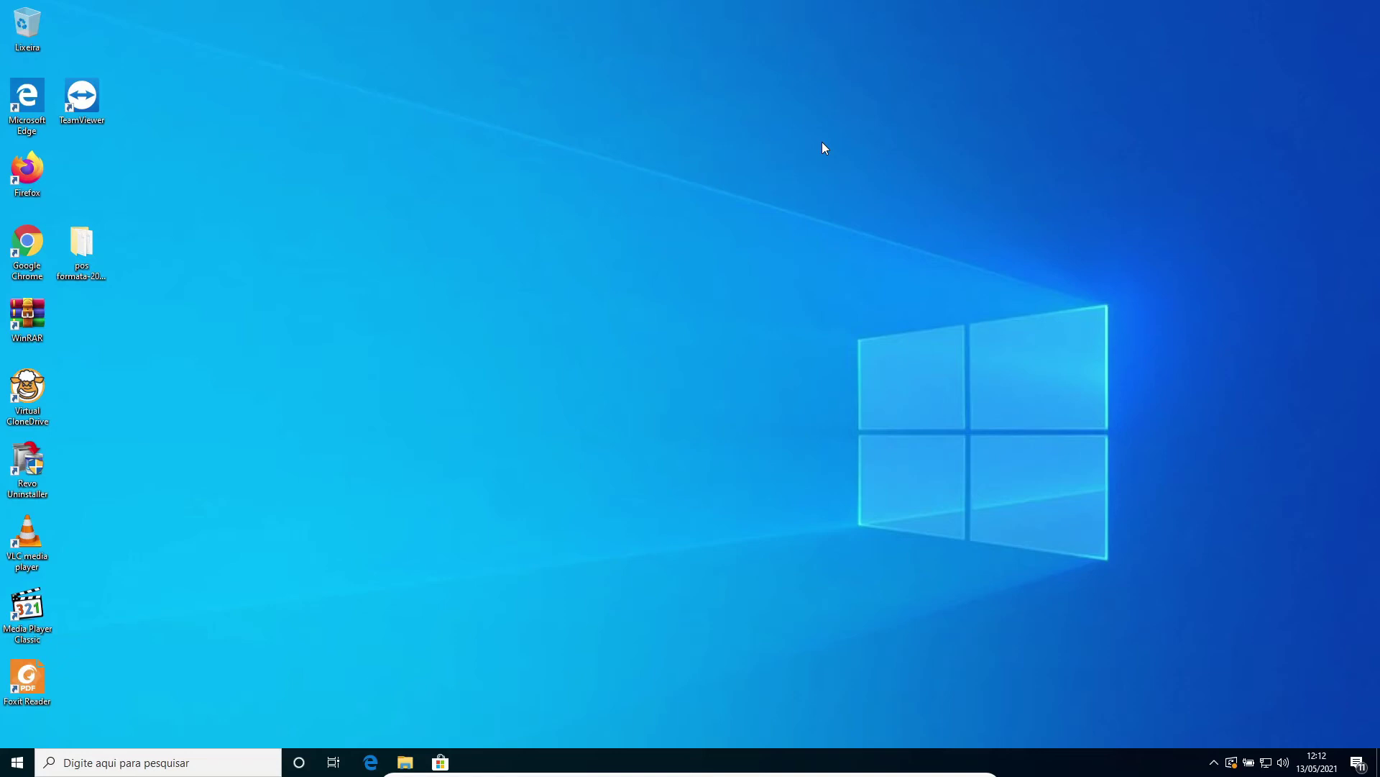
Open Windows Update, then view the basic system information in the Meu computador properties and minimize that window
{"action": "left_click", "coordinate": [1232, 763]}
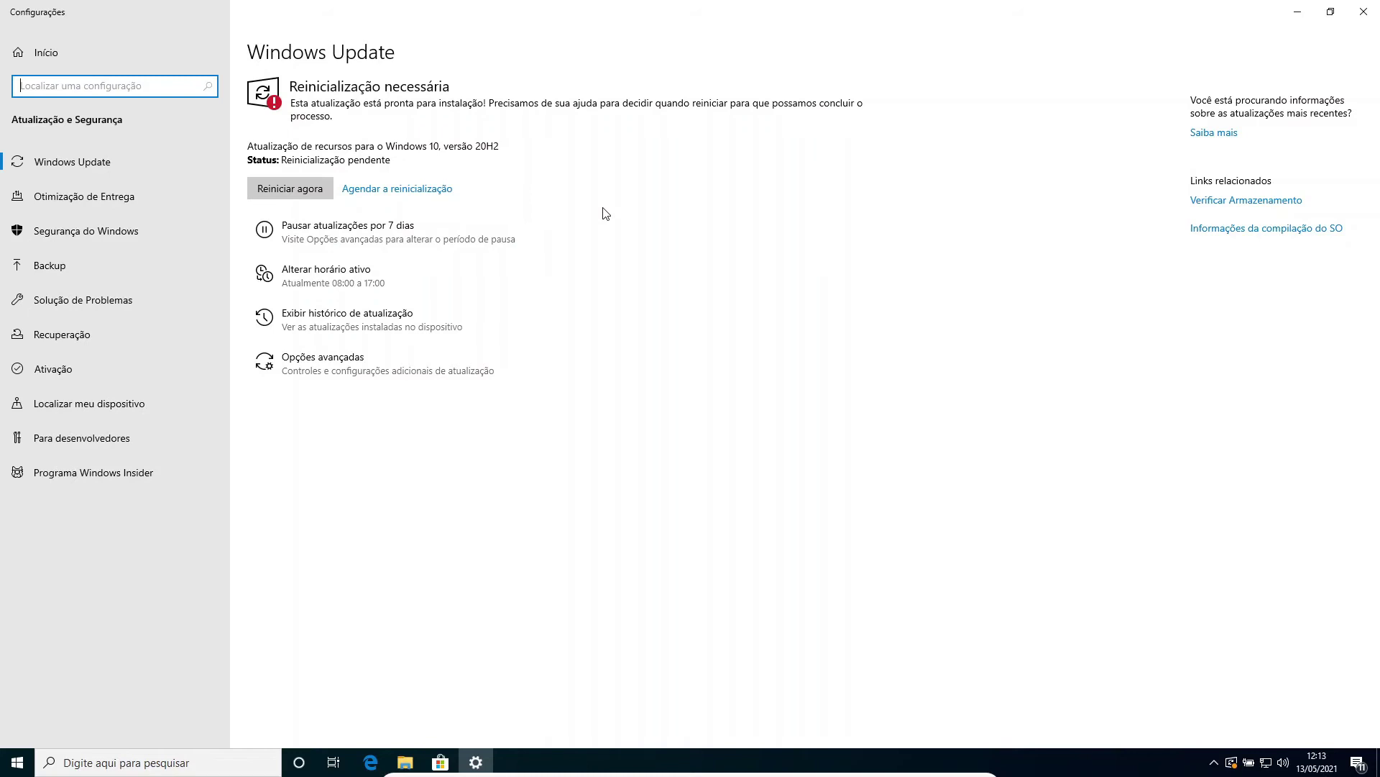
{"action": "left_click", "coordinate": [86, 761]}
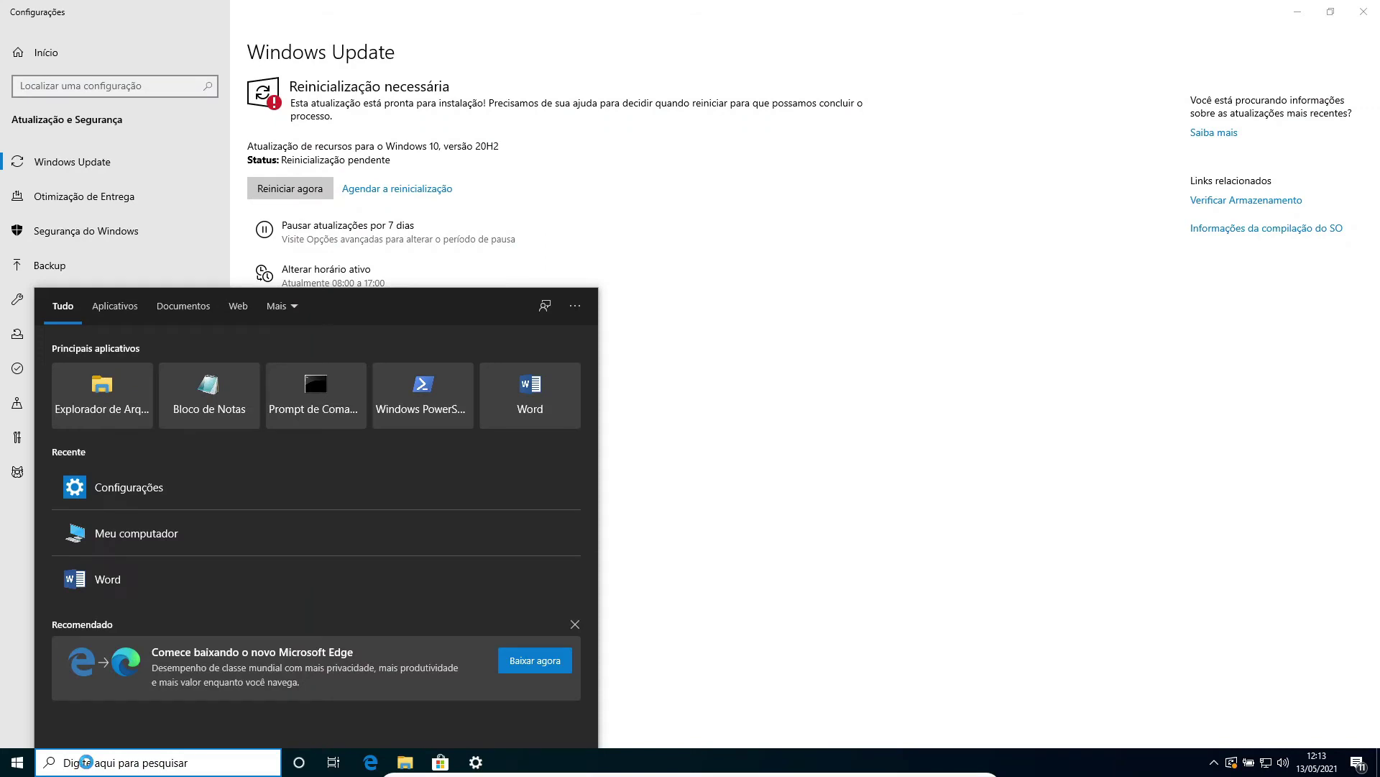
{"action": "right_click", "coordinate": [128, 533]}
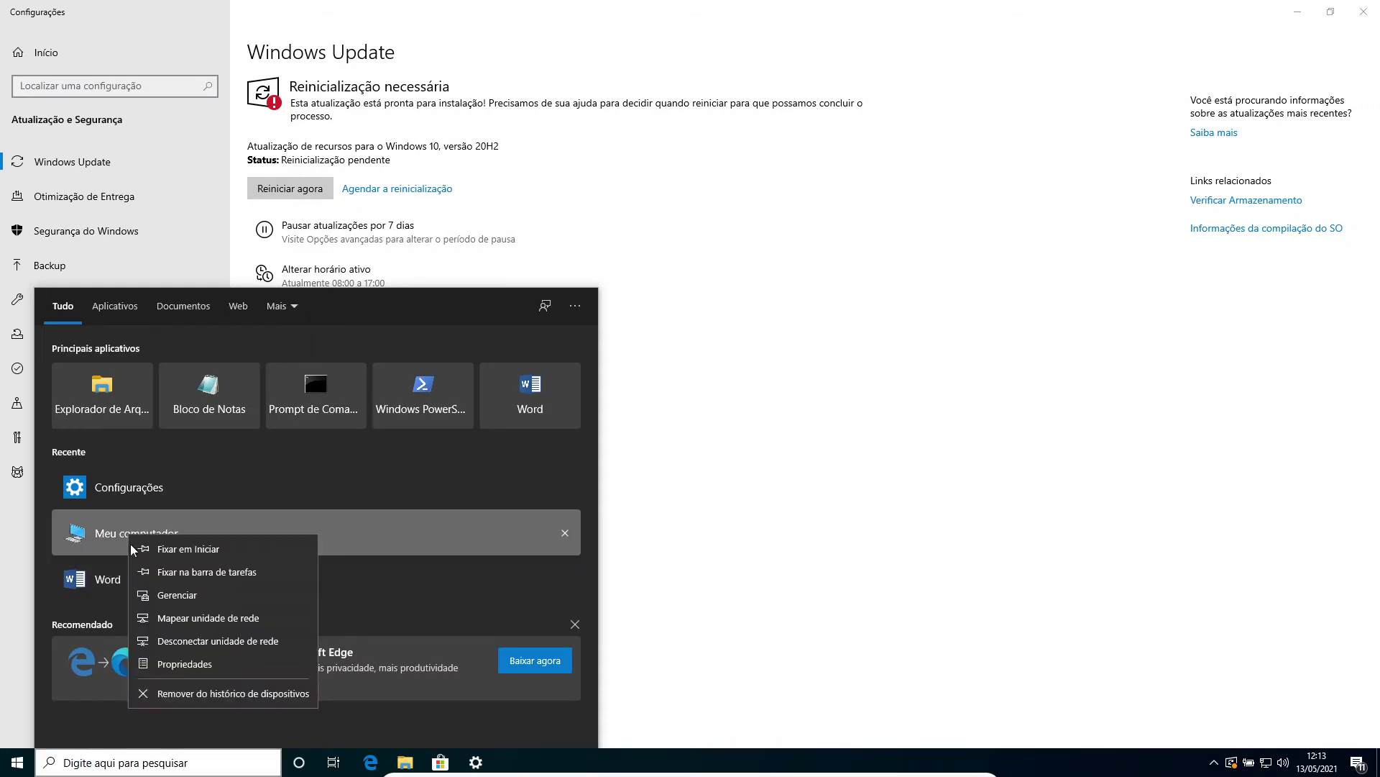
{"action": "left_click", "coordinate": [174, 666]}
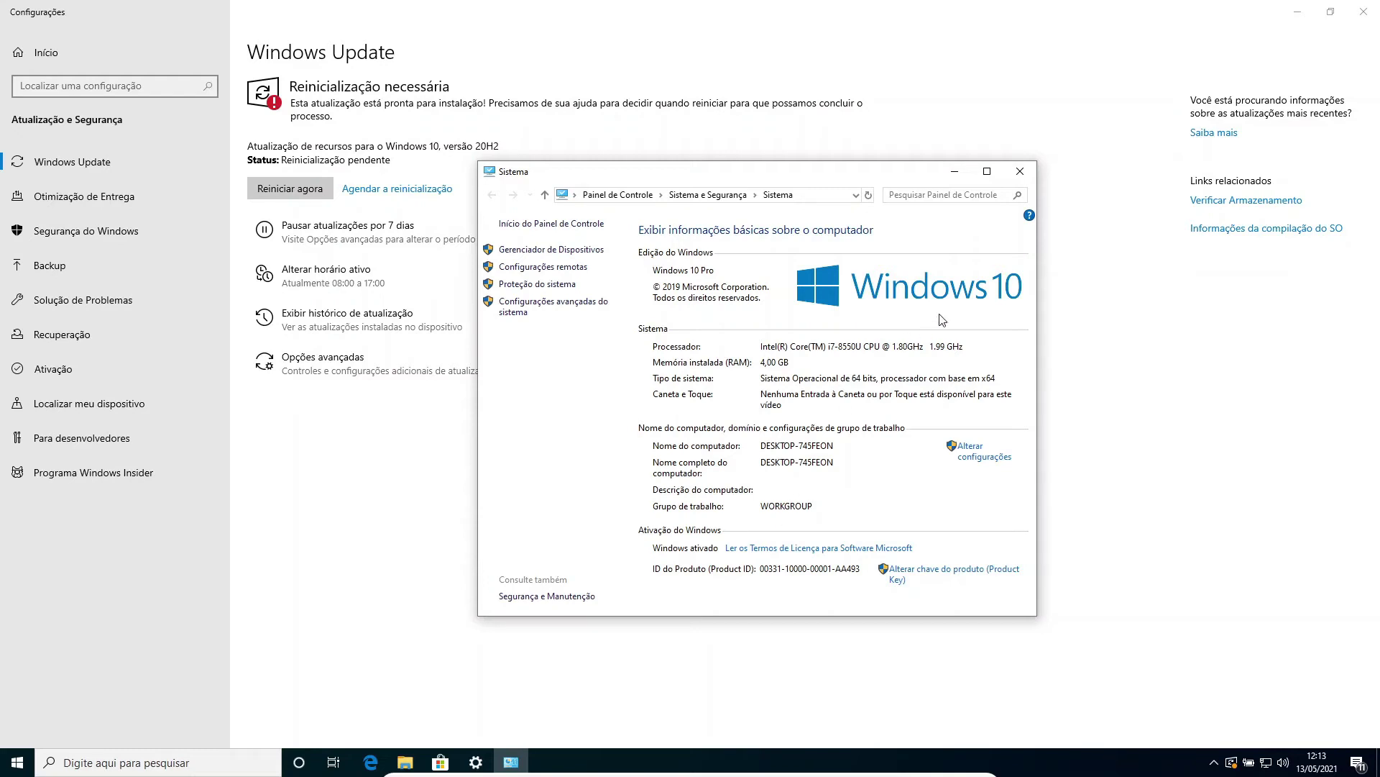
{"action": "left_click", "coordinate": [956, 173]}
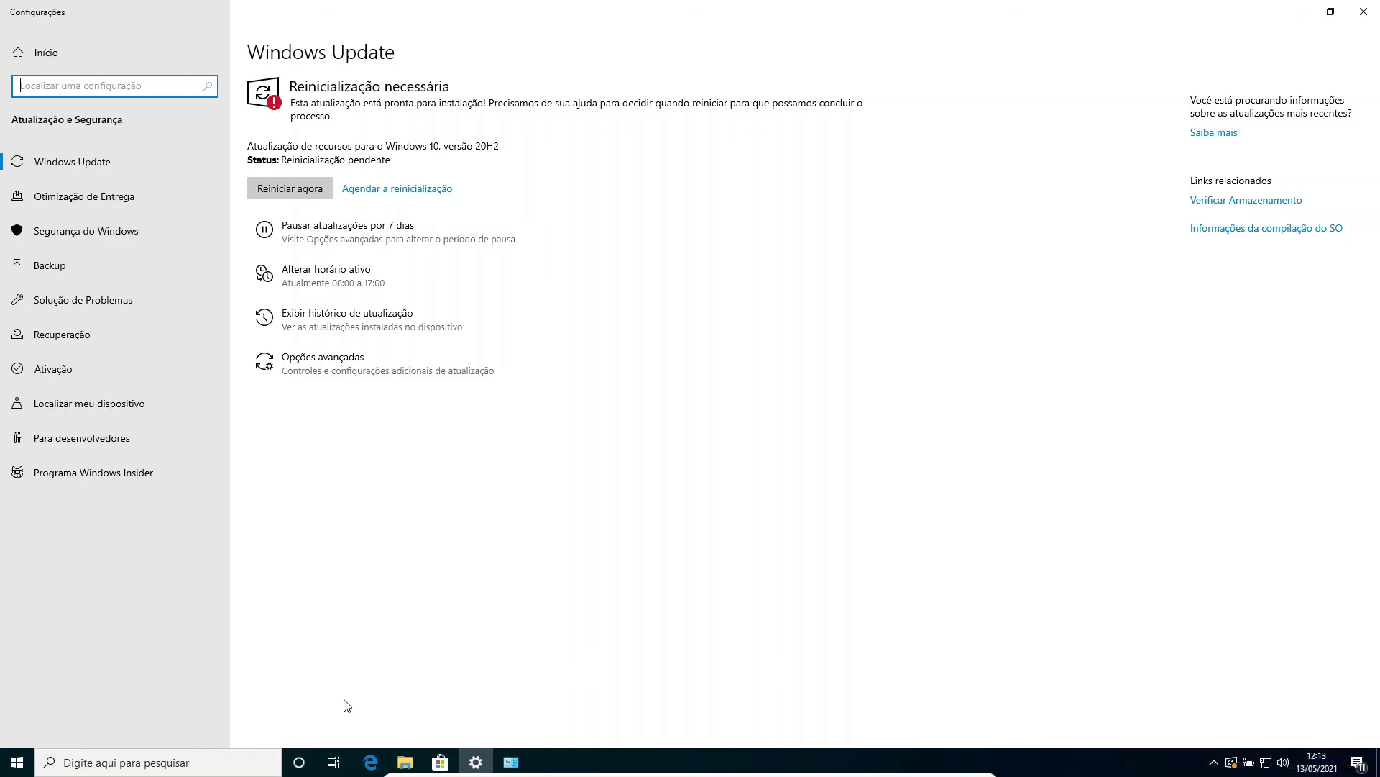
Search Windows for "update", open Verificar se há atualizações, and restart immediately to install the version 20H2 feature update
{"action": "left_click", "coordinate": [197, 762]}
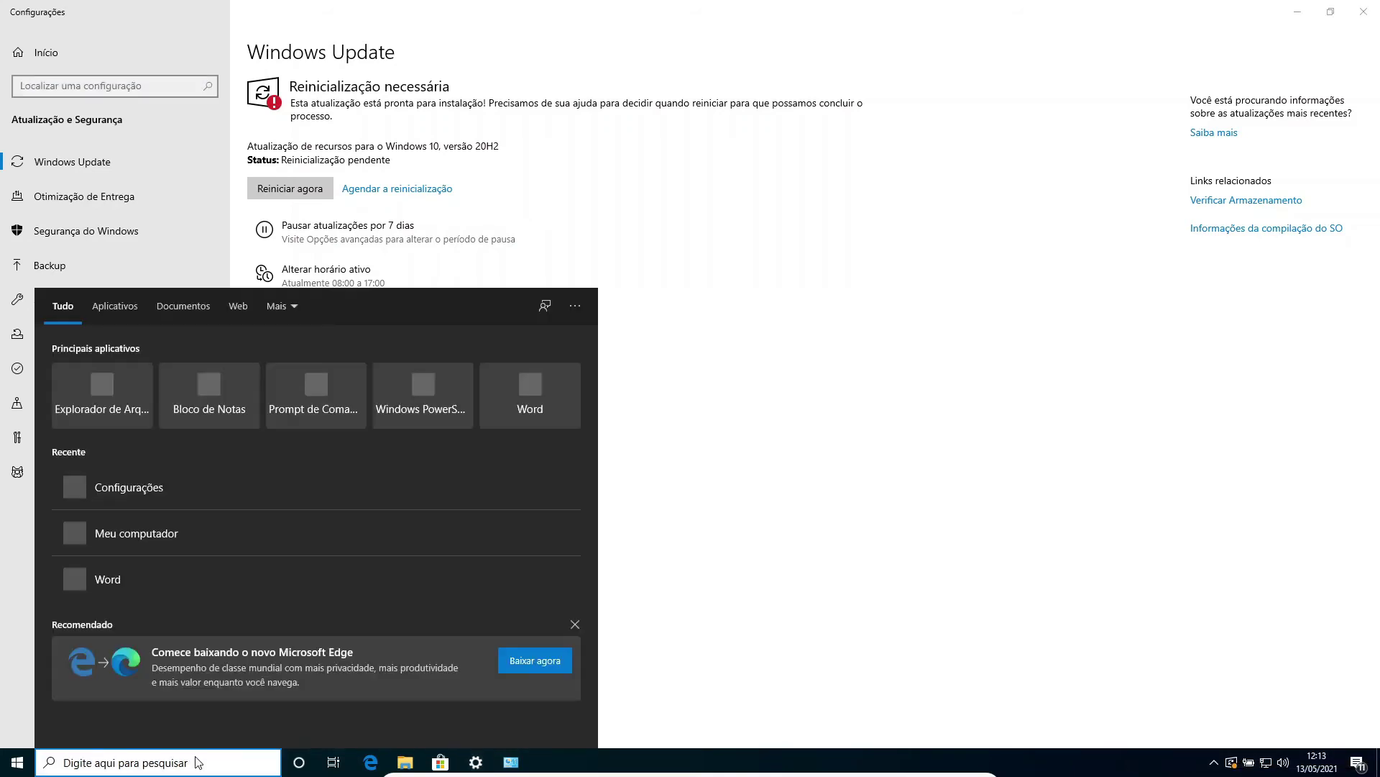
{"action": "type", "text": "upda"}
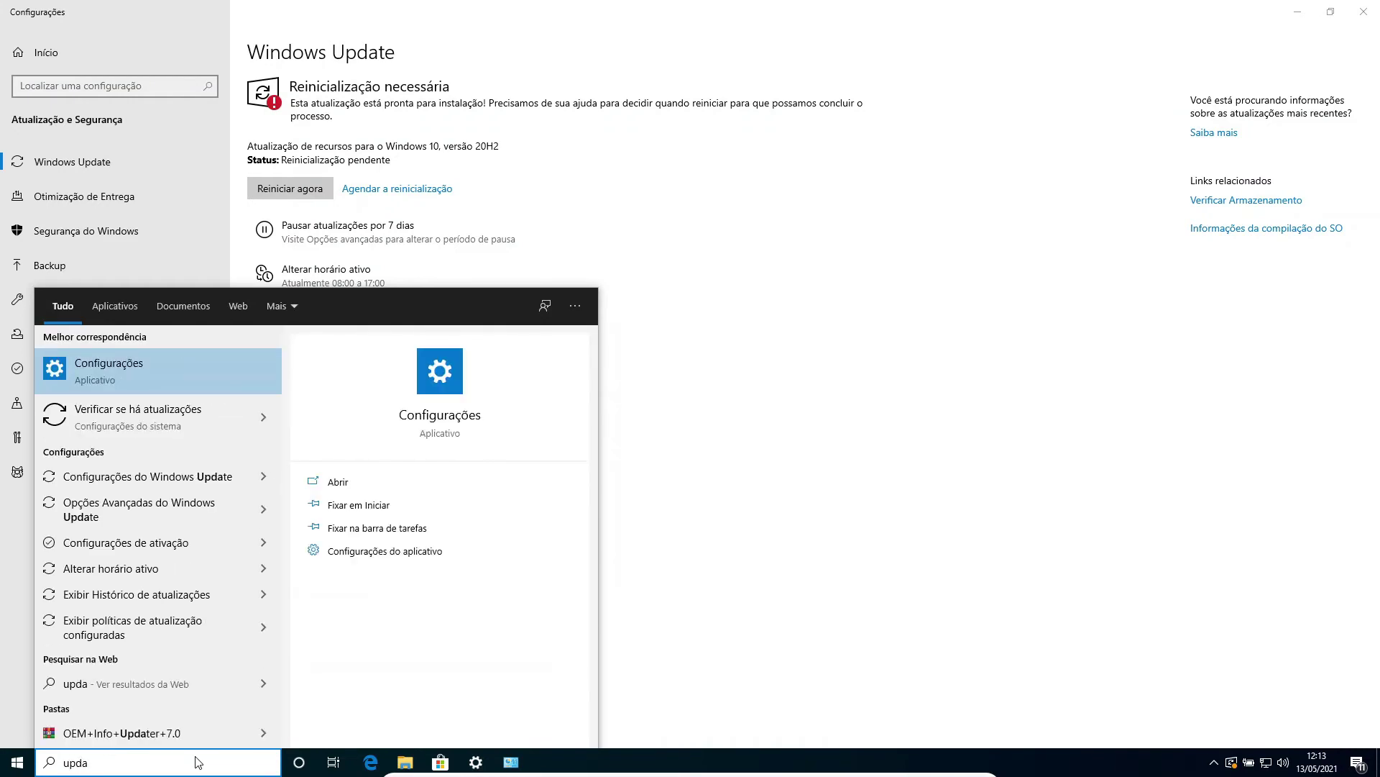
{"action": "type", "text": "te"}
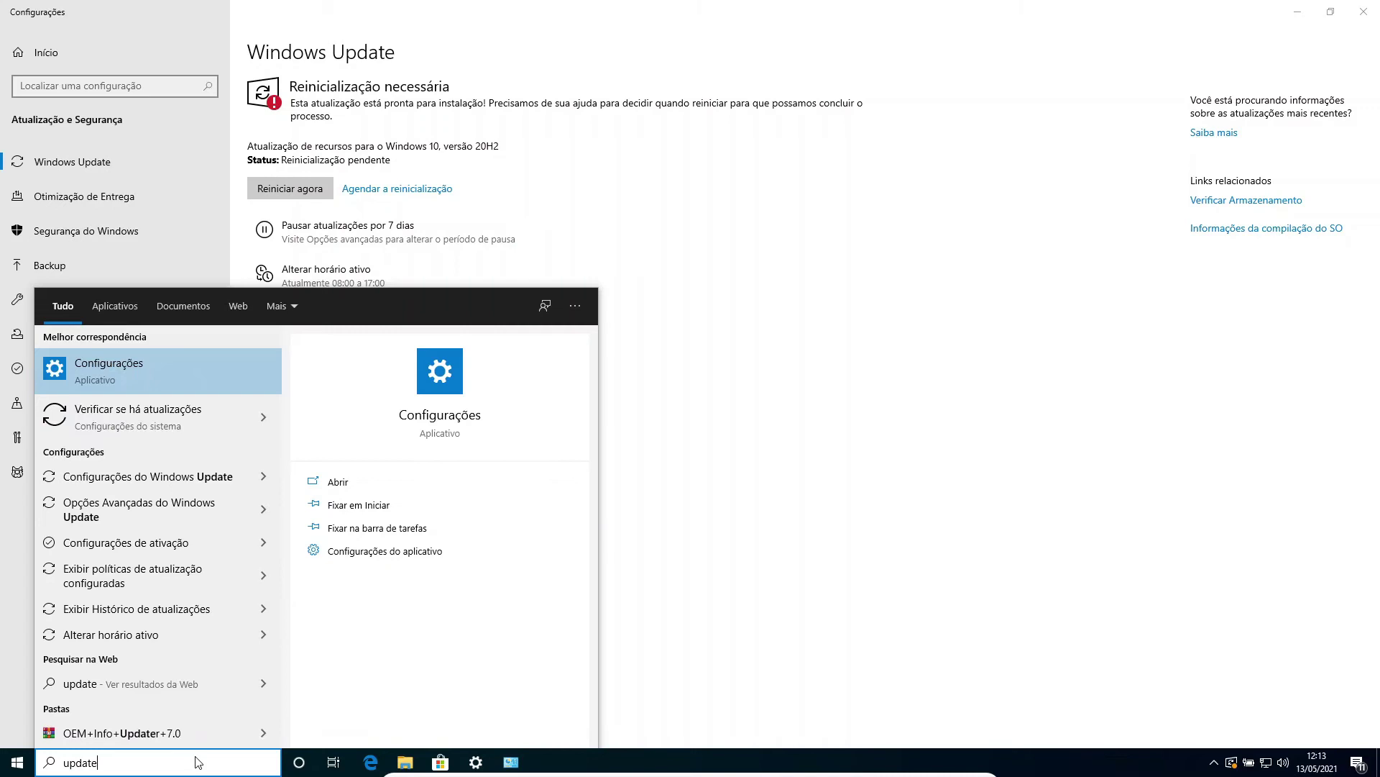
{"action": "left_click", "coordinate": [161, 423]}
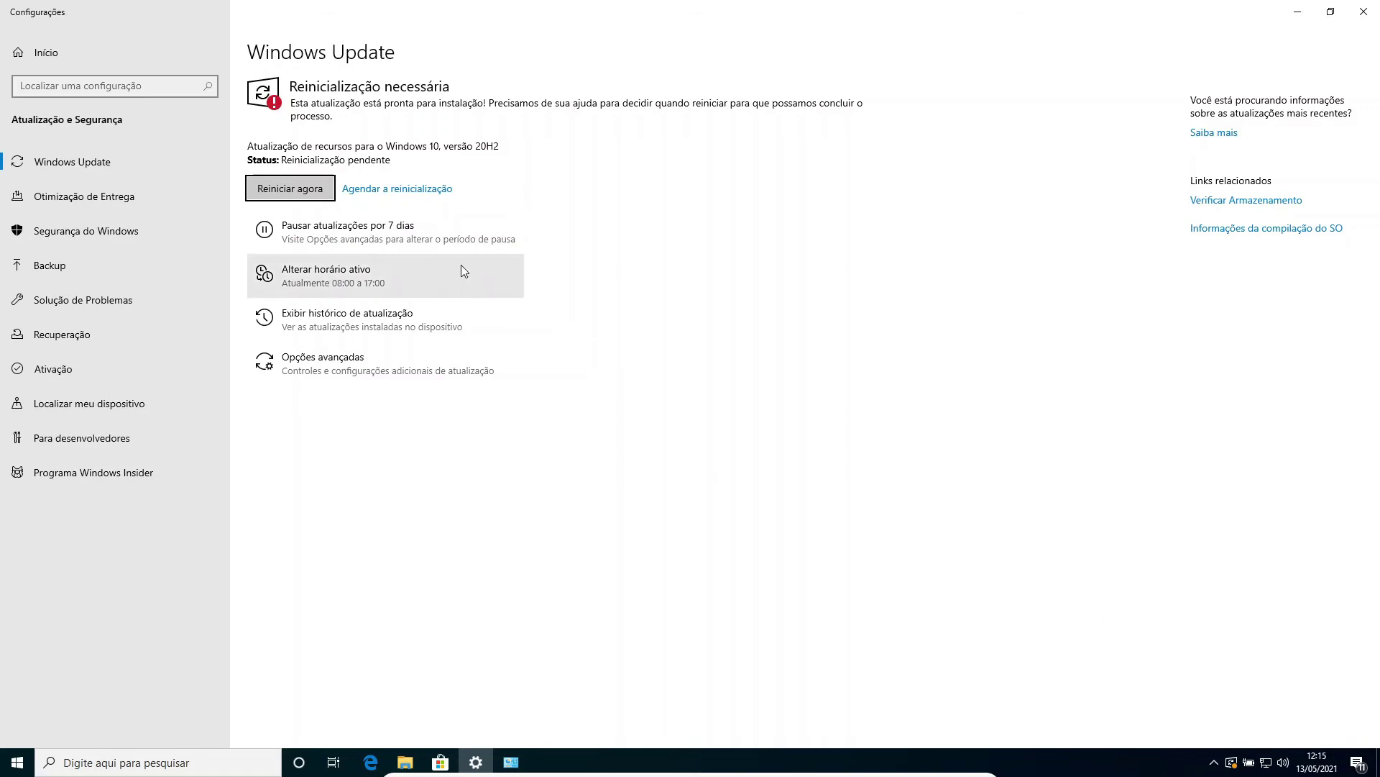
{"action": "left_click", "coordinate": [295, 191]}
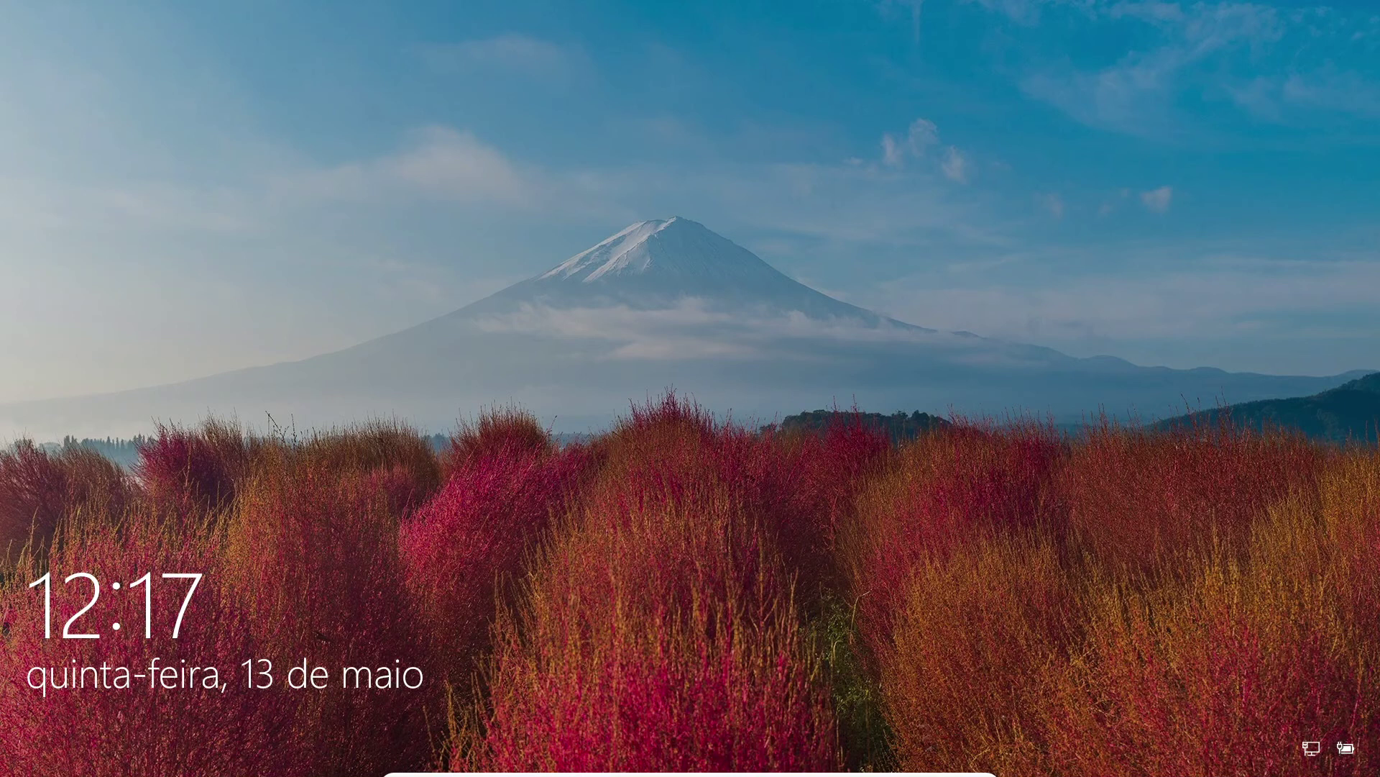
Dismiss the lock screen and sign in by entering the account password
{"action": "key", "text": "space"}
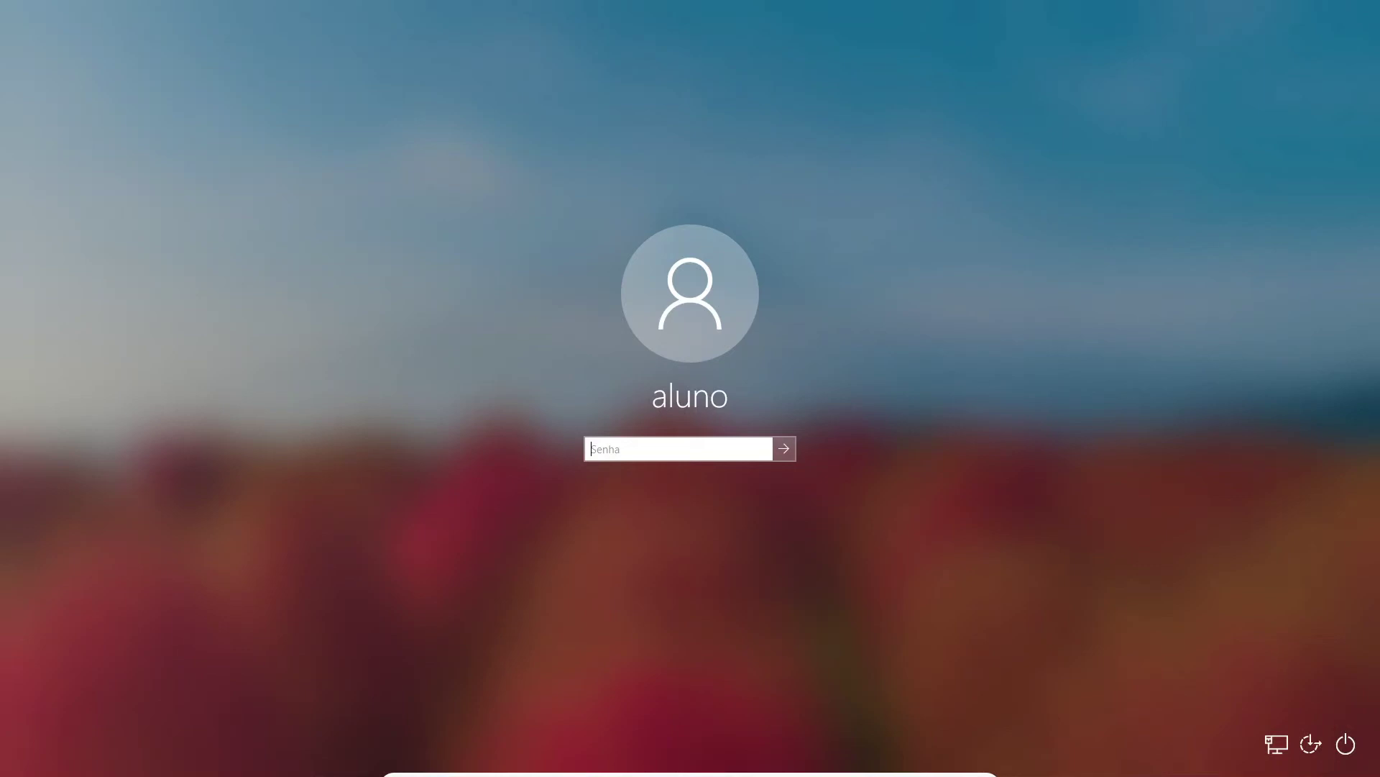
{"action": "type", "text": "••"}
{"action": "key", "text": "Return"}
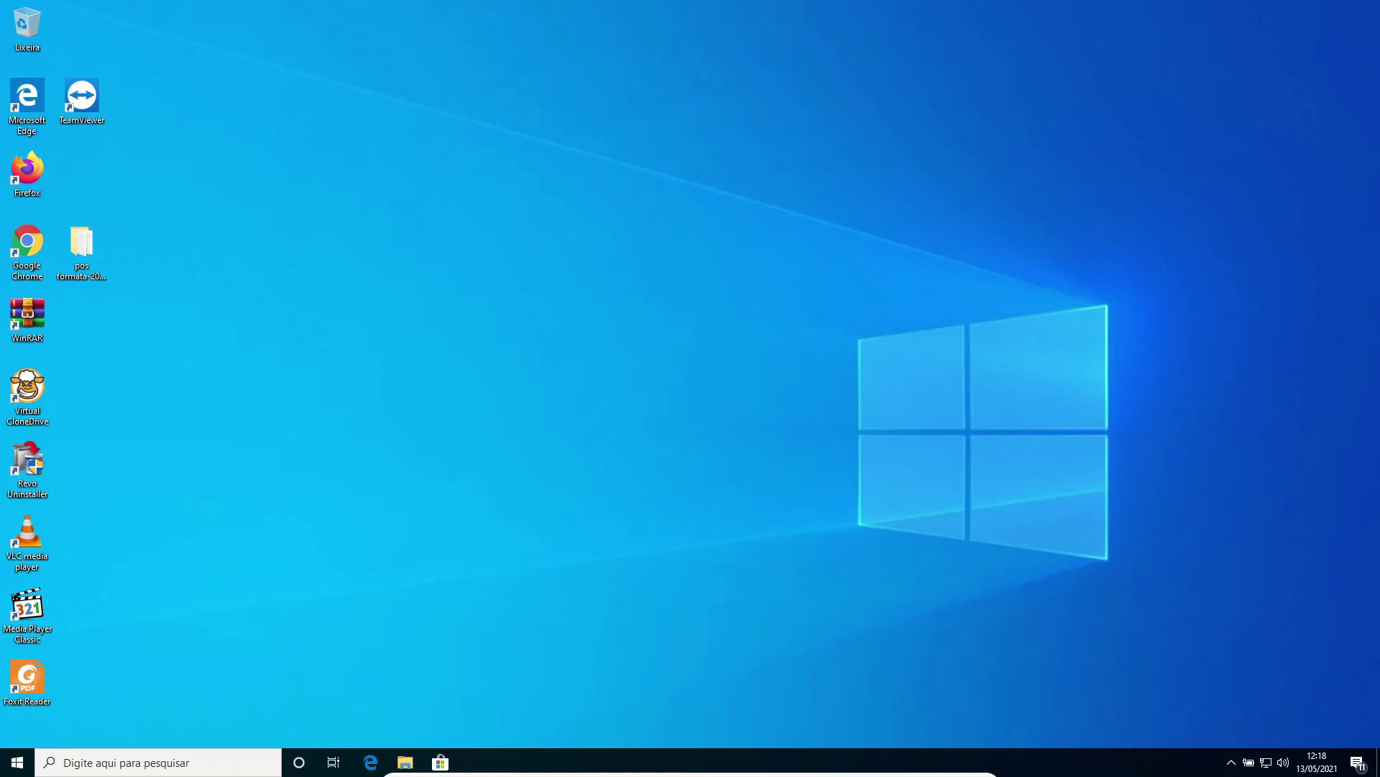
{"action": "mouse_move", "coordinate": [895, 768]}
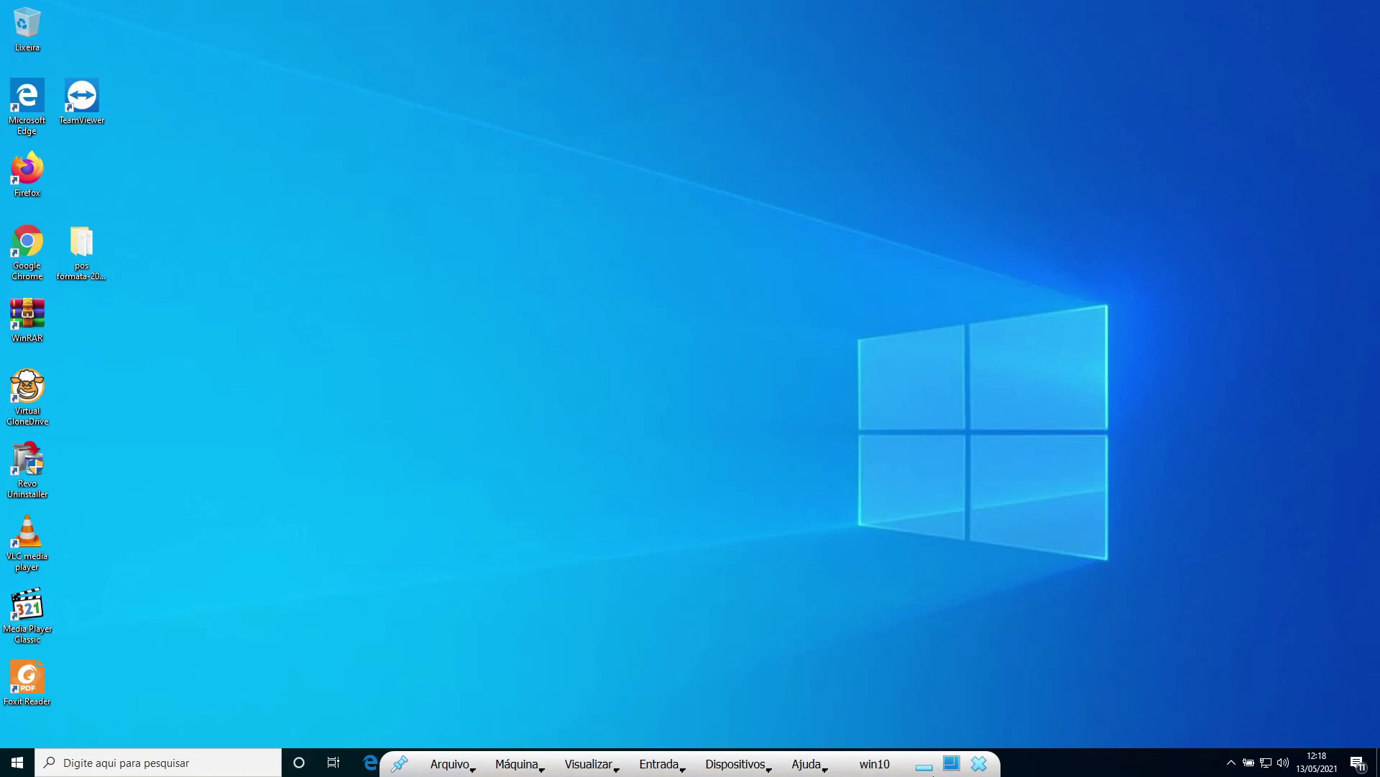
{"action": "left_click", "coordinate": [933, 768]}
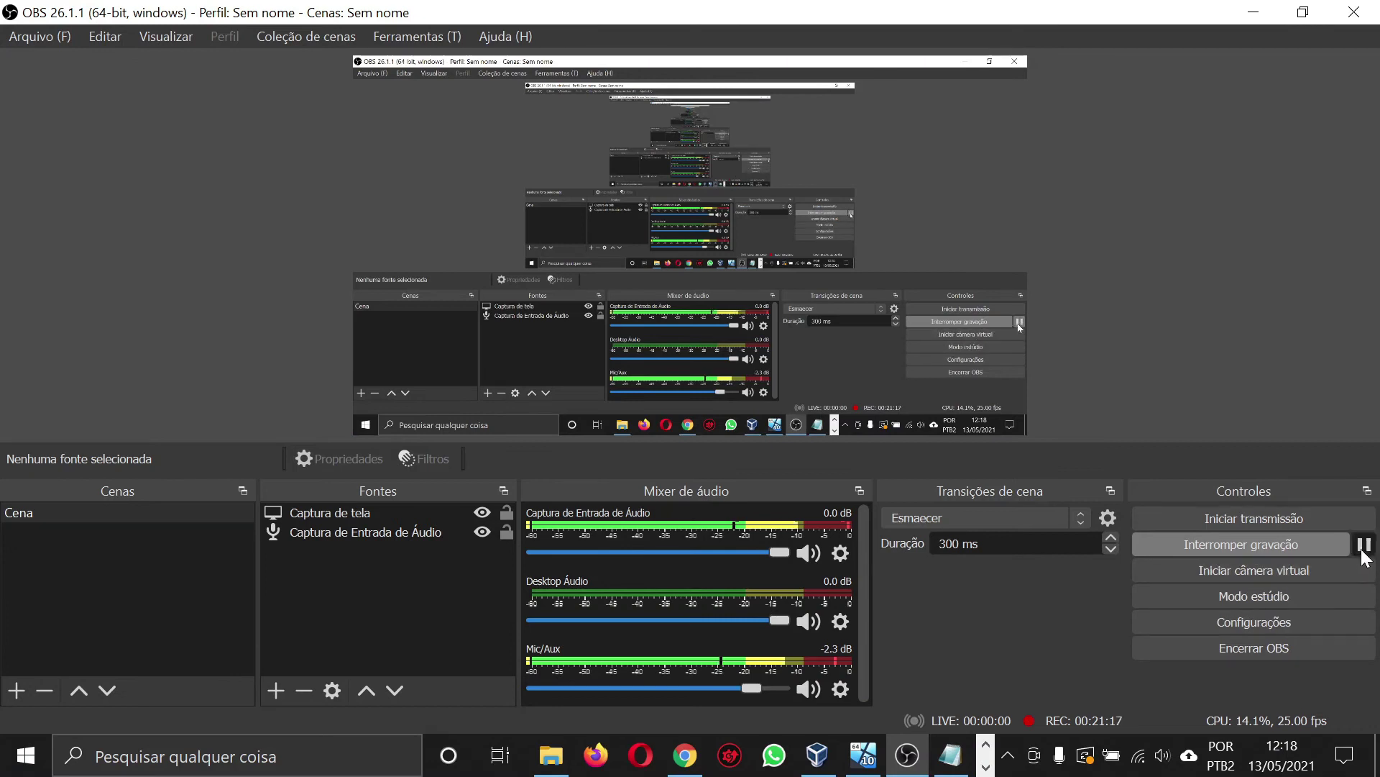
{"action": "left_click", "coordinate": [865, 765]}
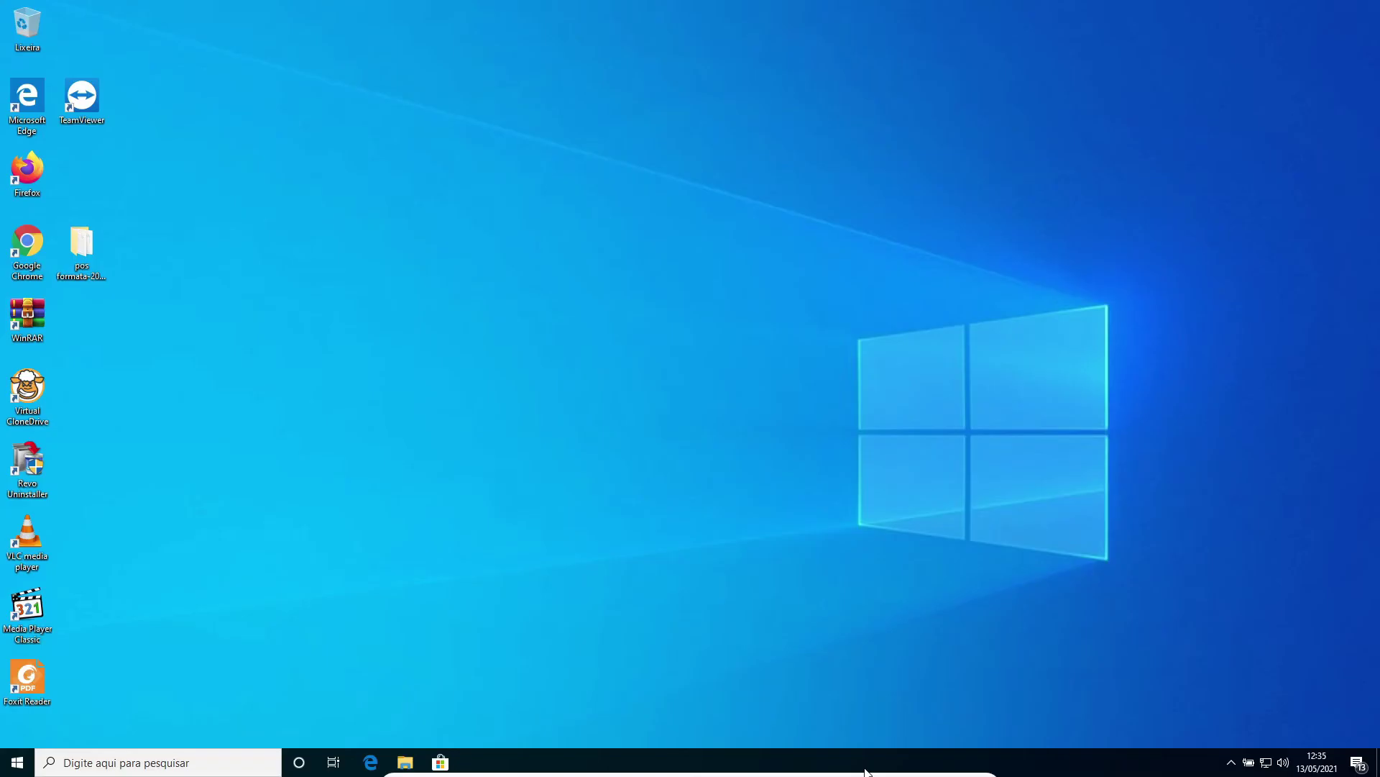
Search for "con", open Configurações, and go to the Dispositivos category
{"action": "left_click", "coordinate": [118, 762]}
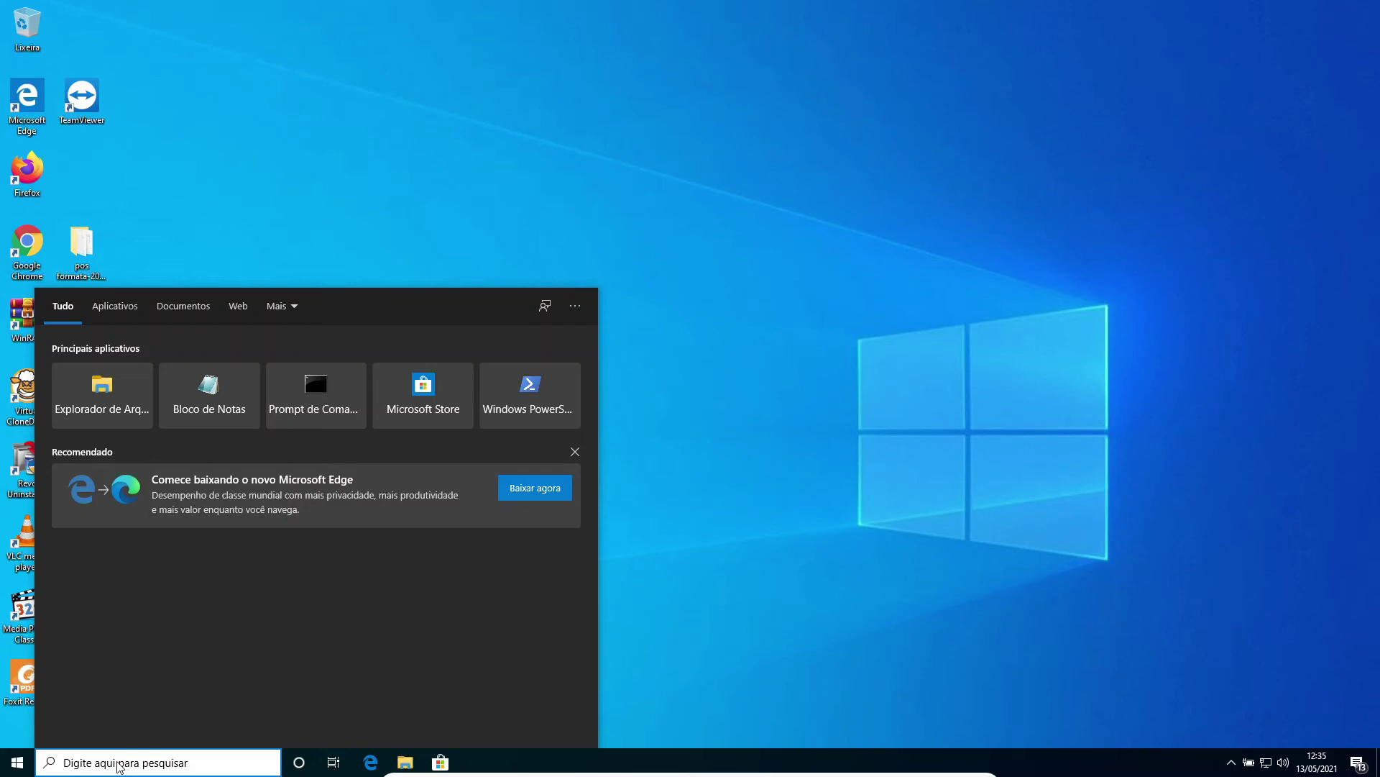
{"action": "type", "text": "con"}
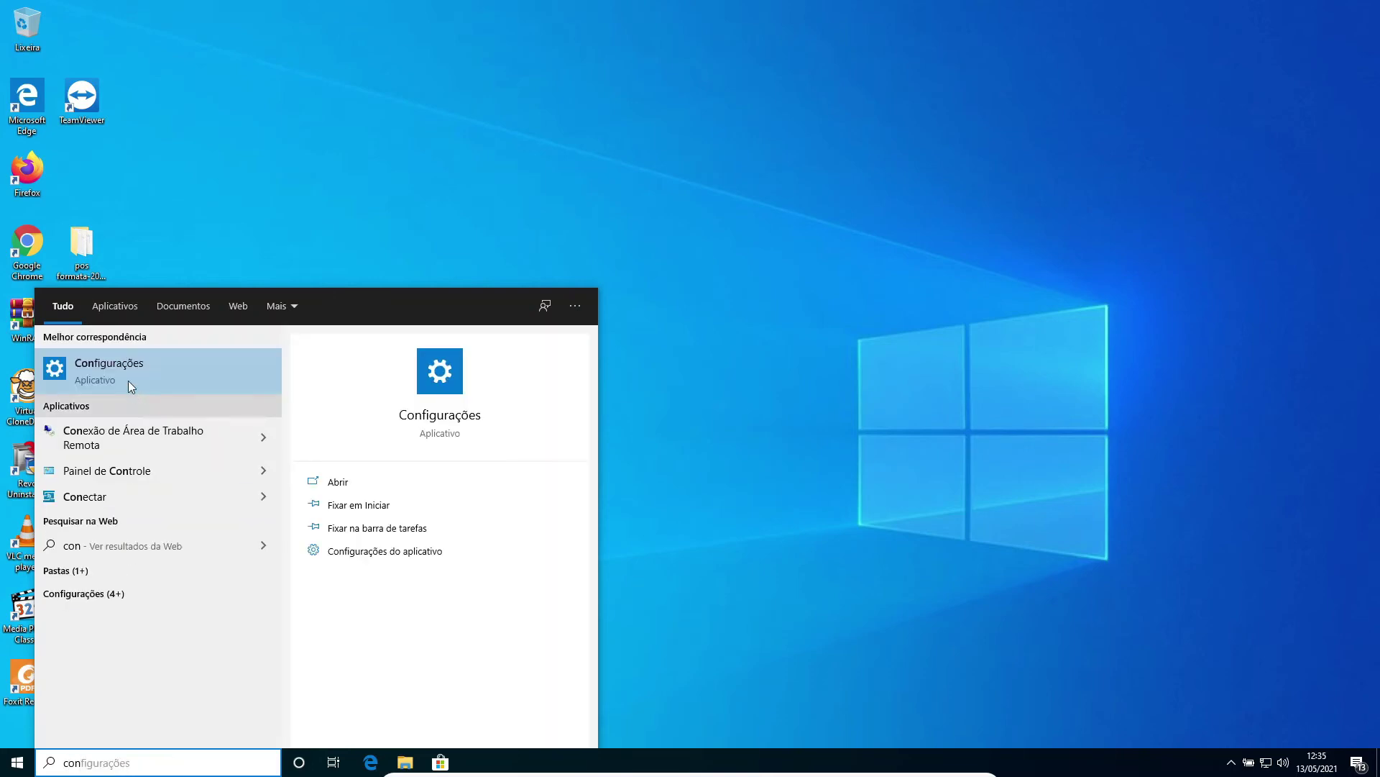
{"action": "left_click", "coordinate": [125, 369]}
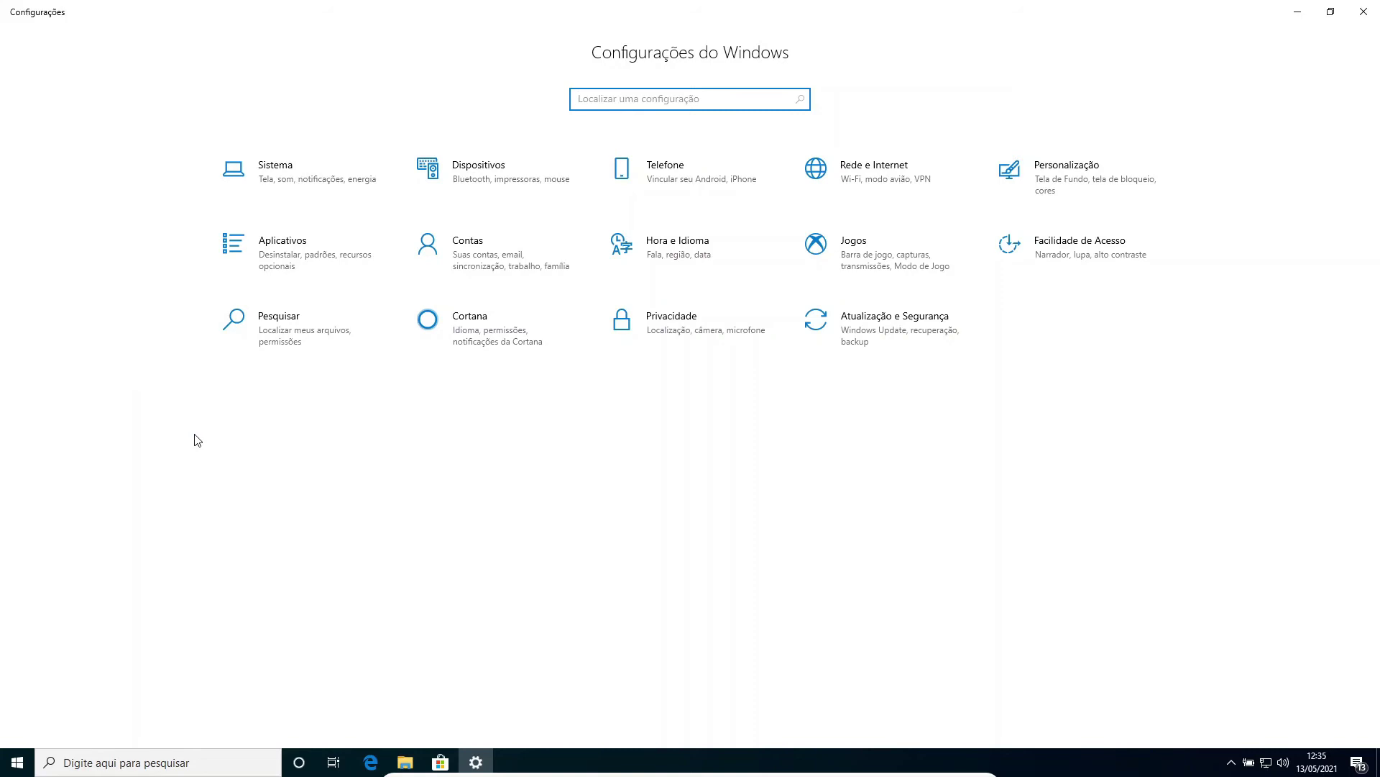
{"action": "left_click", "coordinate": [473, 181]}
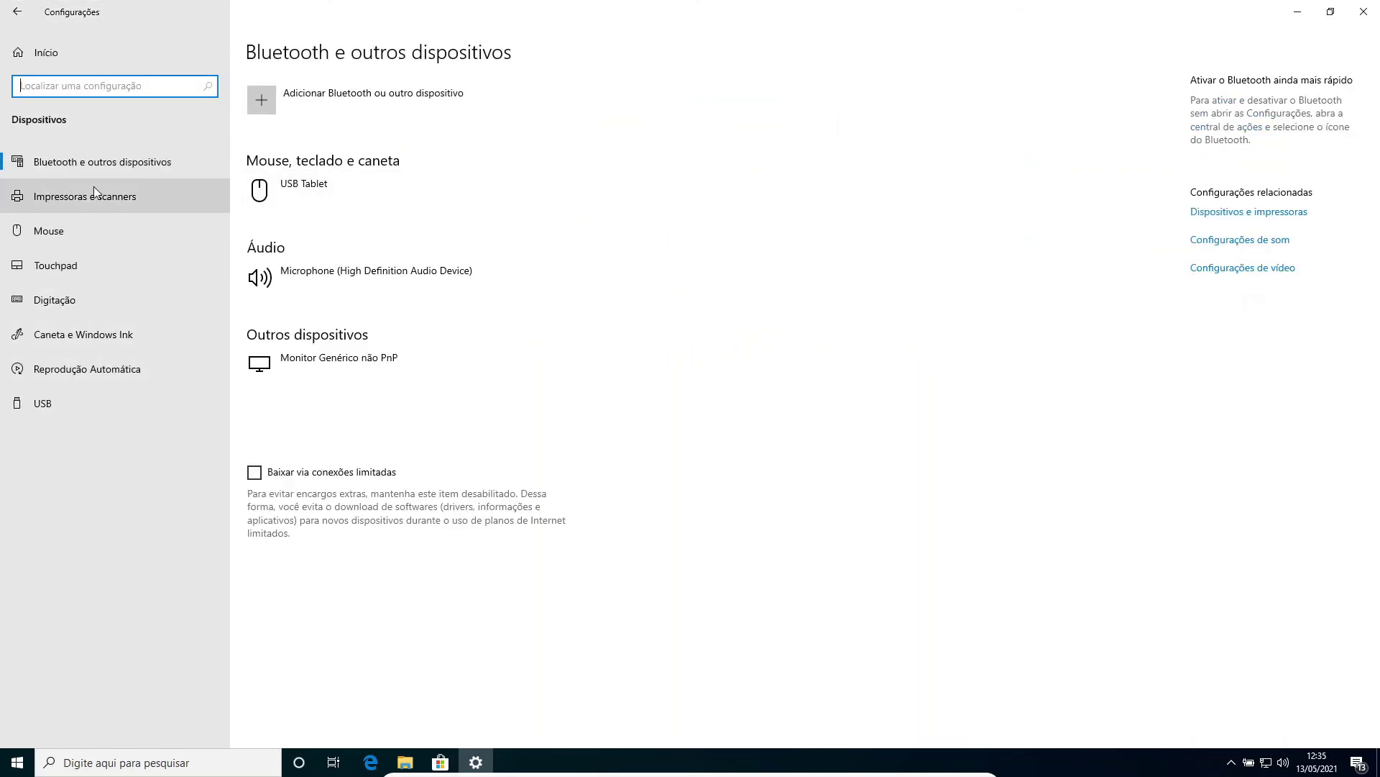
Open the Mouse settings and slightly increase the number of lines scrolled at a time
{"action": "left_click", "coordinate": [67, 235]}
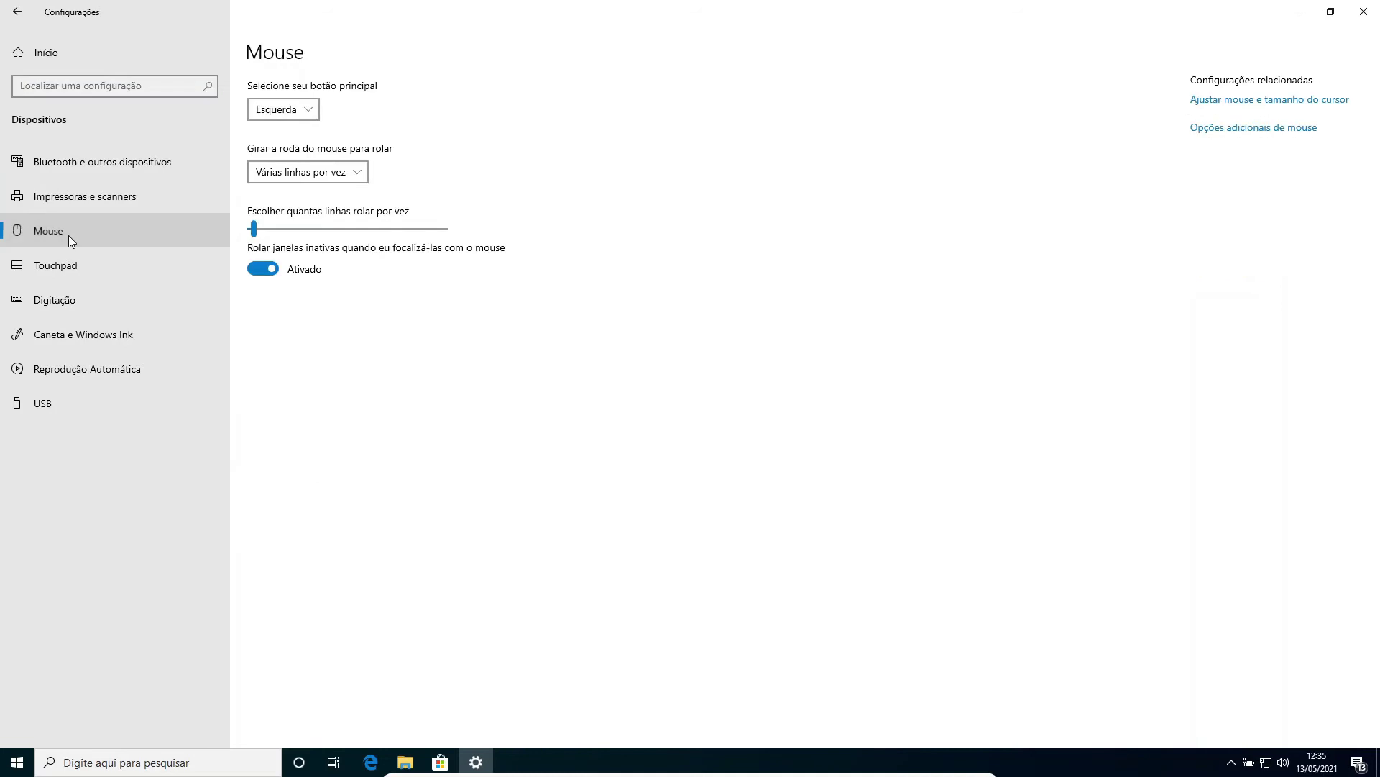
{"action": "left_click", "coordinate": [254, 230]}
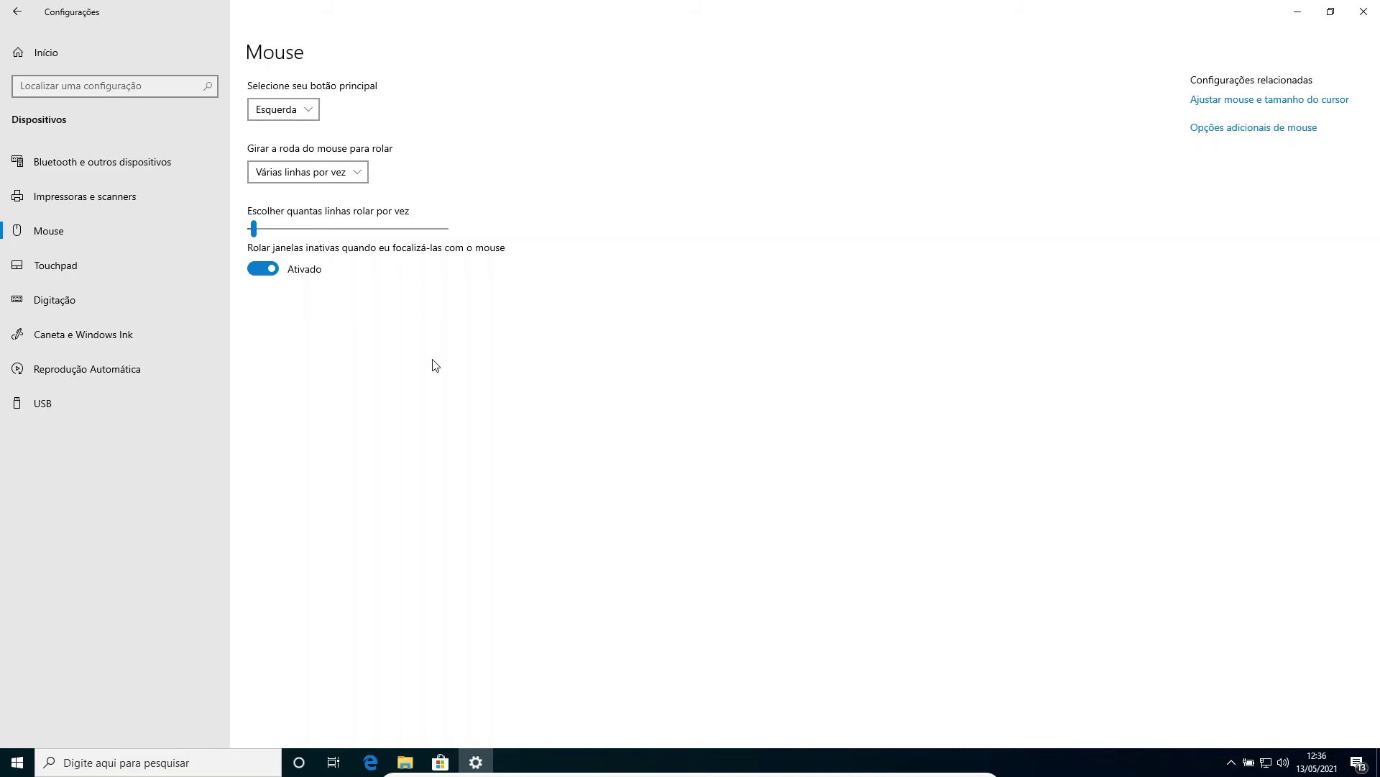
{"action": "left_click", "coordinate": [255, 230]}
{"action": "left_click_drag", "start_coordinate": [256, 230], "coordinate": [263, 231]}
{"action": "left_click_drag", "start_coordinate": [262, 232], "coordinate": [256, 231]}
{"action": "left_click_drag", "start_coordinate": [256, 232], "coordinate": [266, 237]}
{"action": "left_click_drag", "start_coordinate": [267, 237], "coordinate": [266, 237]}
Open Microsoft Store and snap it side by side with the Configurações window, each filling half of the screen
{"action": "key", "text": "super+Left"}
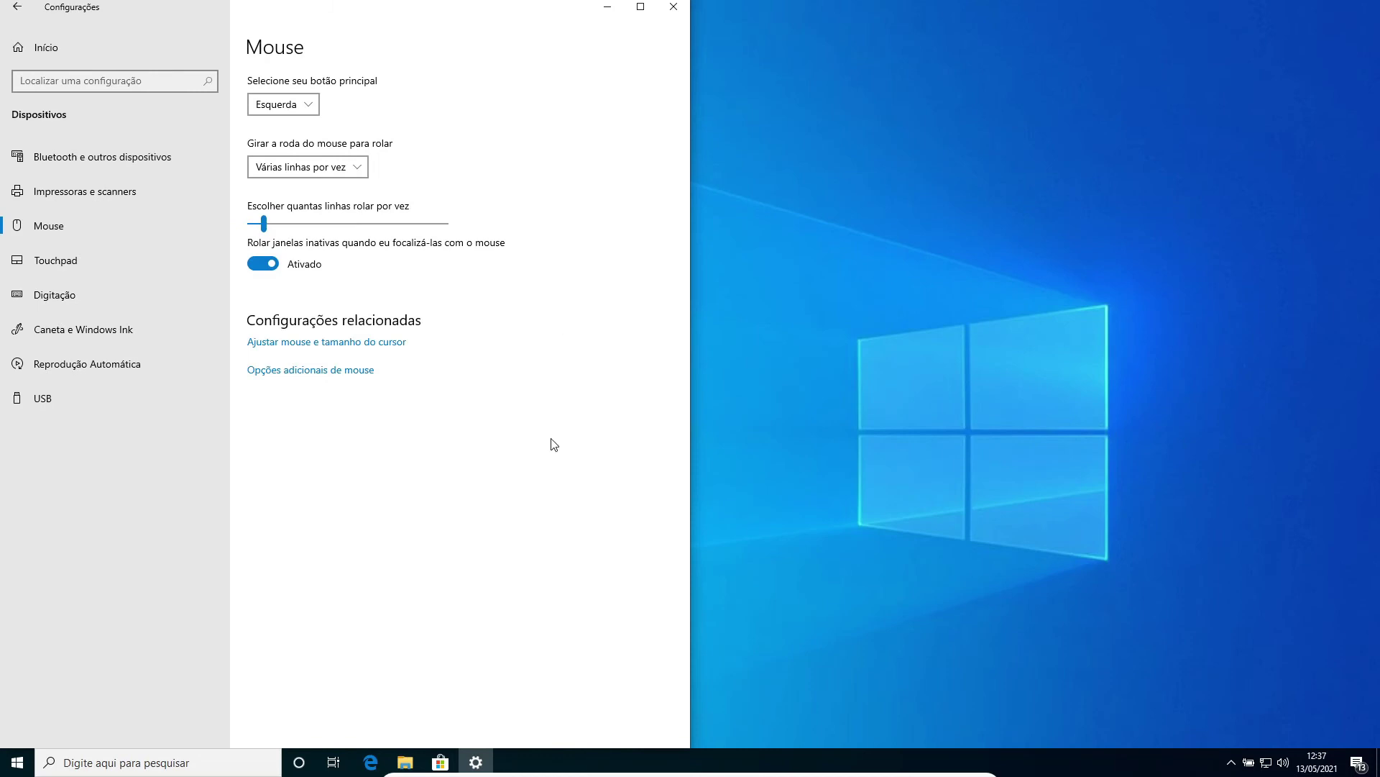
{"action": "left_click", "coordinate": [441, 763]}
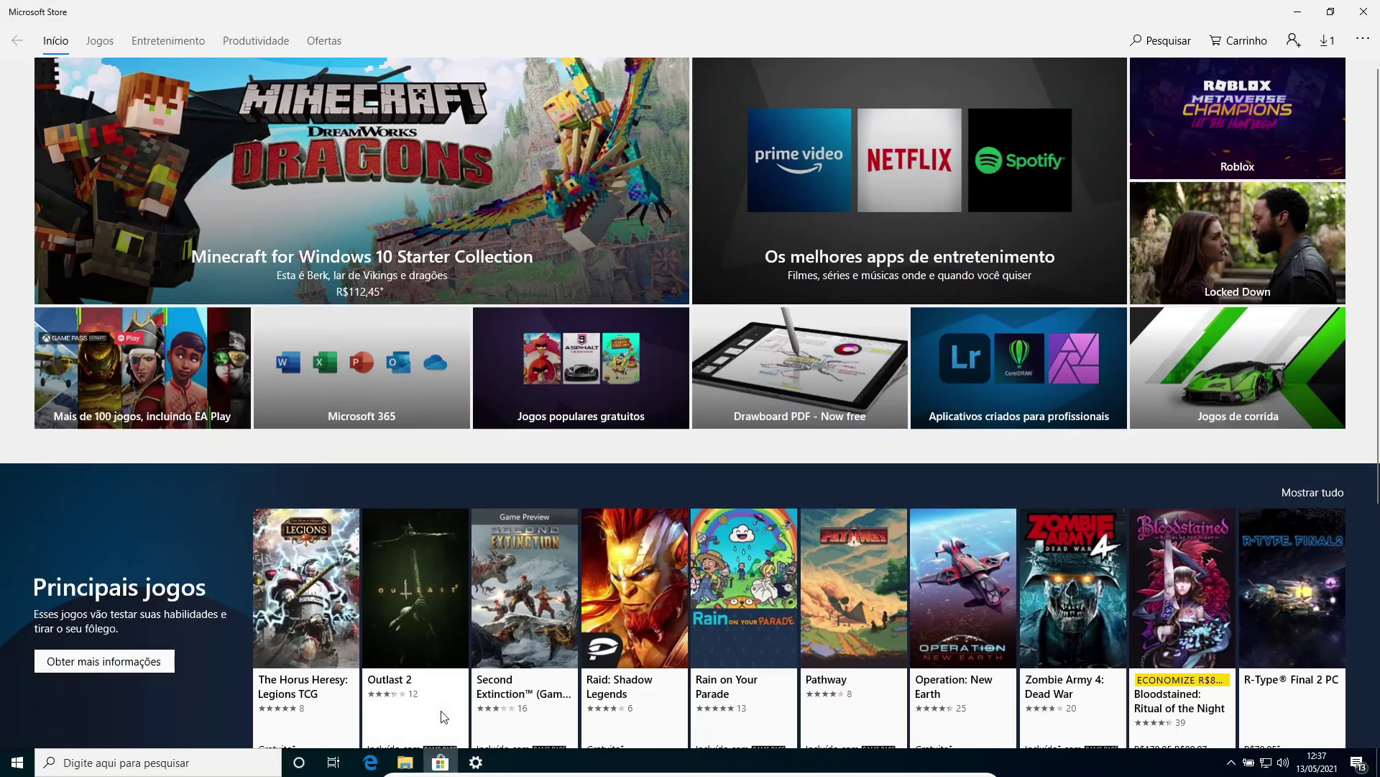
{"action": "key", "text": "super+Right"}
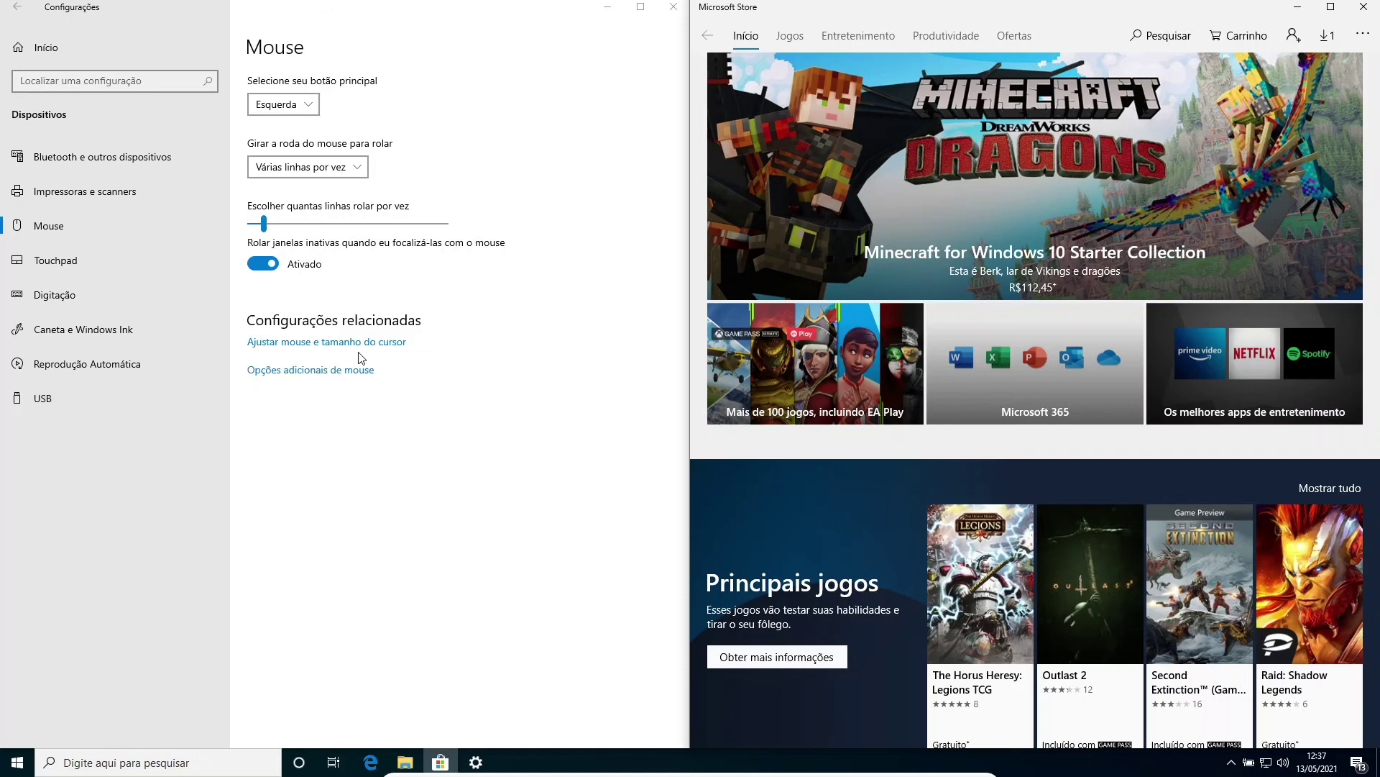
Scroll the Microsoft Store home page up and down repeatedly to test the mouse wheel's scrolling speed
{"action": "scroll", "coordinate": [878, 388], "scroll_direction": "down", "scroll_amount": 3}
{"action": "scroll", "coordinate": [877, 388], "scroll_direction": "down", "scroll_amount": 6}
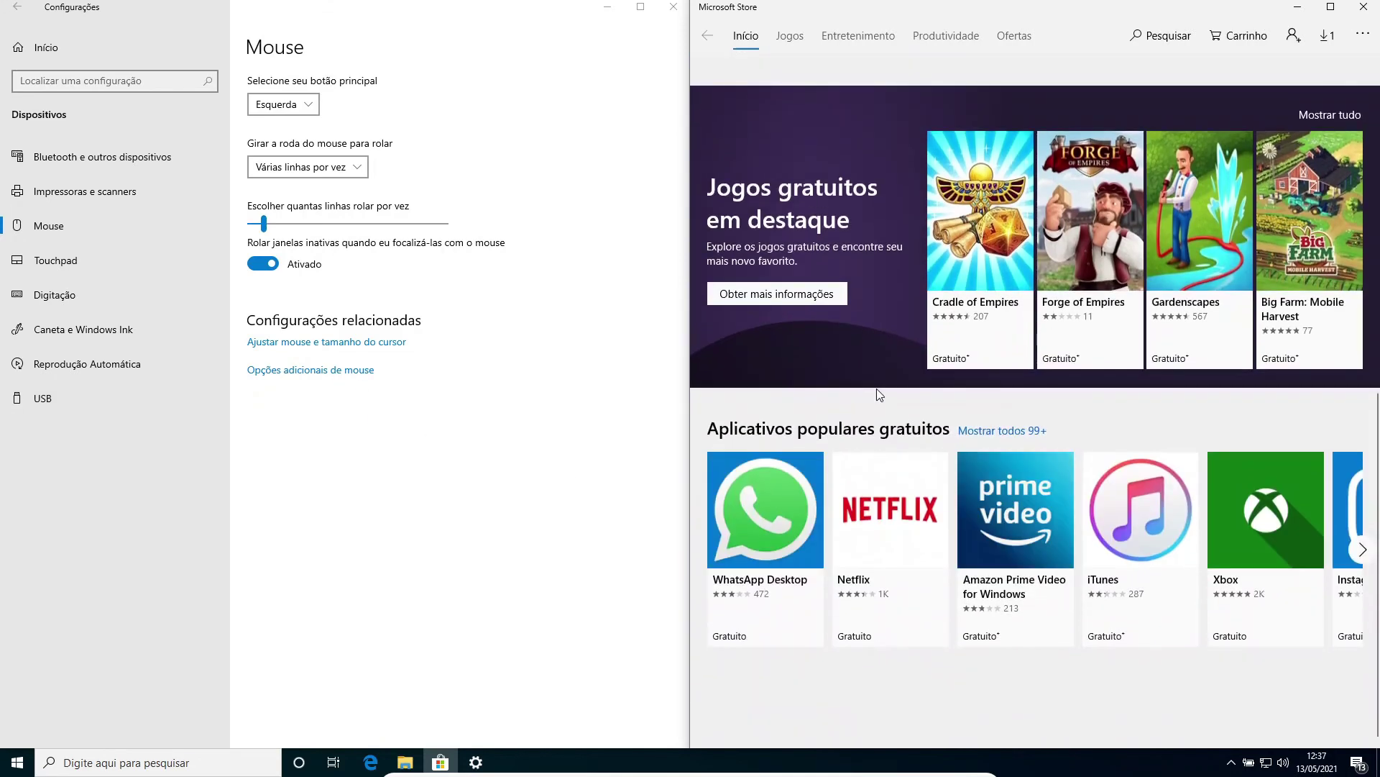
{"action": "scroll", "coordinate": [877, 388], "scroll_direction": "up", "scroll_amount": 9}
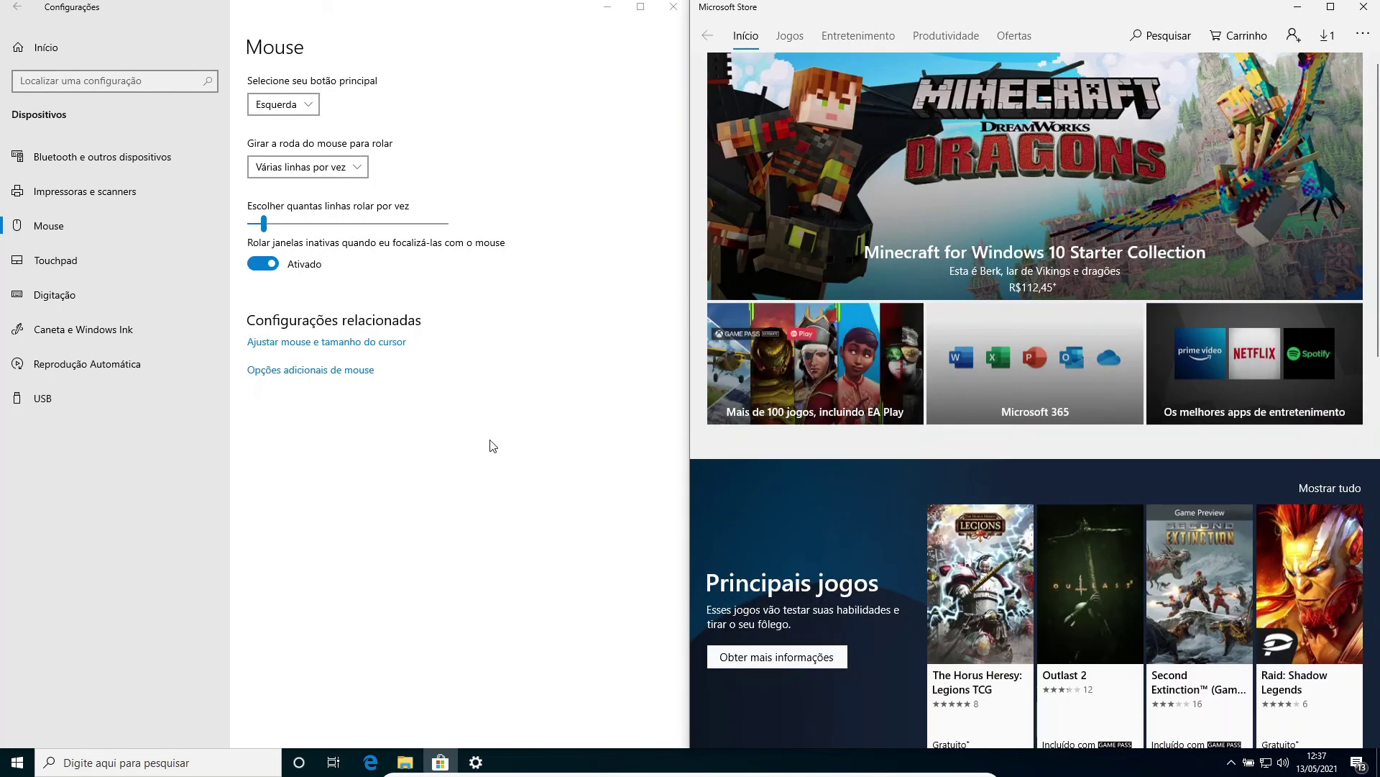
{"action": "scroll", "coordinate": [778, 424], "scroll_direction": "down", "scroll_amount": 5}
{"action": "scroll", "coordinate": [777, 424], "scroll_direction": "down", "scroll_amount": 9}
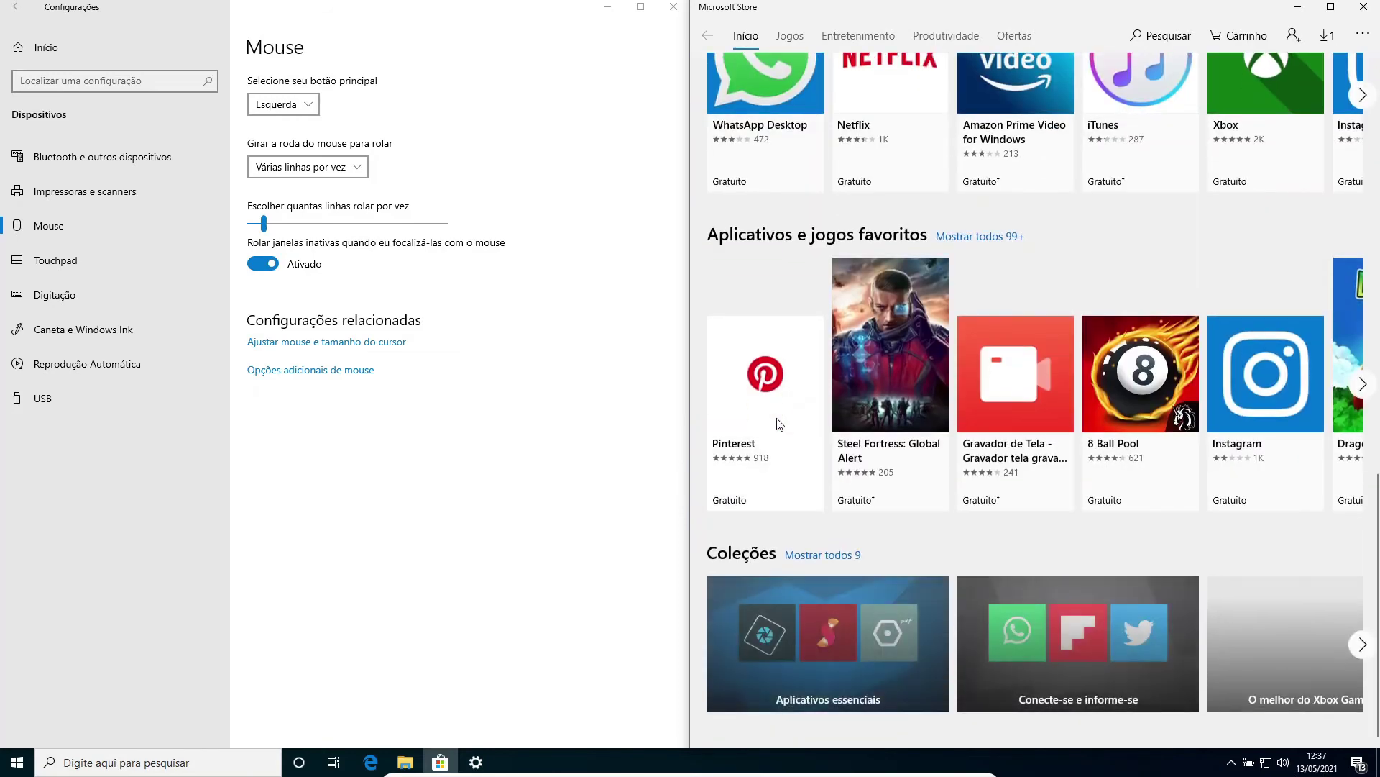
{"action": "scroll", "coordinate": [776, 424], "scroll_direction": "up", "scroll_amount": 14}
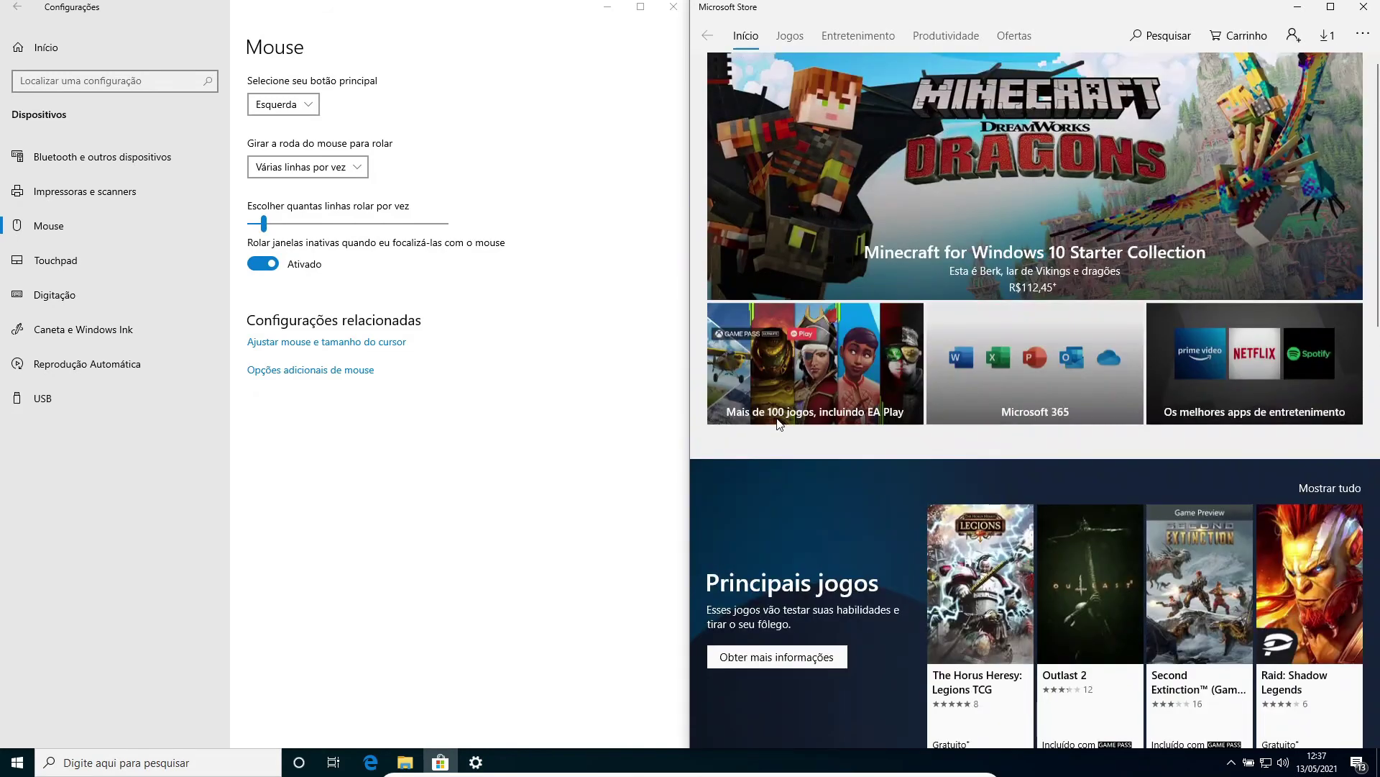
{"action": "scroll", "coordinate": [776, 424], "scroll_direction": "down", "scroll_amount": 7}
{"action": "scroll", "coordinate": [776, 423], "scroll_direction": "up", "scroll_amount": 7}
{"action": "scroll", "coordinate": [835, 429], "scroll_direction": "down", "scroll_amount": 7}
{"action": "scroll", "coordinate": [836, 428], "scroll_direction": "up", "scroll_amount": 7}
{"action": "scroll", "coordinate": [835, 428], "scroll_direction": "down", "scroll_amount": 7}
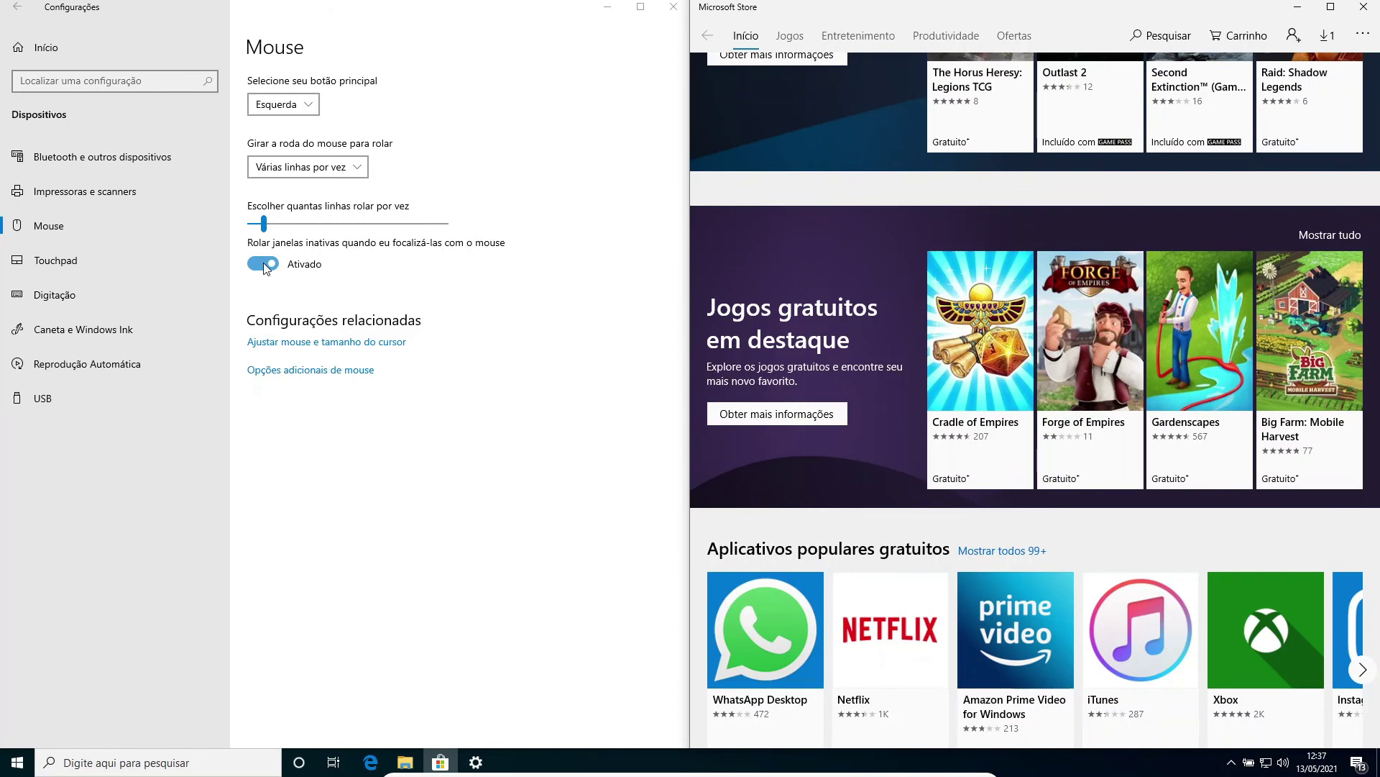
In the Digitação settings, enable hardware keyboard text suggestions and automatic word correction, plus multilingual text suggestions
{"action": "left_click", "coordinate": [58, 295]}
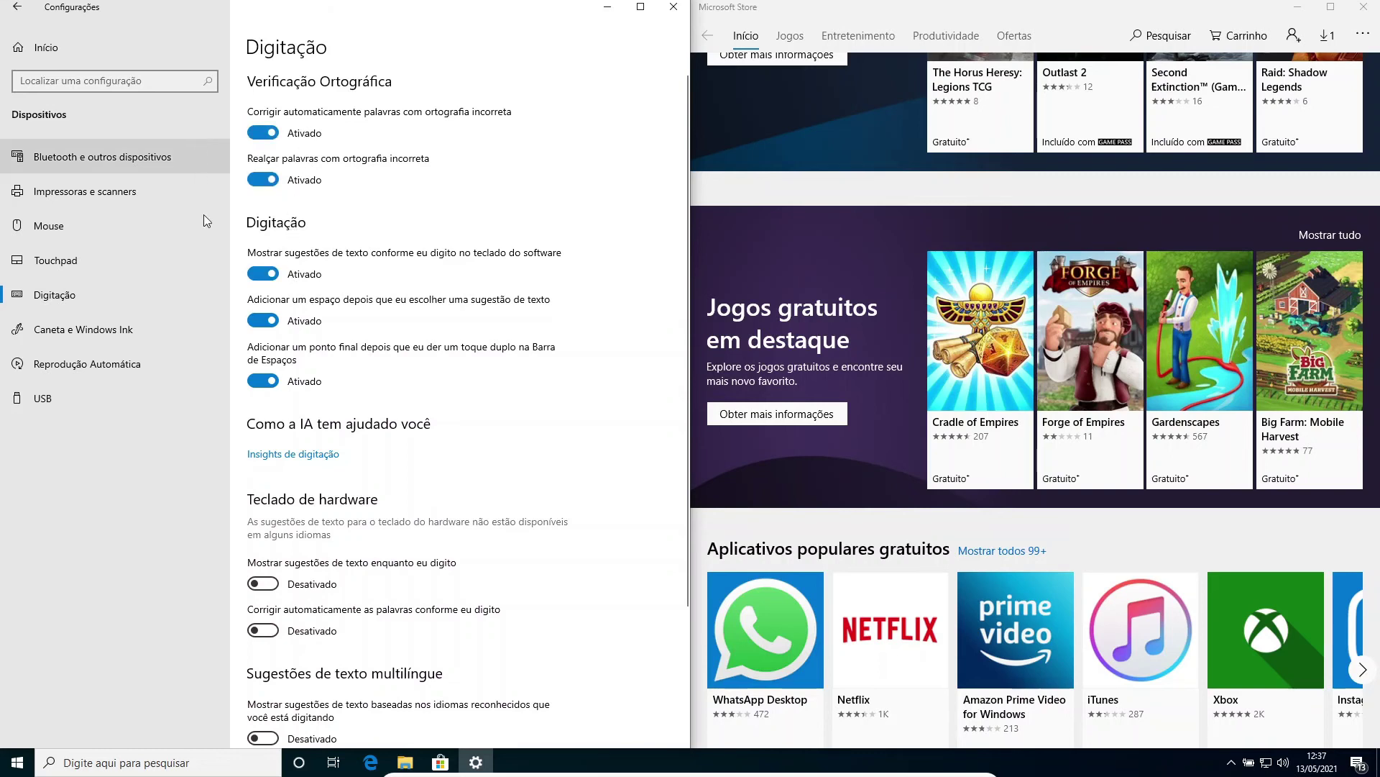
{"action": "left_click", "coordinate": [264, 584]}
{"action": "left_click", "coordinate": [264, 630]}
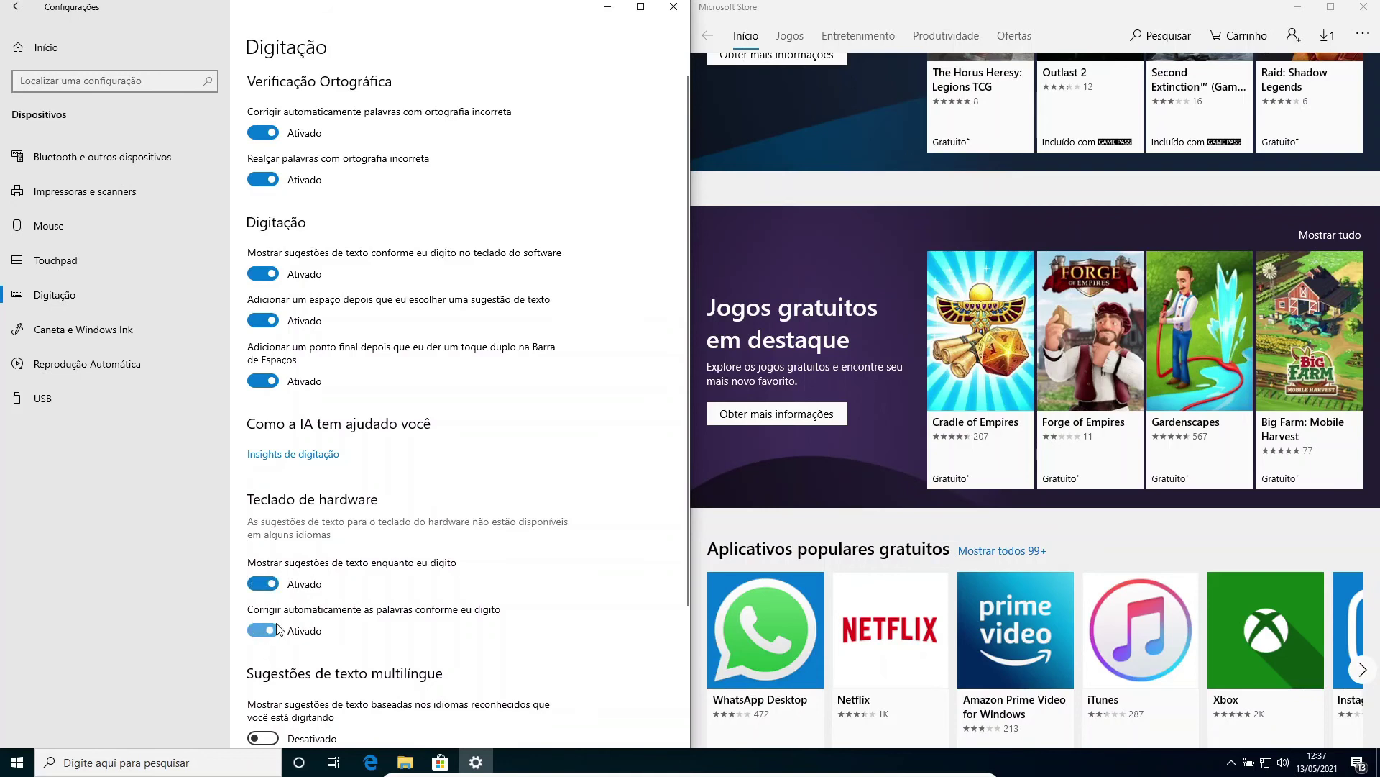
{"action": "scroll", "coordinate": [321, 562], "scroll_direction": "down", "scroll_amount": 3}
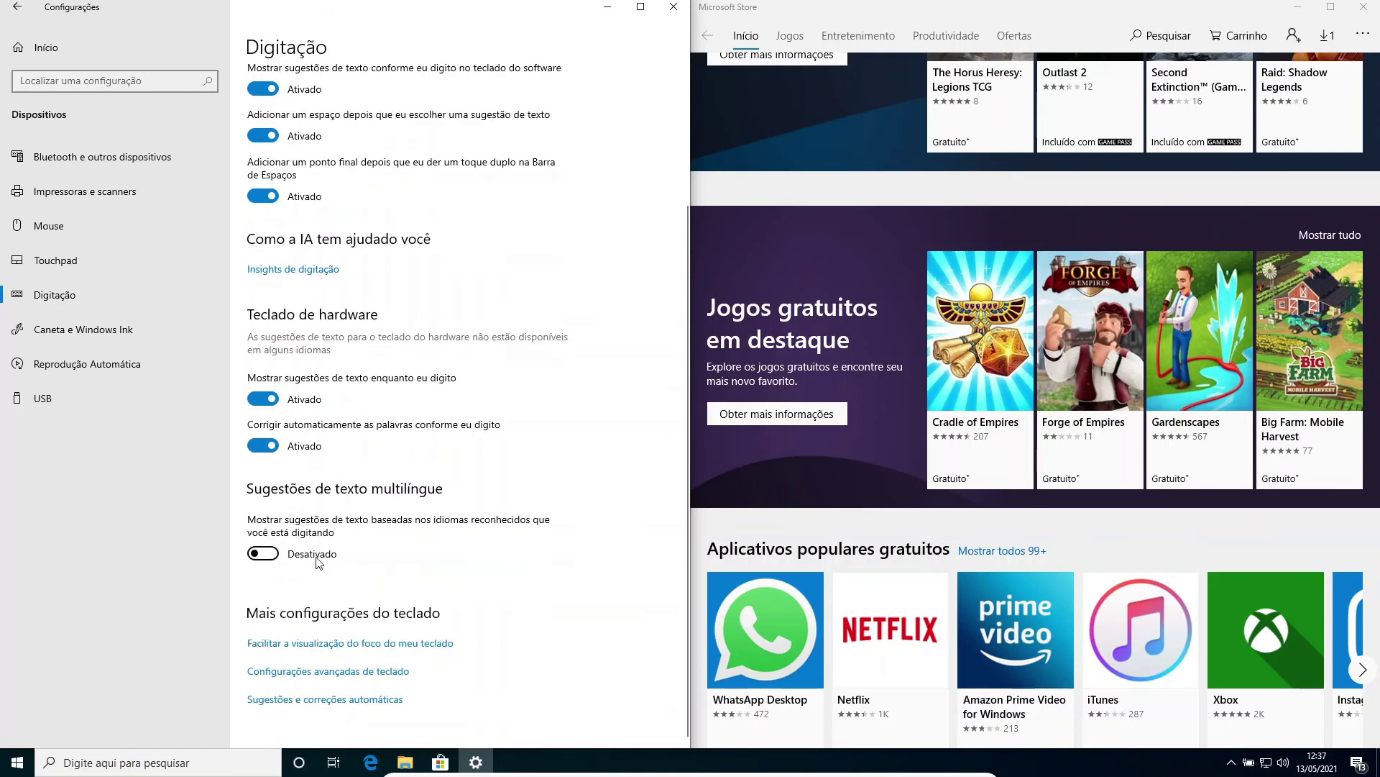
{"action": "left_click", "coordinate": [275, 555]}
{"action": "scroll", "coordinate": [342, 518], "scroll_direction": "up", "scroll_amount": 3}
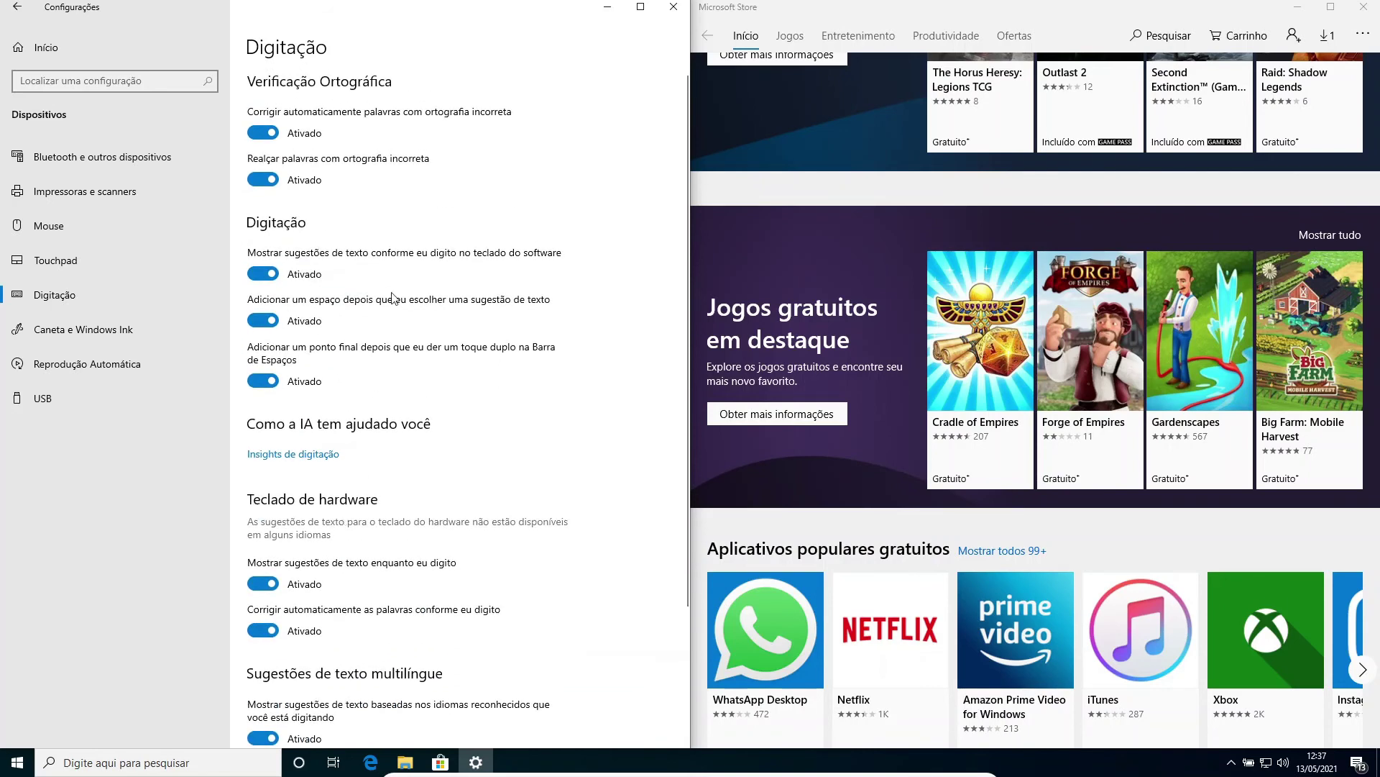
Open Bloco de Notas and place its window over Microsoft Store, clear of the Configurações window
{"action": "left_click", "coordinate": [250, 767]}
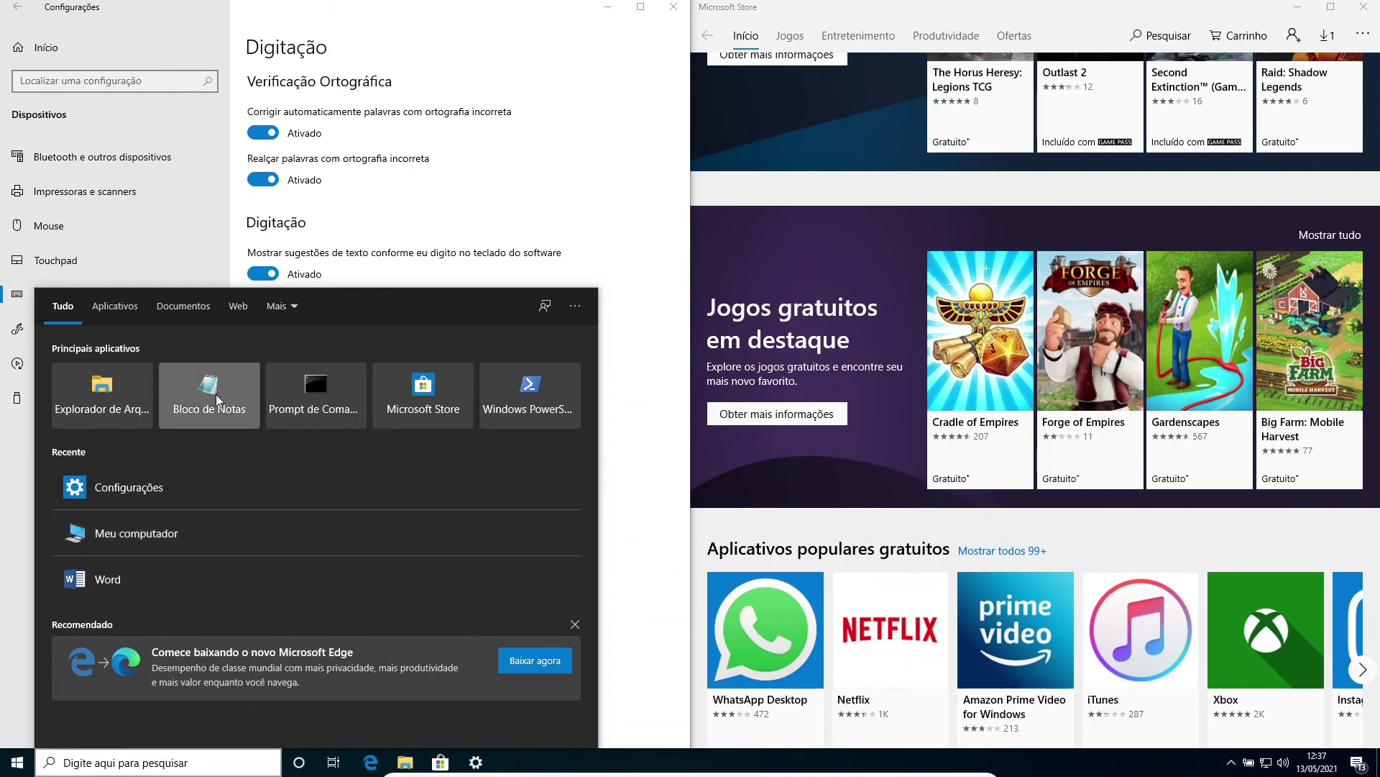
{"action": "left_click", "coordinate": [216, 394]}
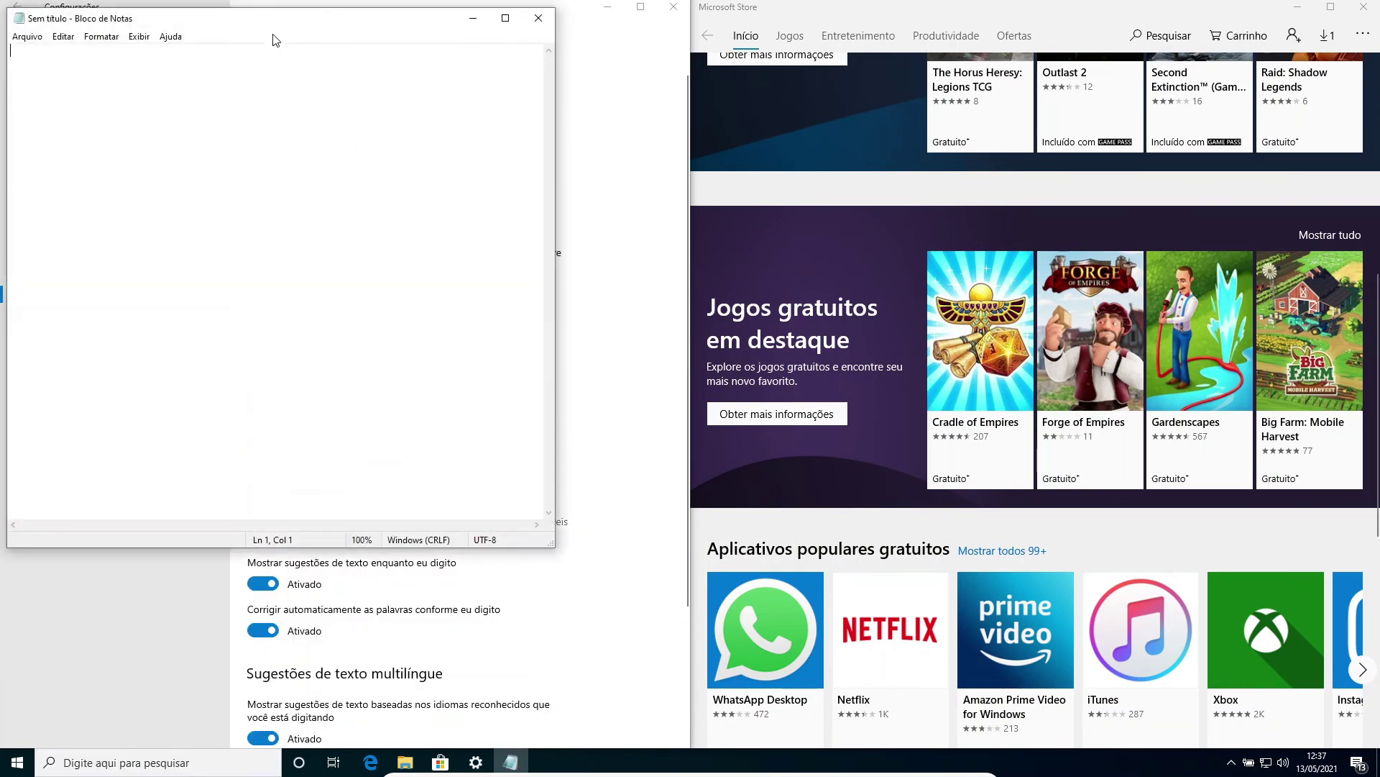
{"action": "left_click_drag", "start_coordinate": [272, 24], "coordinate": [933, 138]}
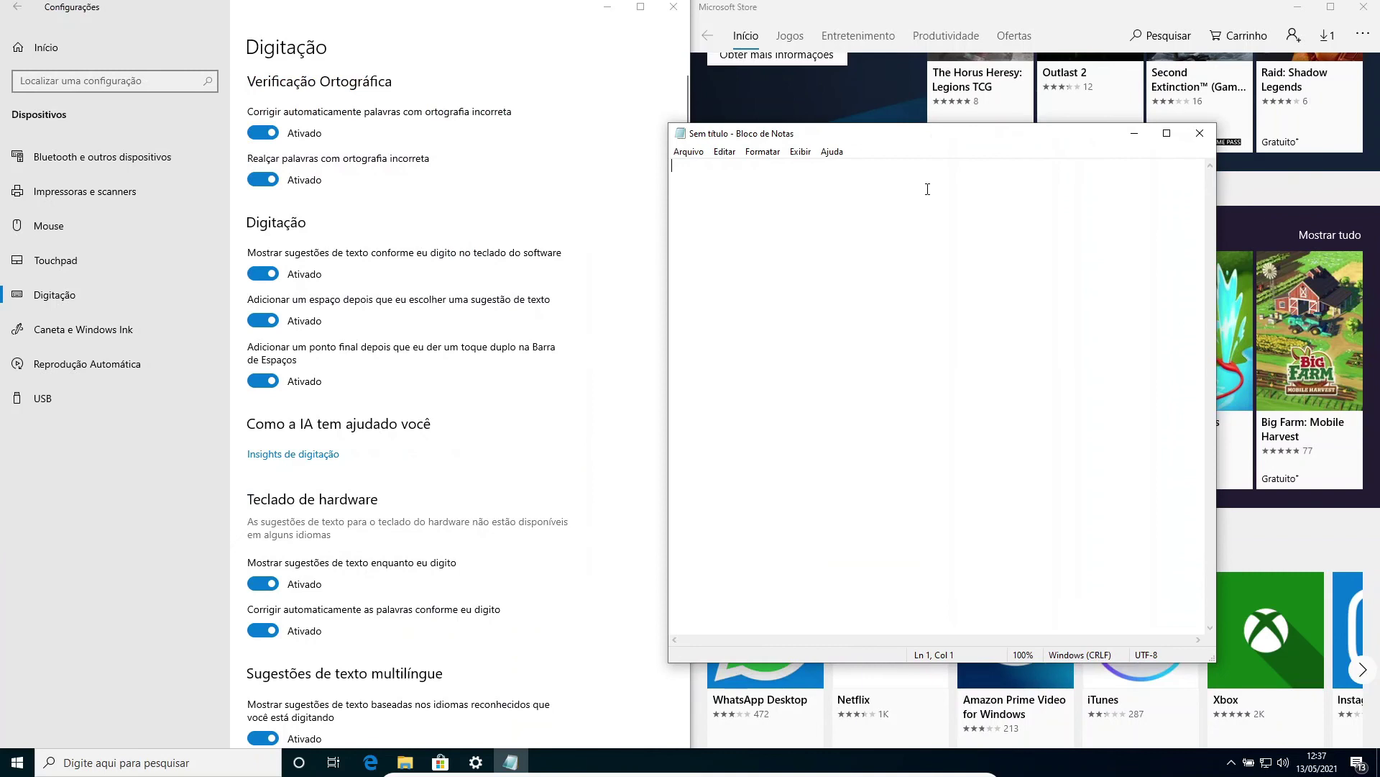
Test the text suggestions in Bloco de Notas by writing "bom" and accepting suggestions to form "bom dia a noite" with the cityscape emoji
{"action": "type", "text": "d"}
{"action": "key", "text": "BackSpace"}
{"action": "type", "text": "d"}
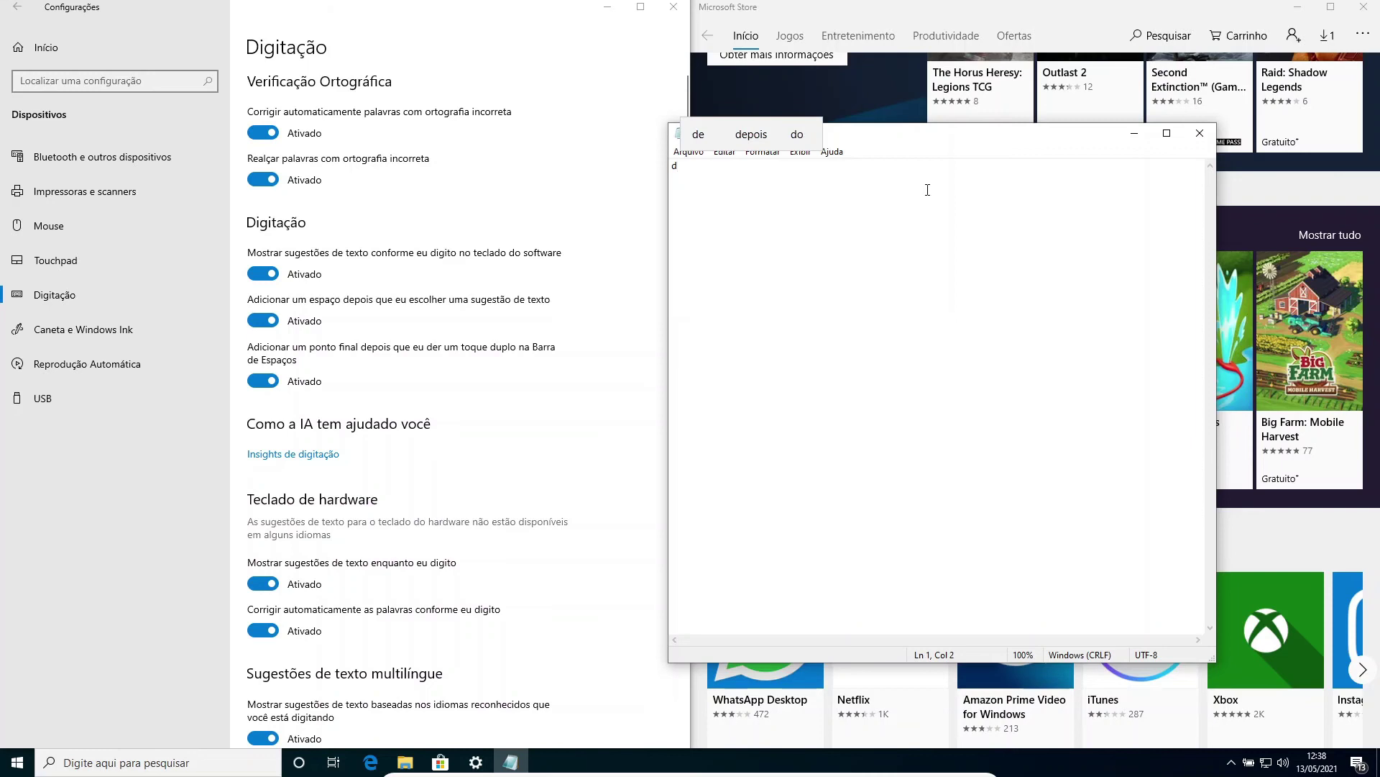
{"action": "key", "text": "BackSpace"}
{"action": "type", "text": "bom"}
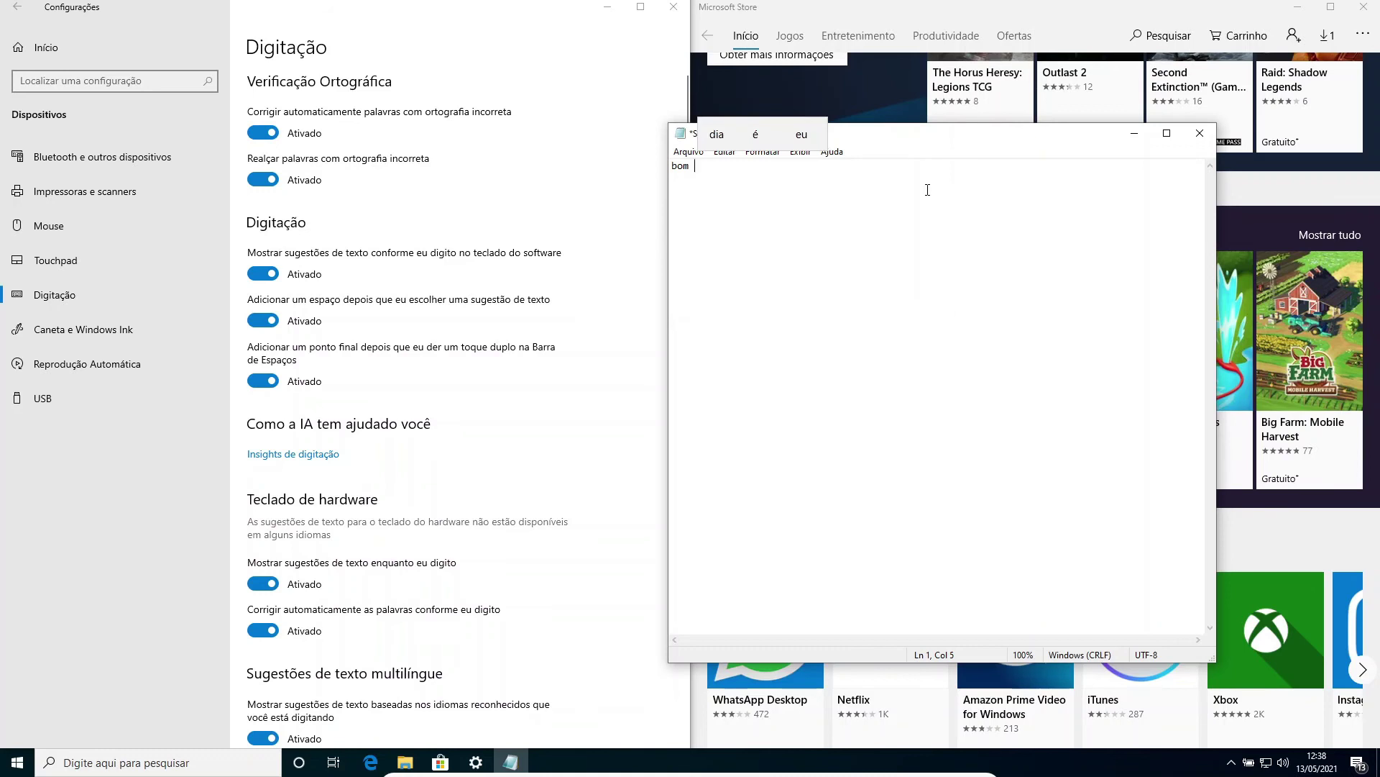
{"action": "left_click", "coordinate": [719, 138]}
{"action": "left_click", "coordinate": [735, 137]}
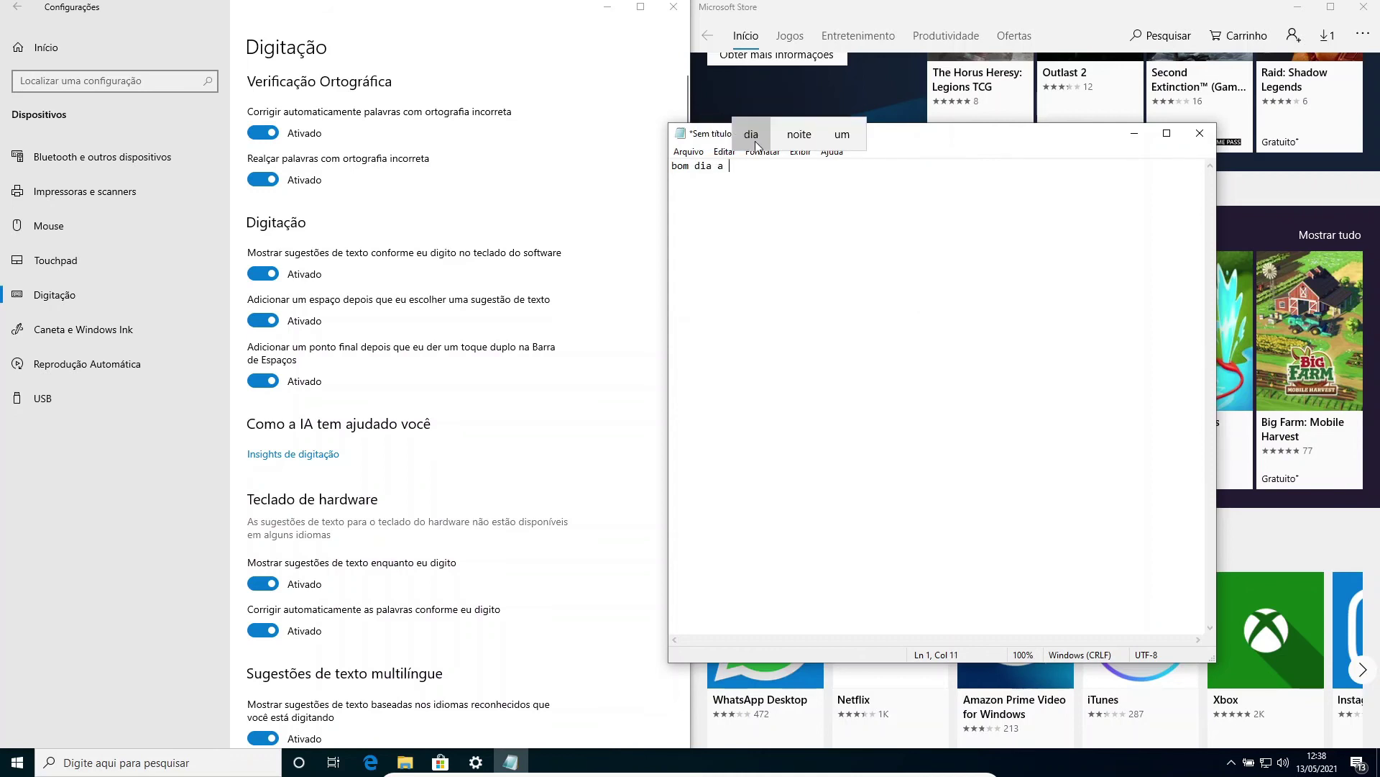
{"action": "left_click", "coordinate": [781, 144]}
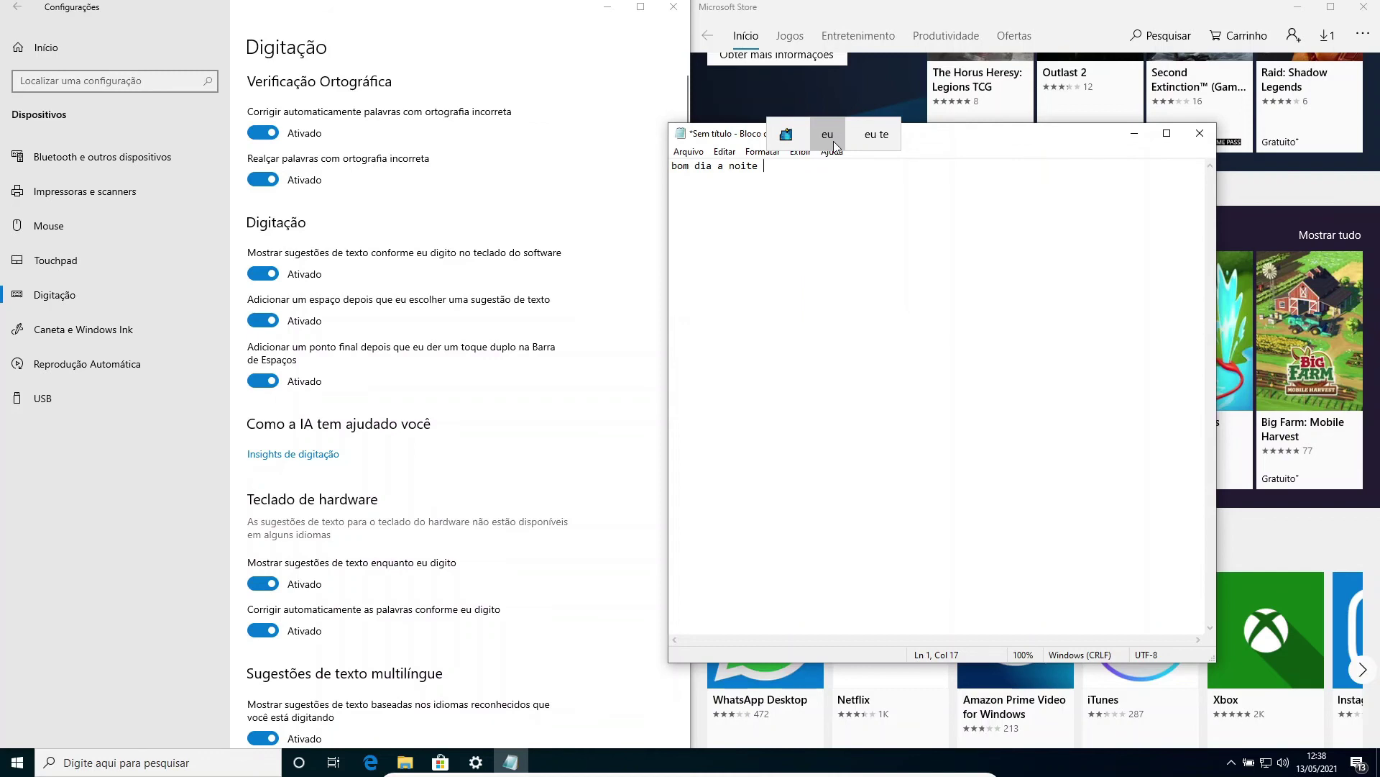
{"action": "left_click", "coordinate": [786, 135]}
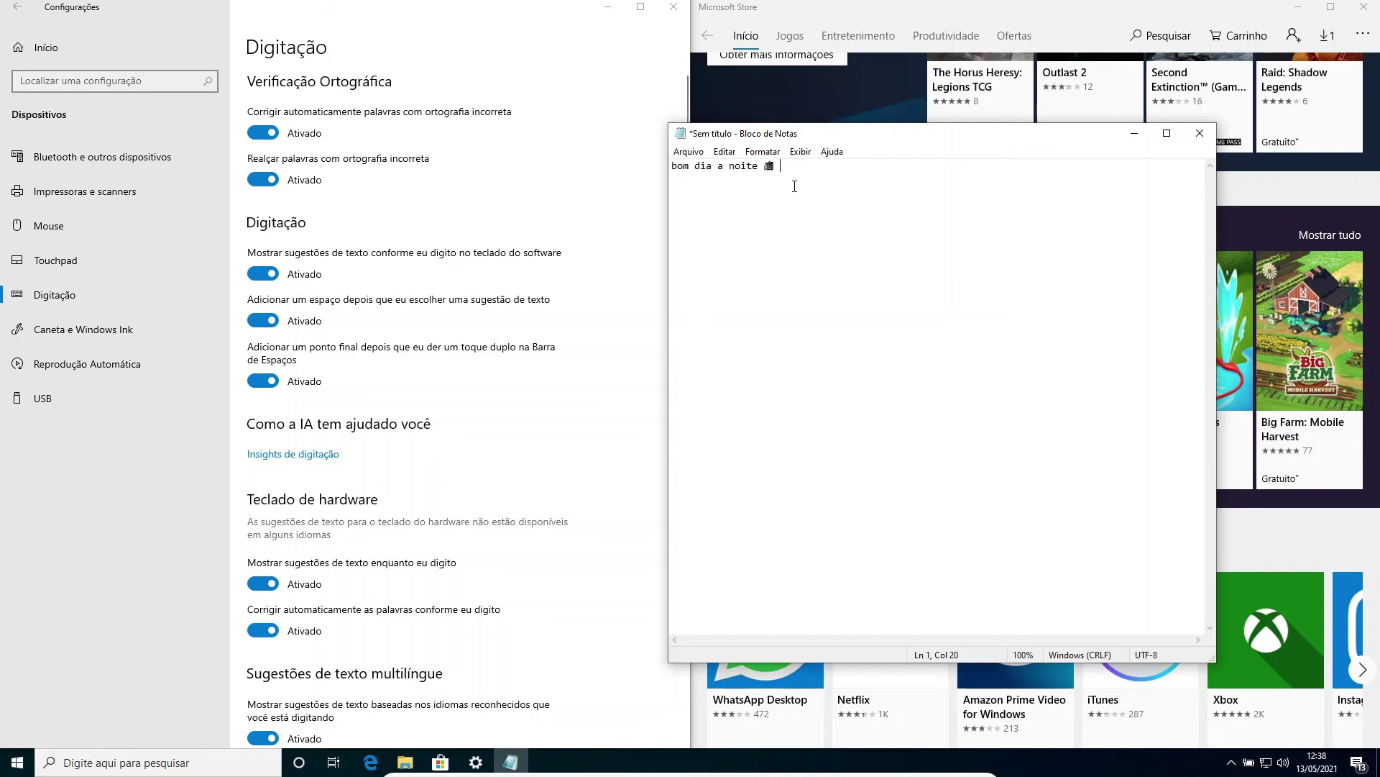
Continue the Bloco de Notas line with "gostaria de deixar saber", accepting the suggested words gostaria, deixar and saber
{"action": "type", "text": "gos"}
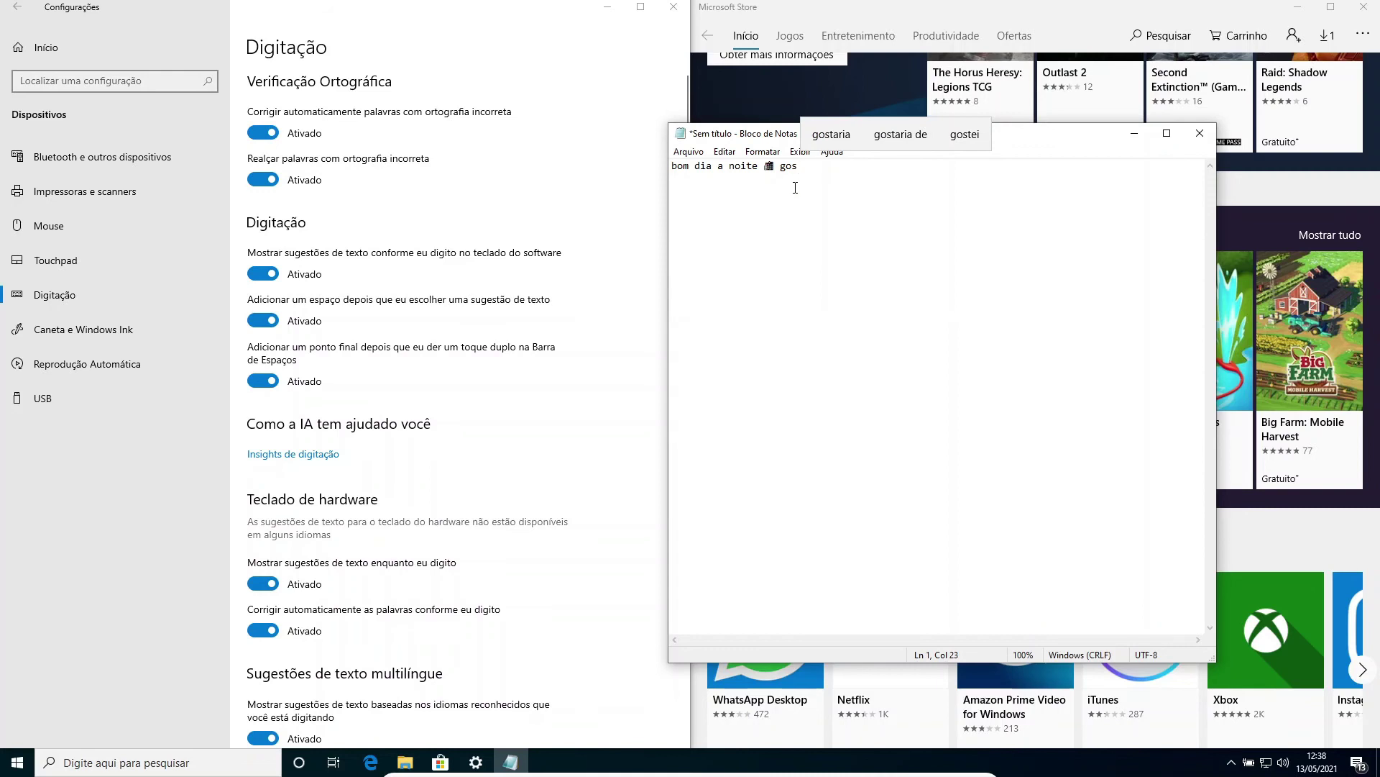
{"action": "left_click", "coordinate": [824, 136]}
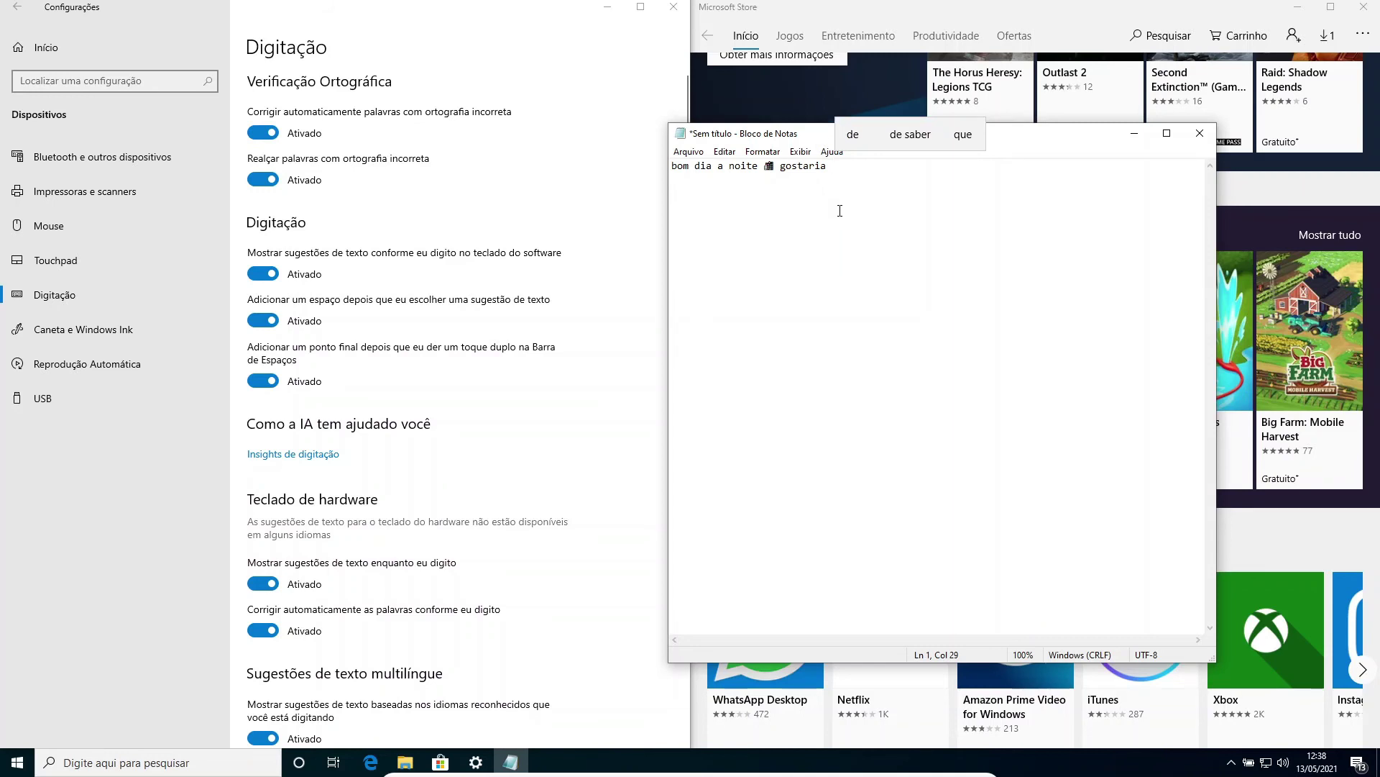
{"action": "type", "text": "de"}
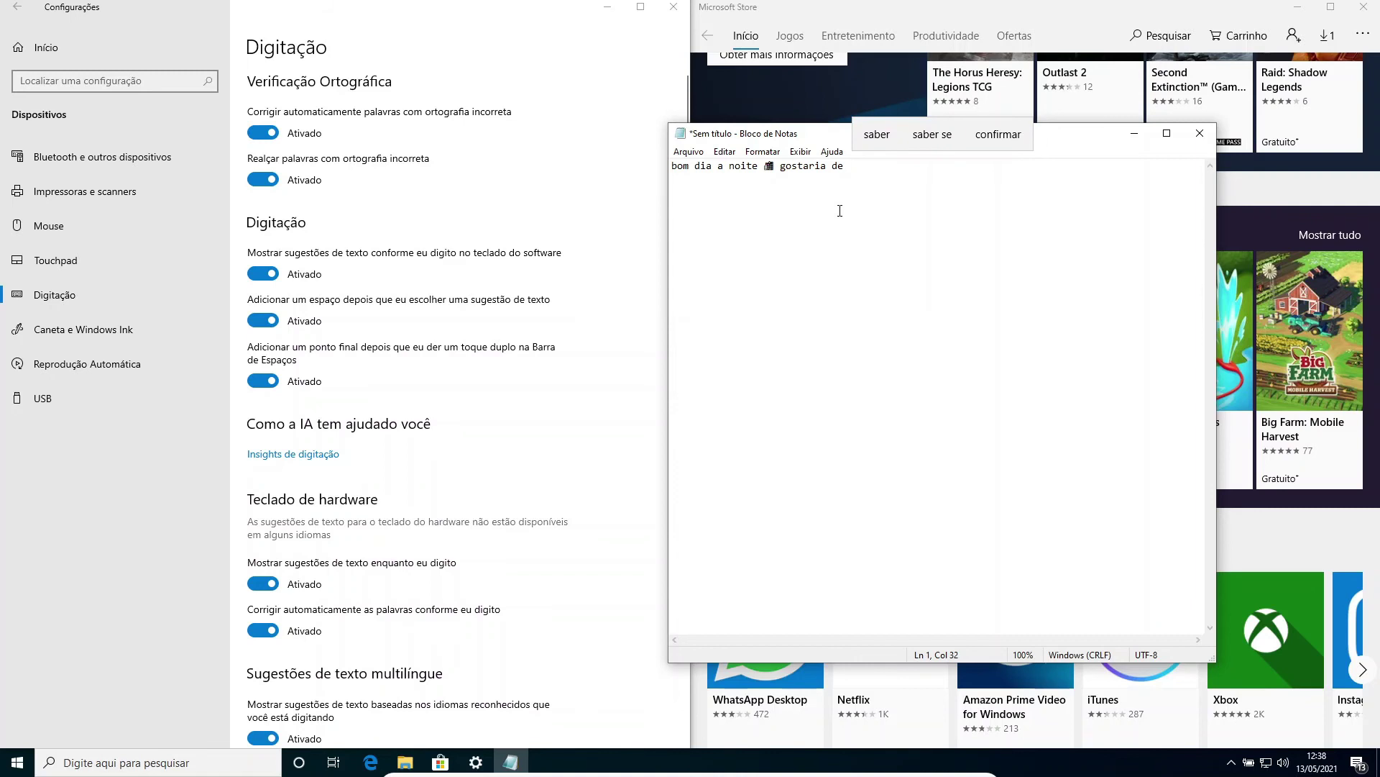
{"action": "key", "text": "Escape"}
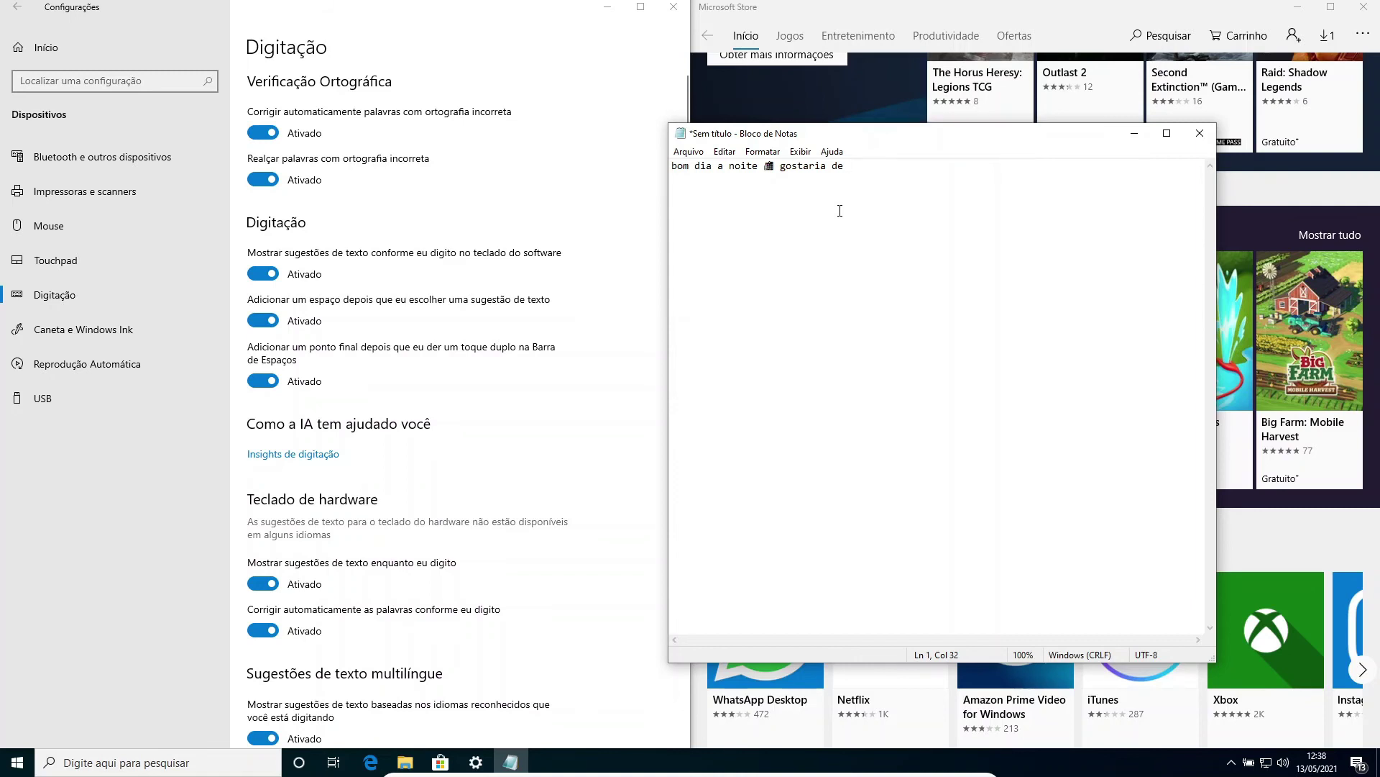
{"action": "type", "text": "d"}
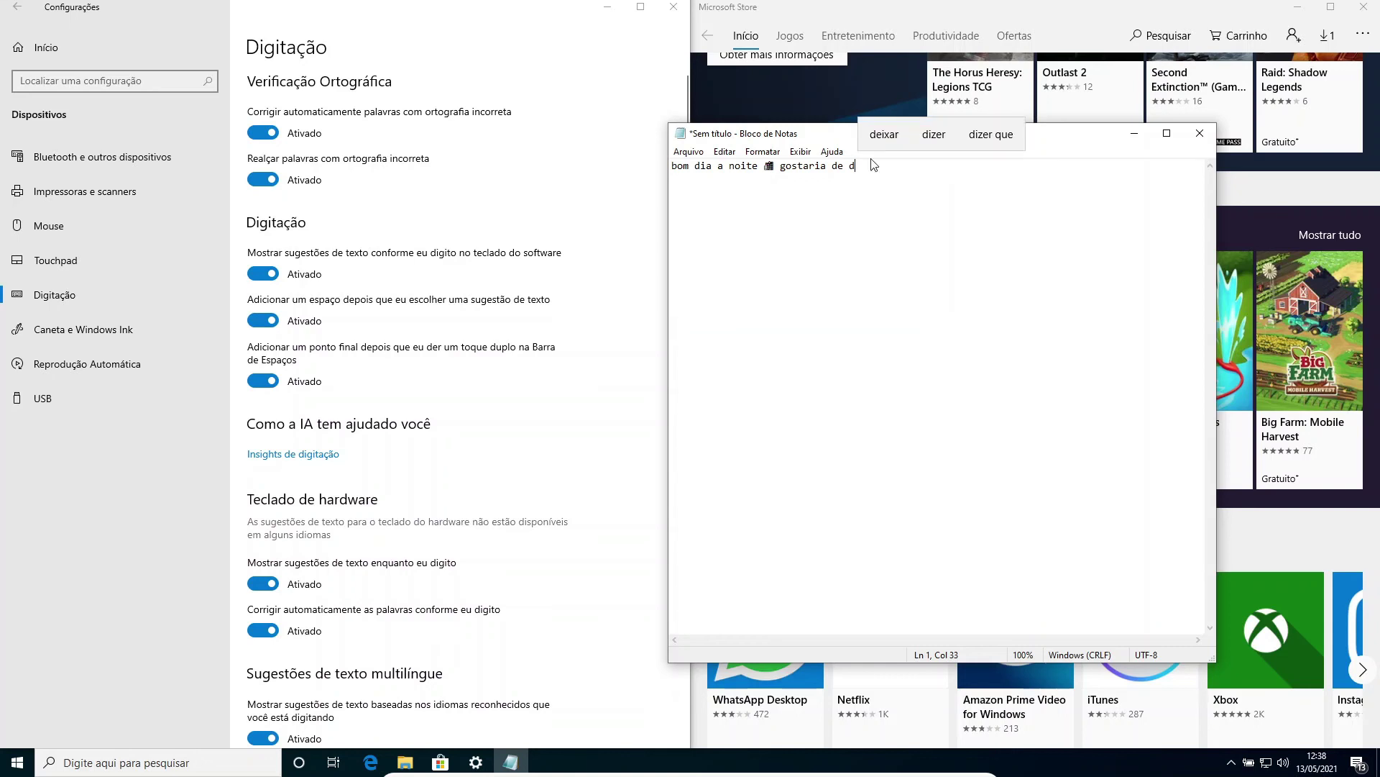
{"action": "left_click", "coordinate": [886, 133]}
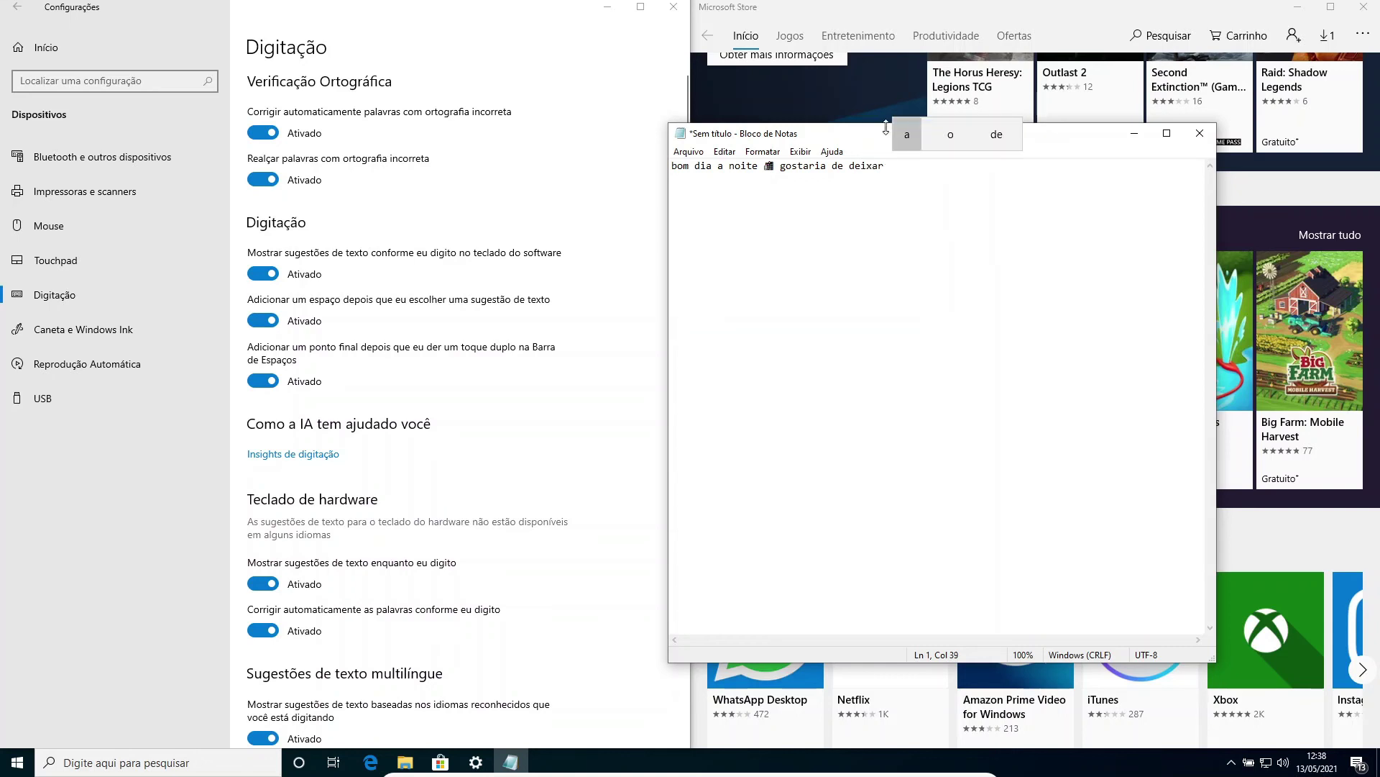
{"action": "type", "text": "sa"}
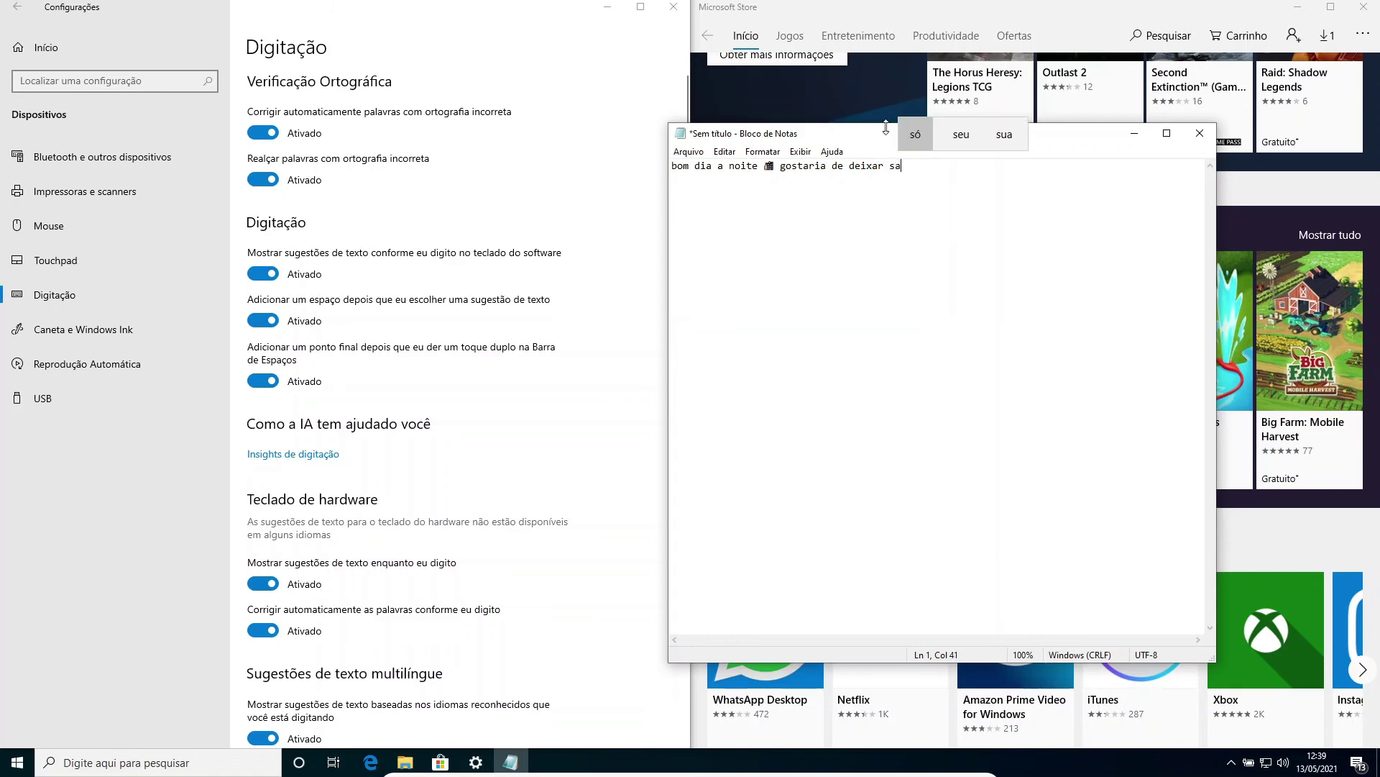
{"action": "type", "text": "b"}
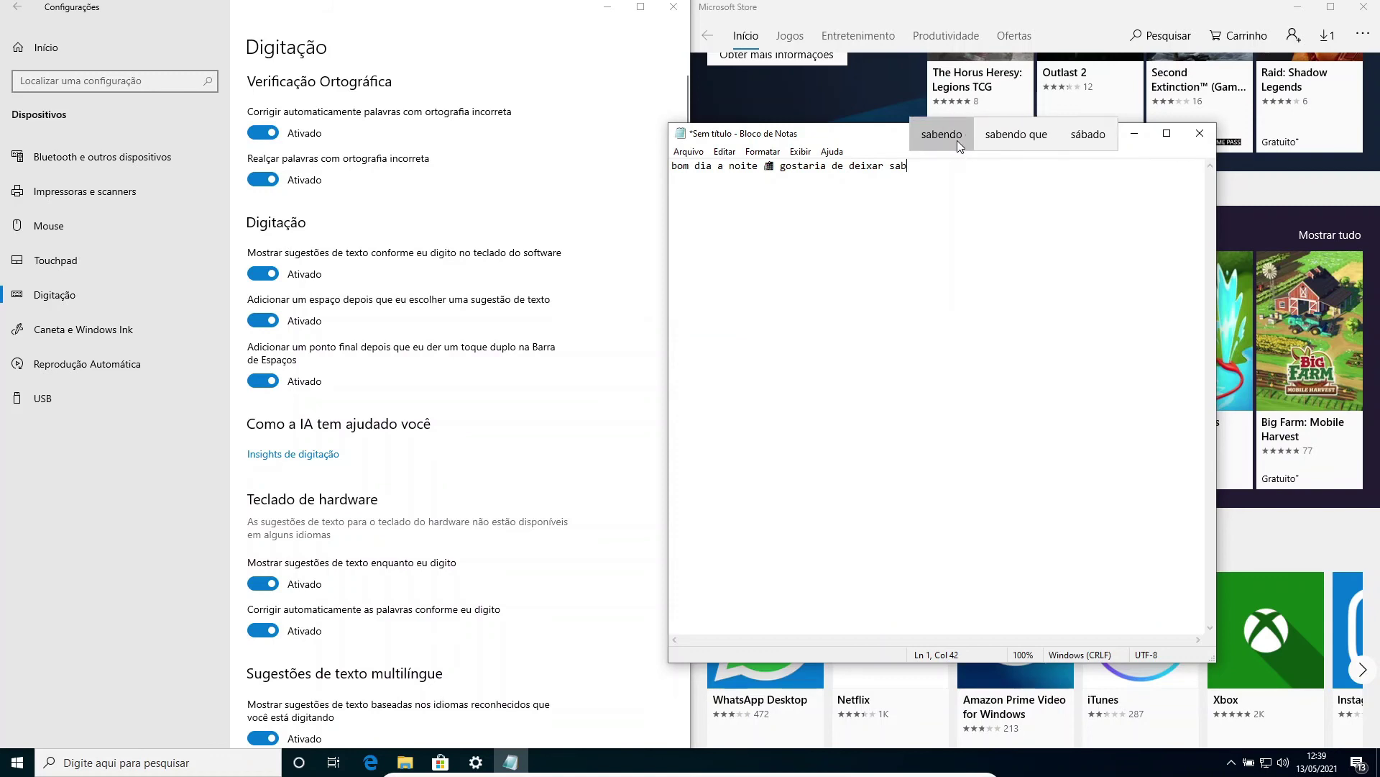
{"action": "type", "text": "e"}
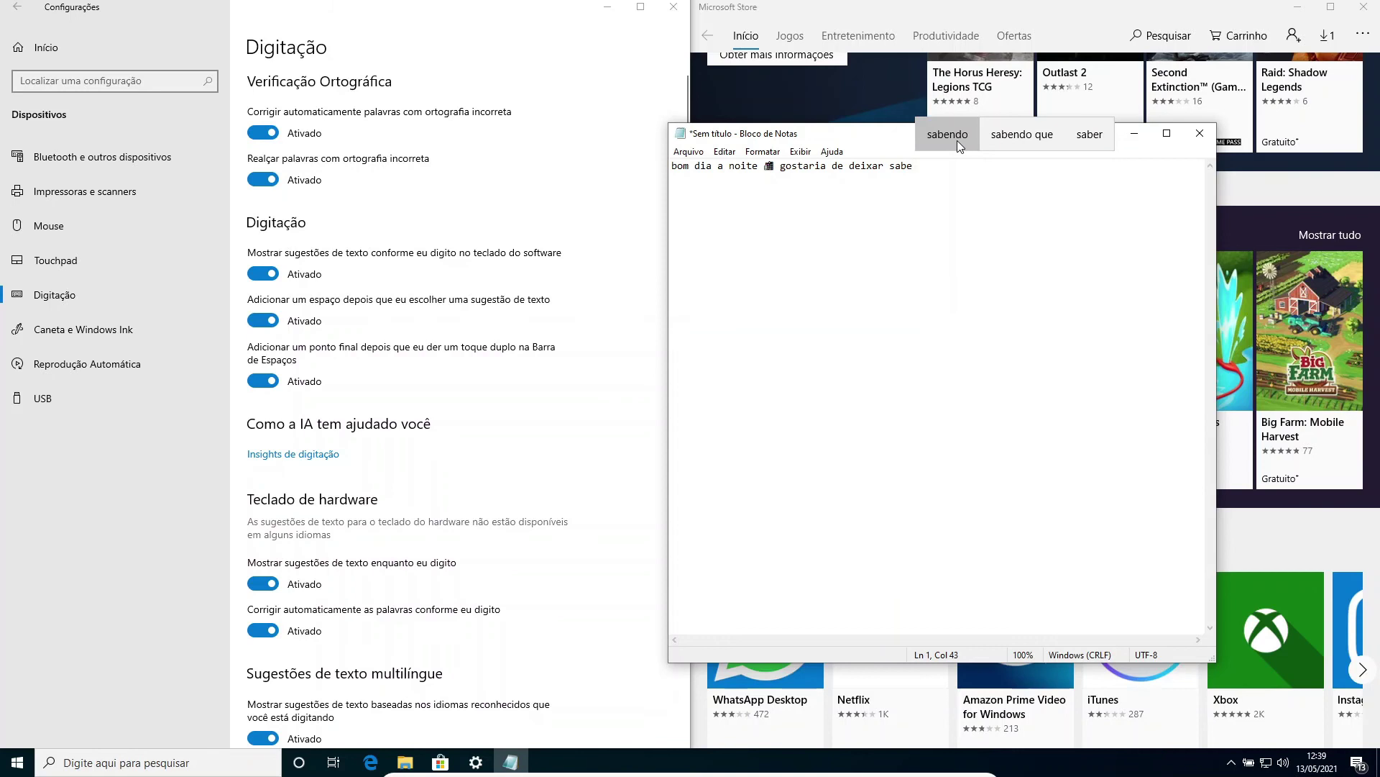
{"action": "left_click", "coordinate": [1090, 135]}
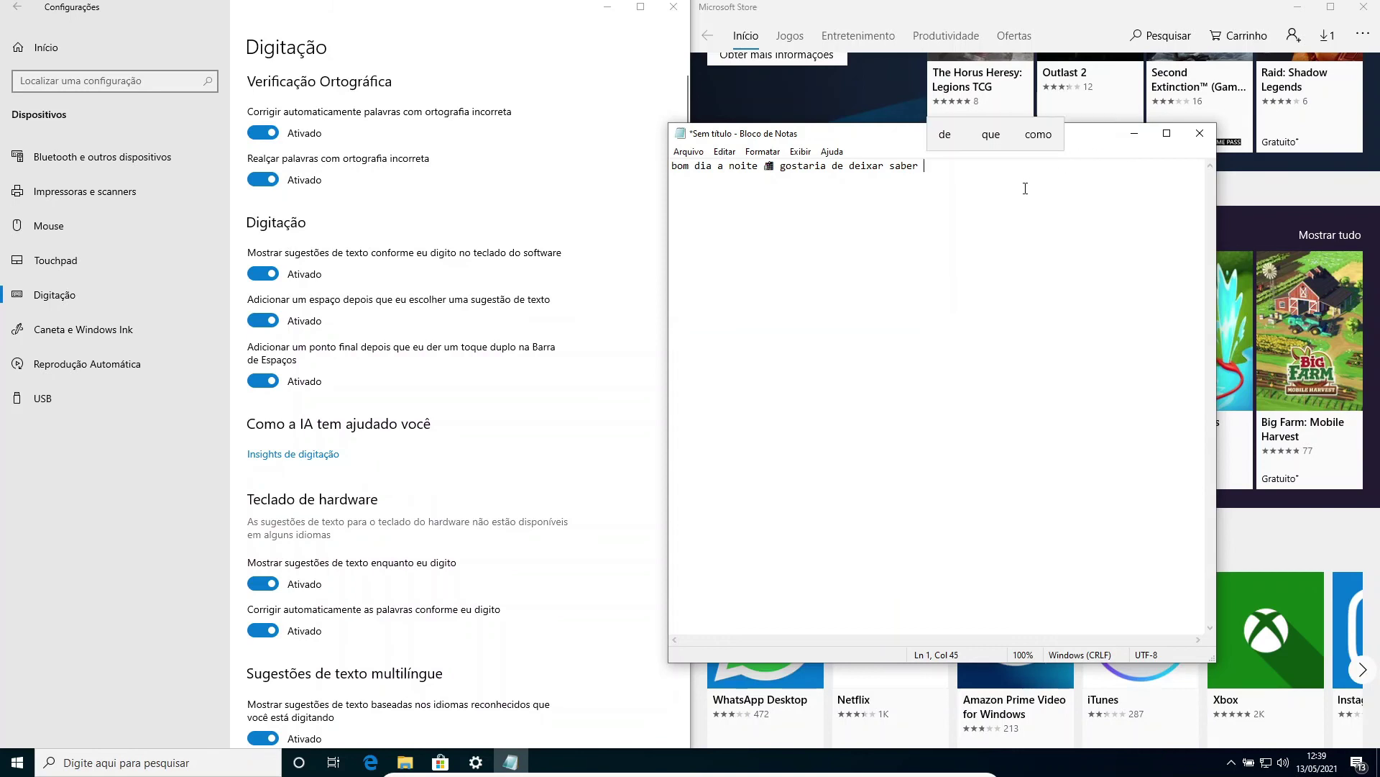
Close Bloco de Notas without saving the text and open the Reprodução Automática settings
{"action": "left_click", "coordinate": [1197, 144]}
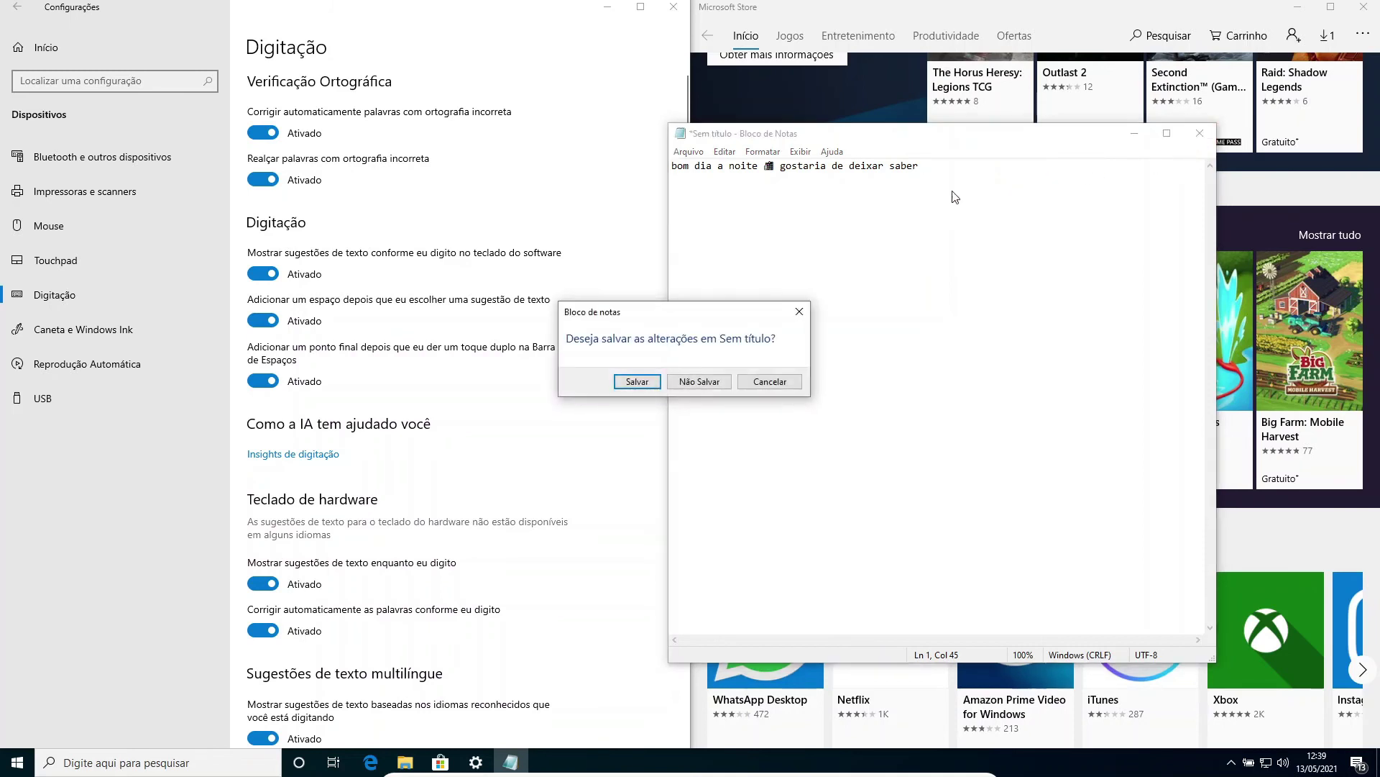
{"action": "left_click", "coordinate": [687, 383]}
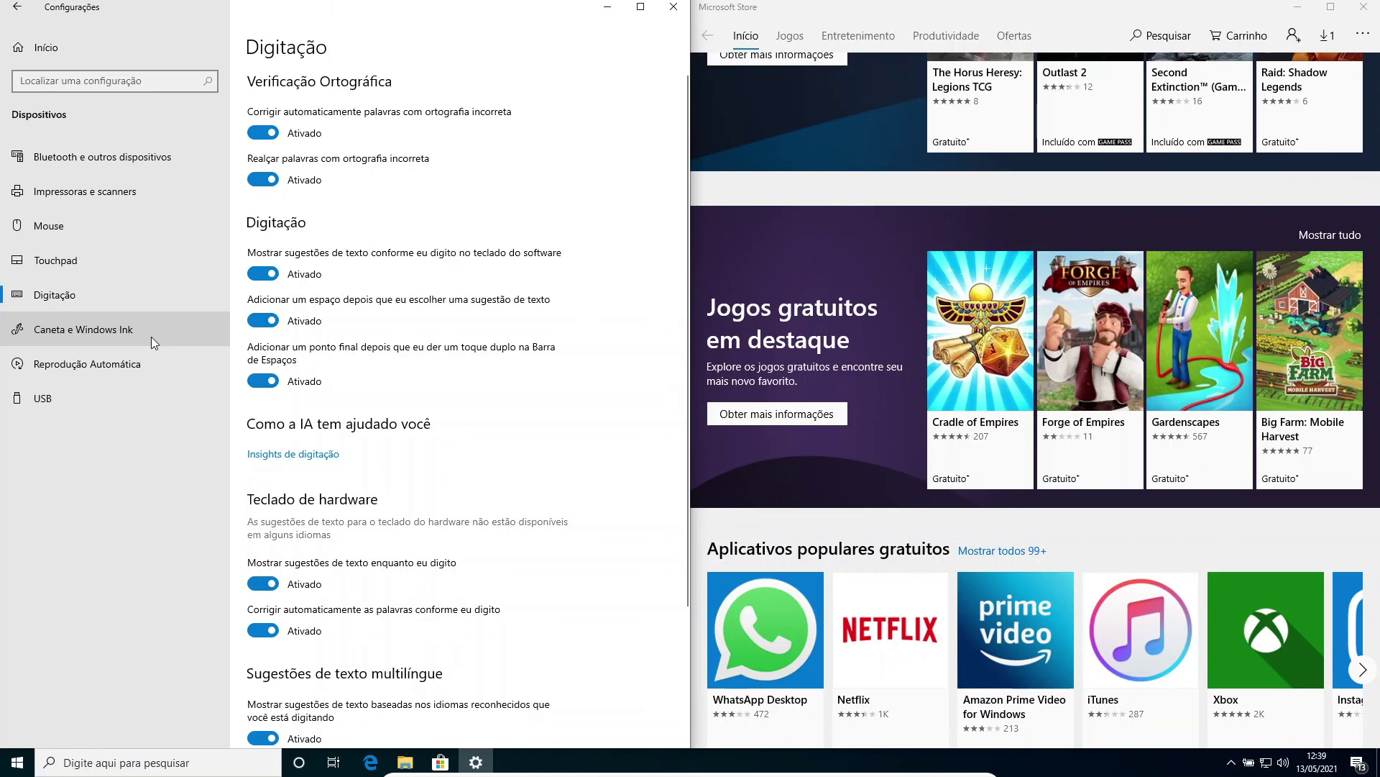
{"action": "left_click", "coordinate": [125, 365]}
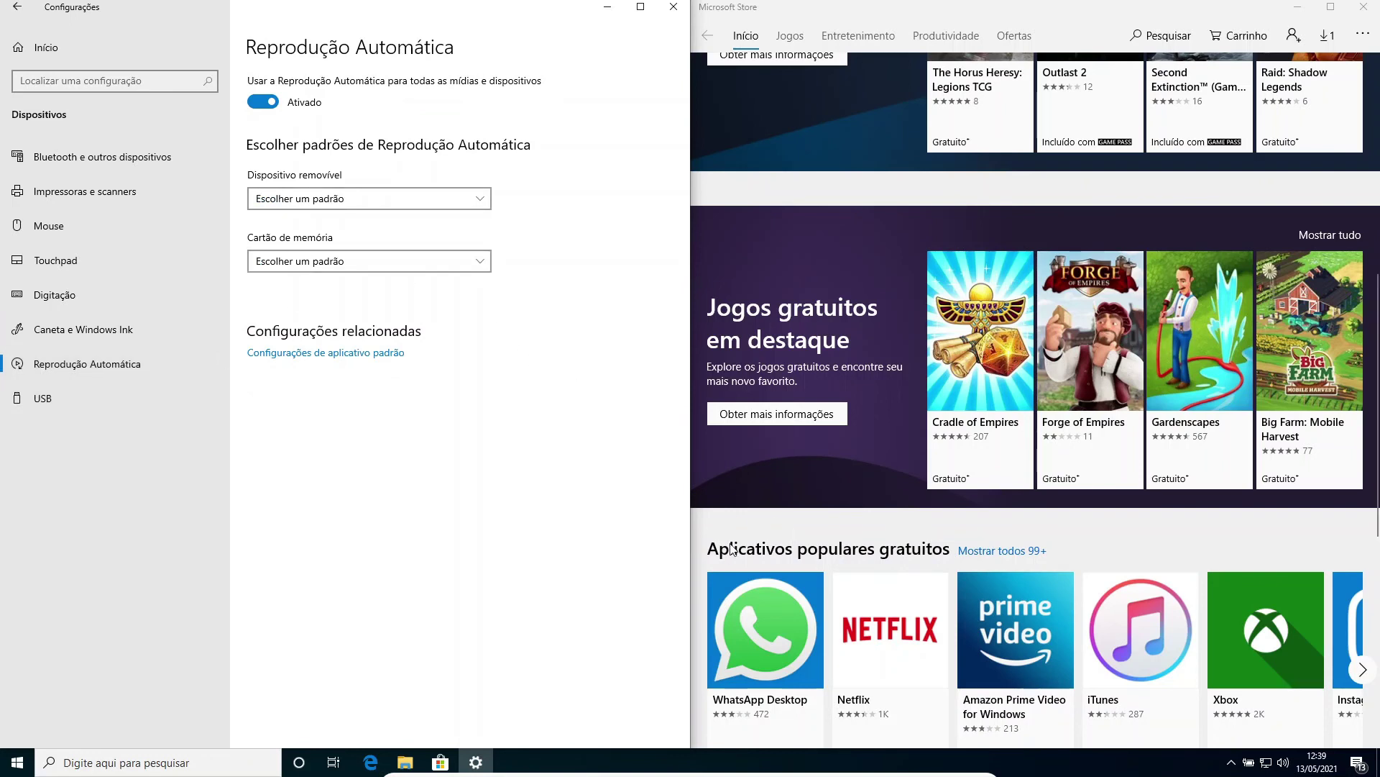
Open the Aplicativos settings in a maximized Configurações window and sort the installed apps by Tamanho
{"action": "left_click", "coordinate": [40, 48]}
{"action": "double_click", "coordinate": [636, 10]}
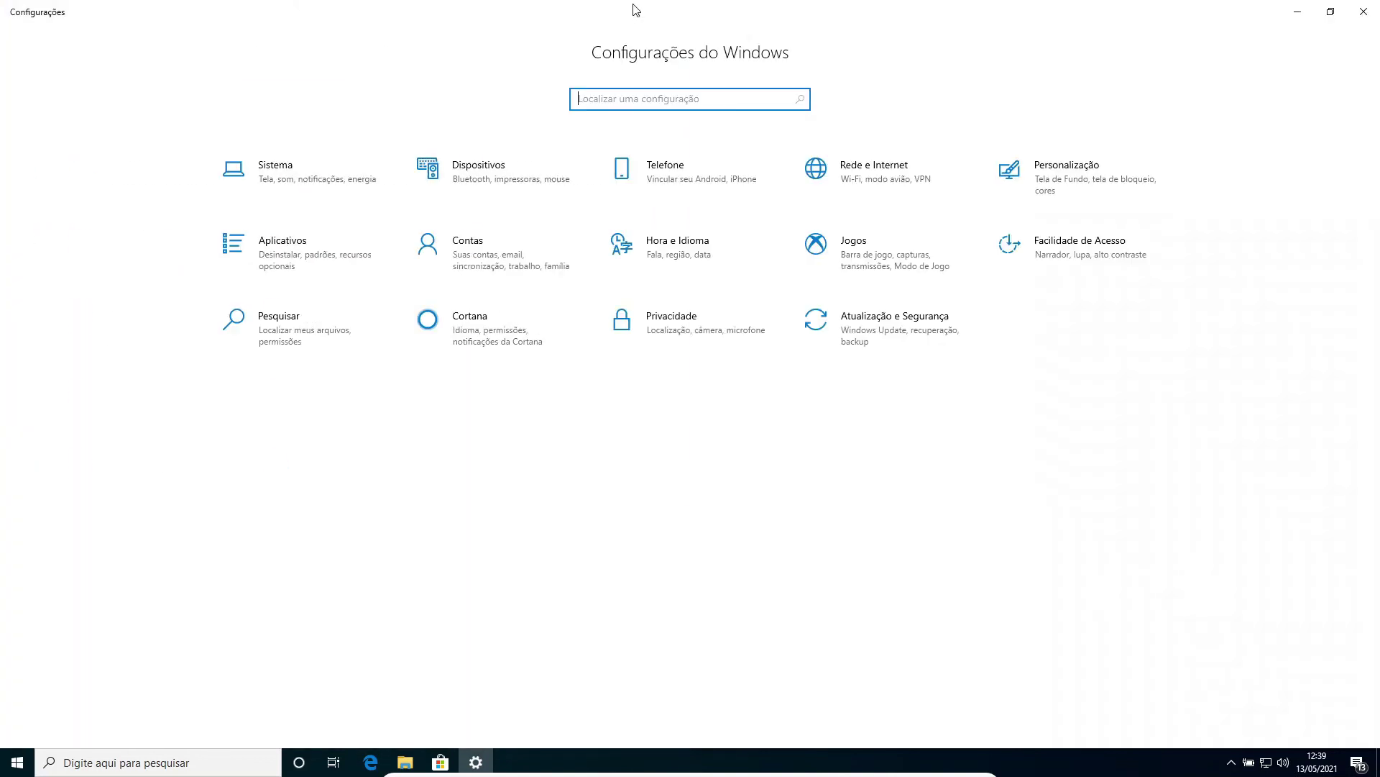
{"action": "left_click", "coordinate": [330, 264]}
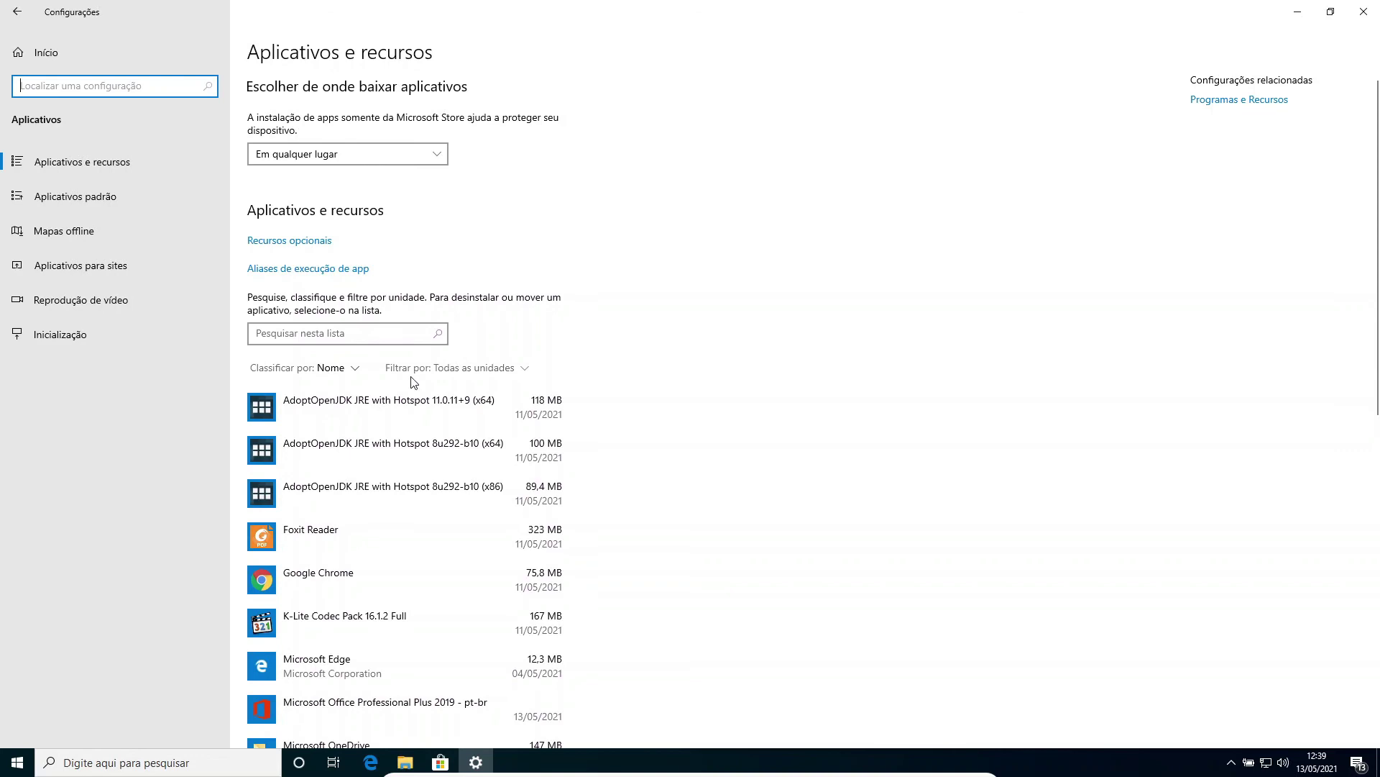
{"action": "left_click", "coordinate": [350, 375]}
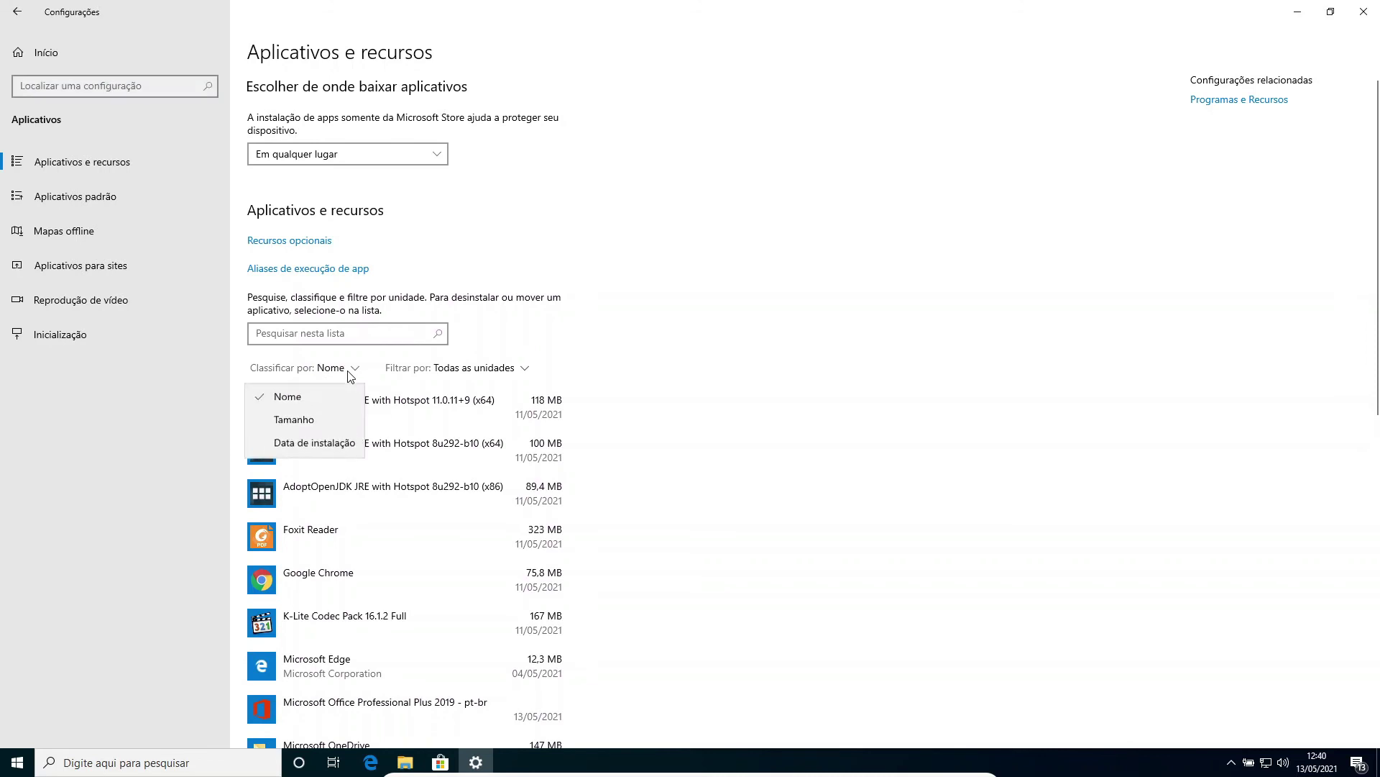
{"action": "left_click", "coordinate": [325, 422]}
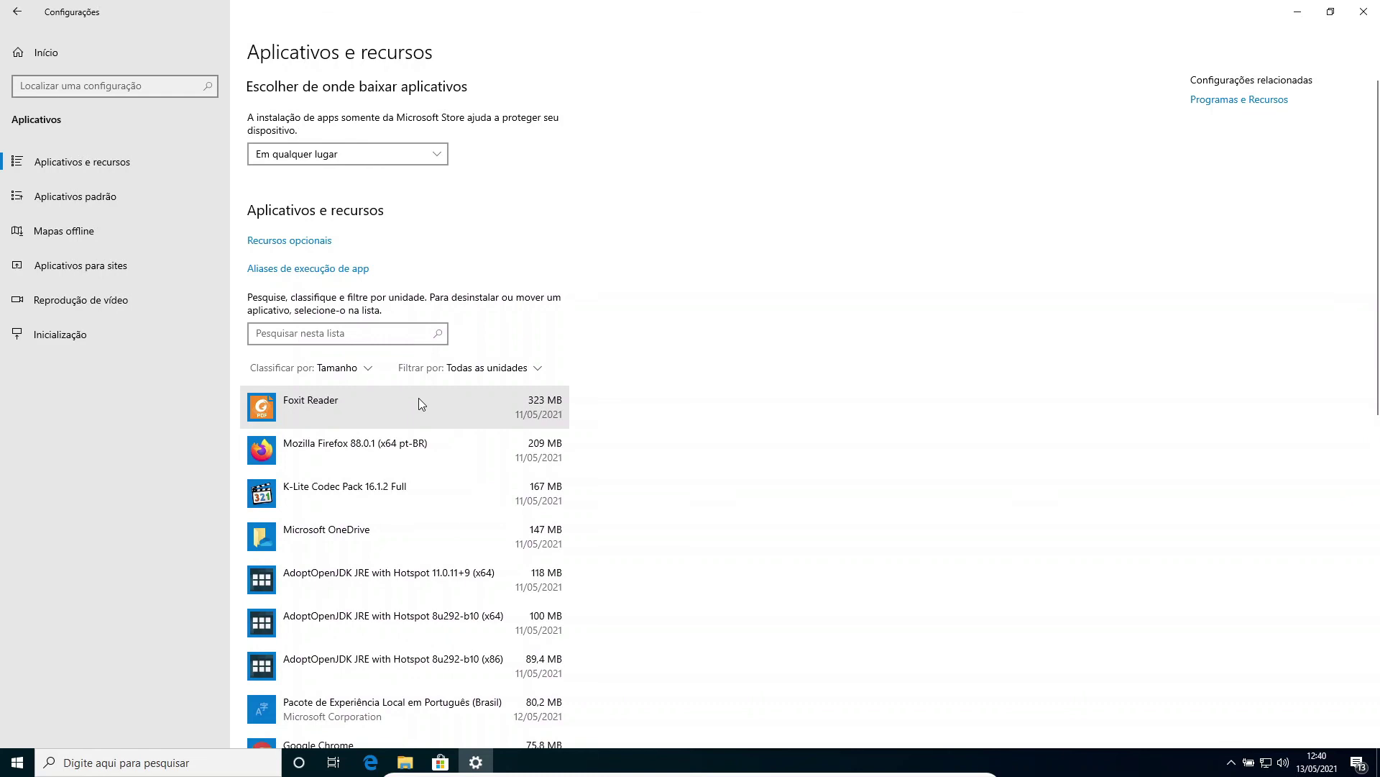
Uninstall Microsoft OneDrive from the installed apps, approving the changes to the device, and open the Aplicativos padrão settings
{"action": "scroll", "coordinate": [424, 489], "scroll_direction": "down", "scroll_amount": 5}
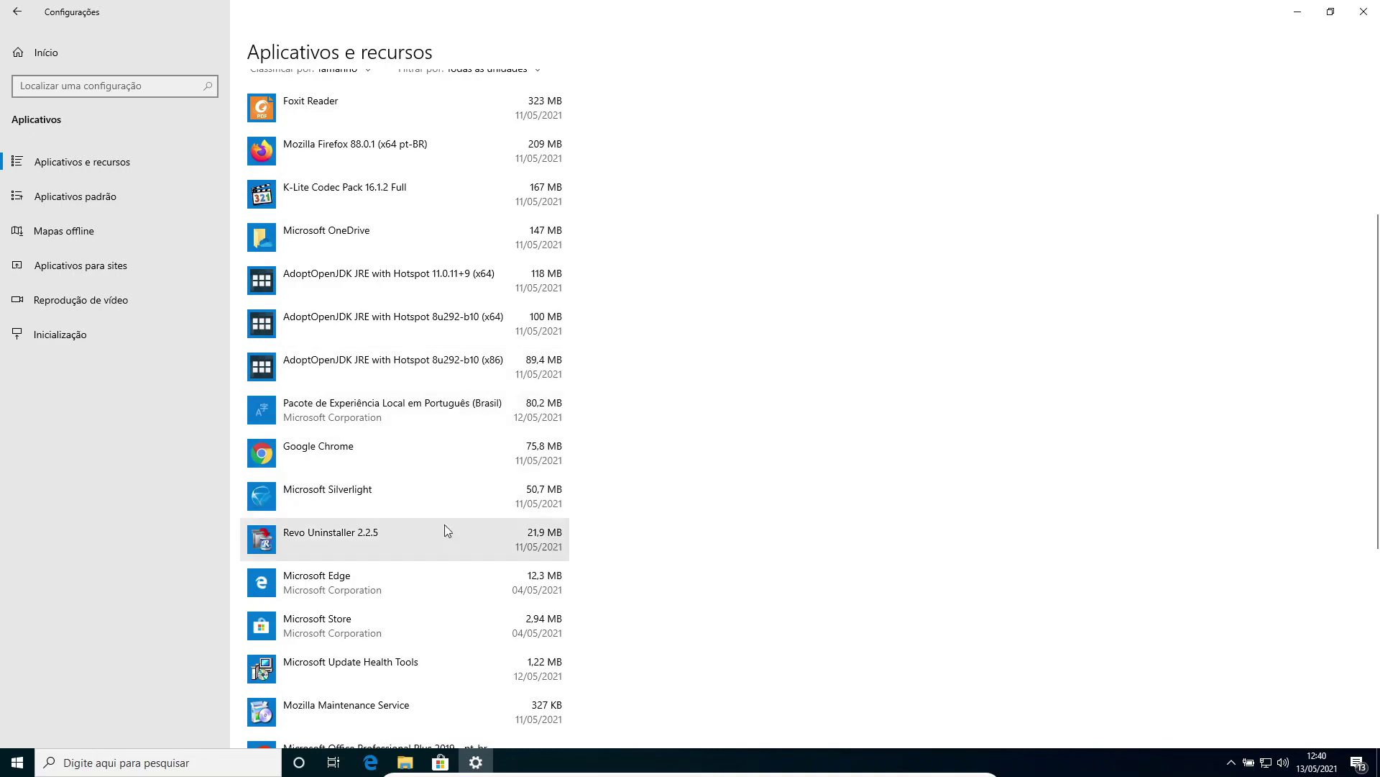
{"action": "scroll", "coordinate": [445, 552], "scroll_direction": "down", "scroll_amount": 7}
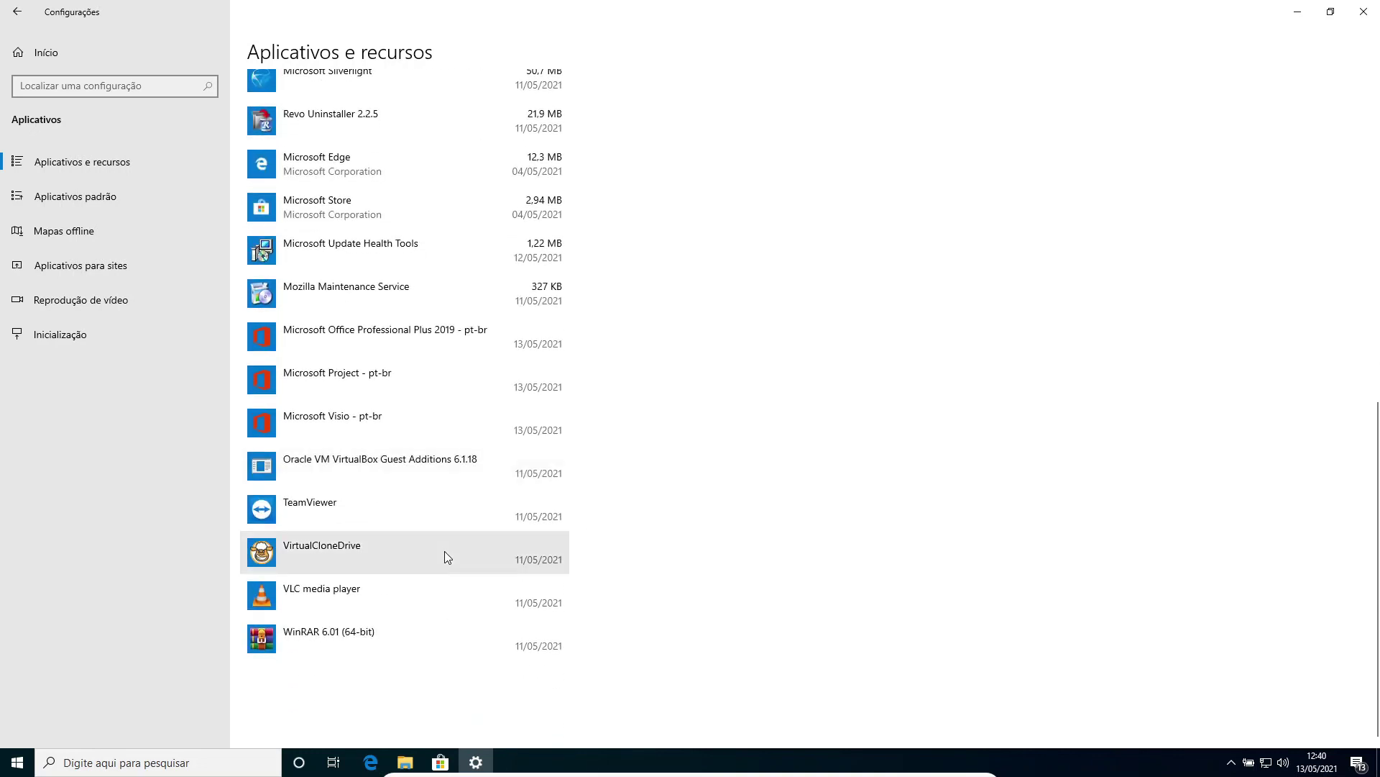
{"action": "scroll", "coordinate": [446, 619], "scroll_direction": "up", "scroll_amount": 10}
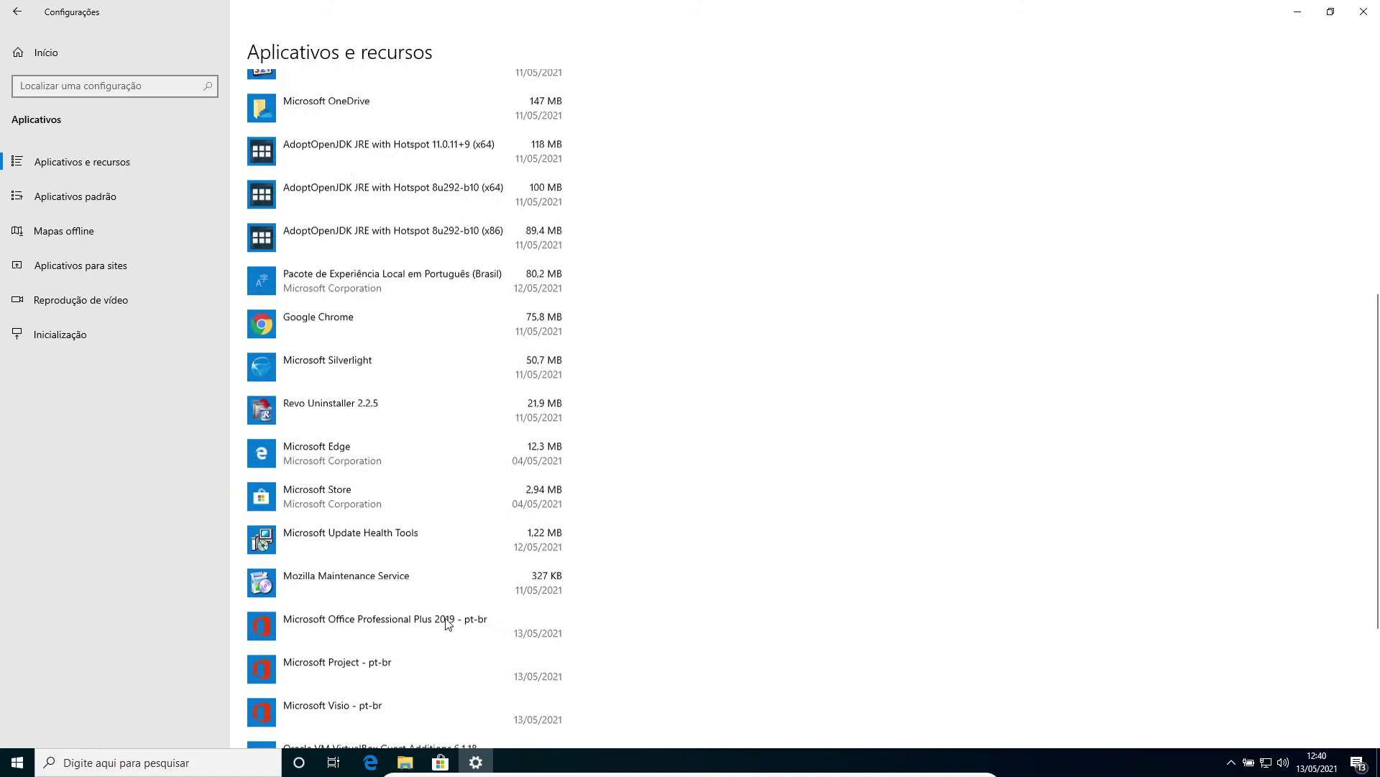
{"action": "left_click", "coordinate": [391, 420]}
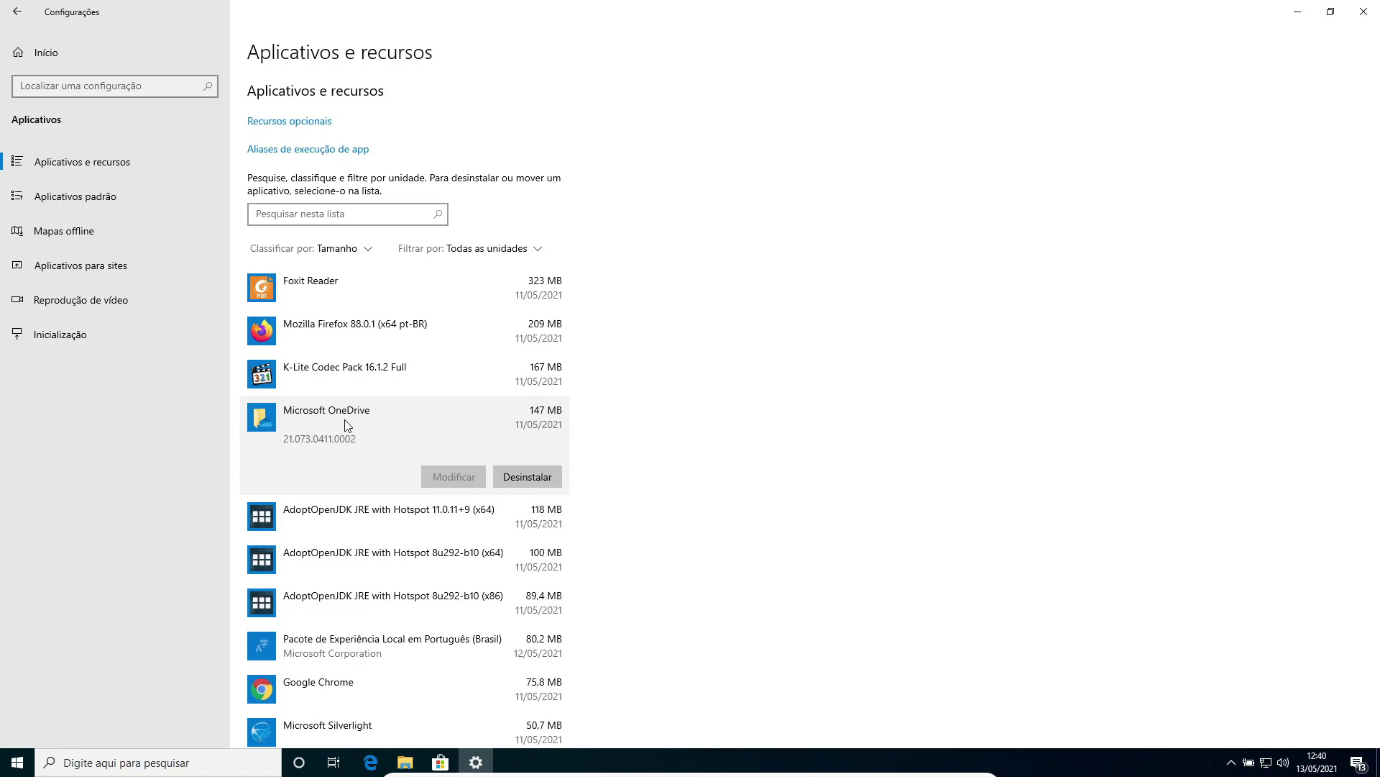
{"action": "left_click", "coordinate": [519, 477]}
{"action": "left_click", "coordinate": [585, 449]}
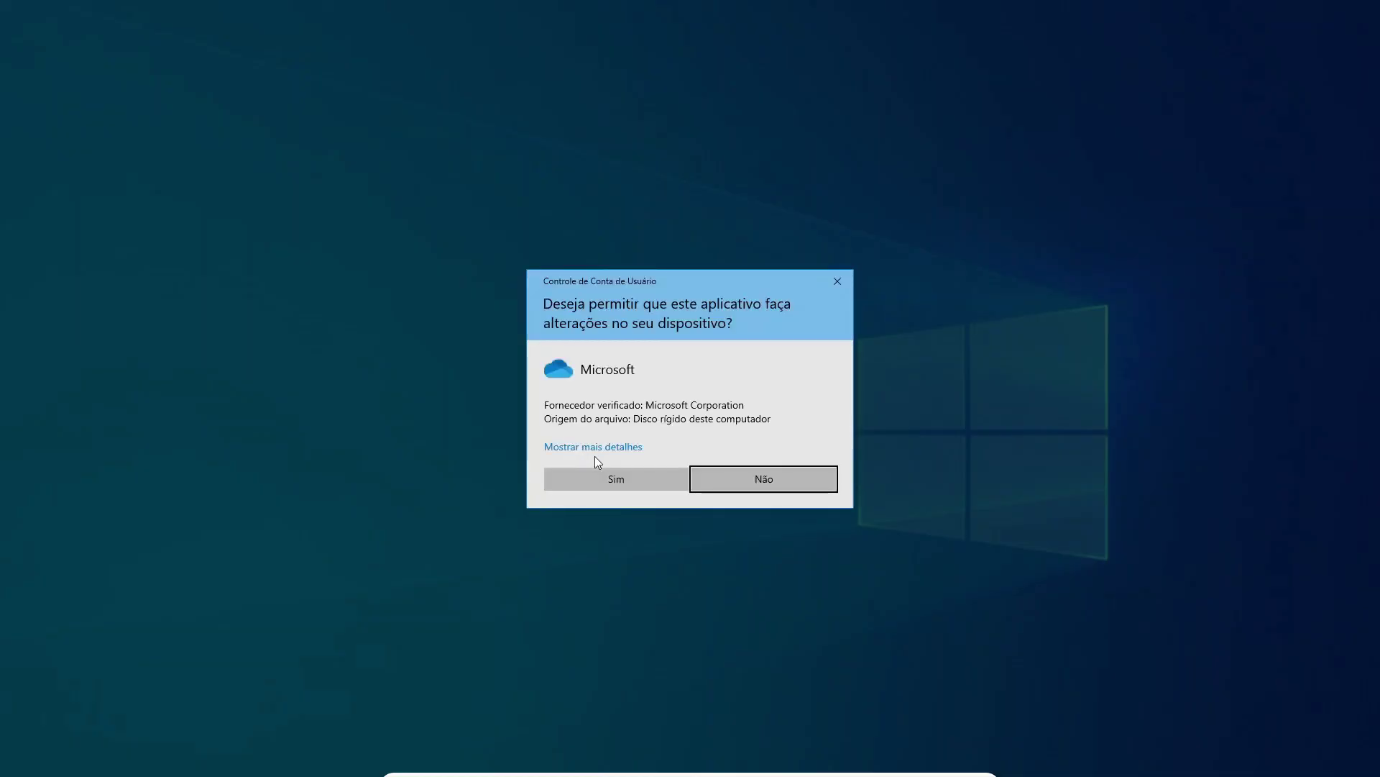
{"action": "left_click", "coordinate": [603, 481]}
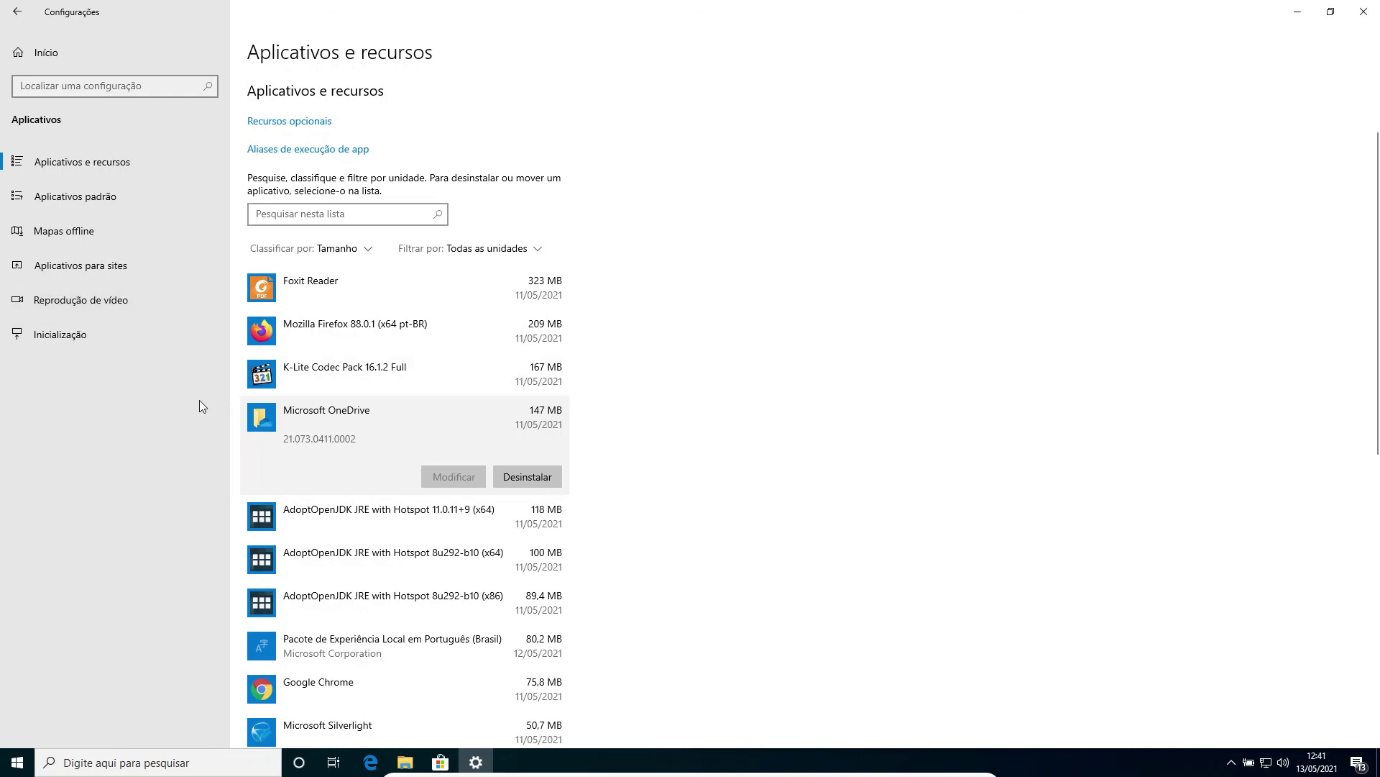
{"action": "left_click", "coordinate": [71, 195]}
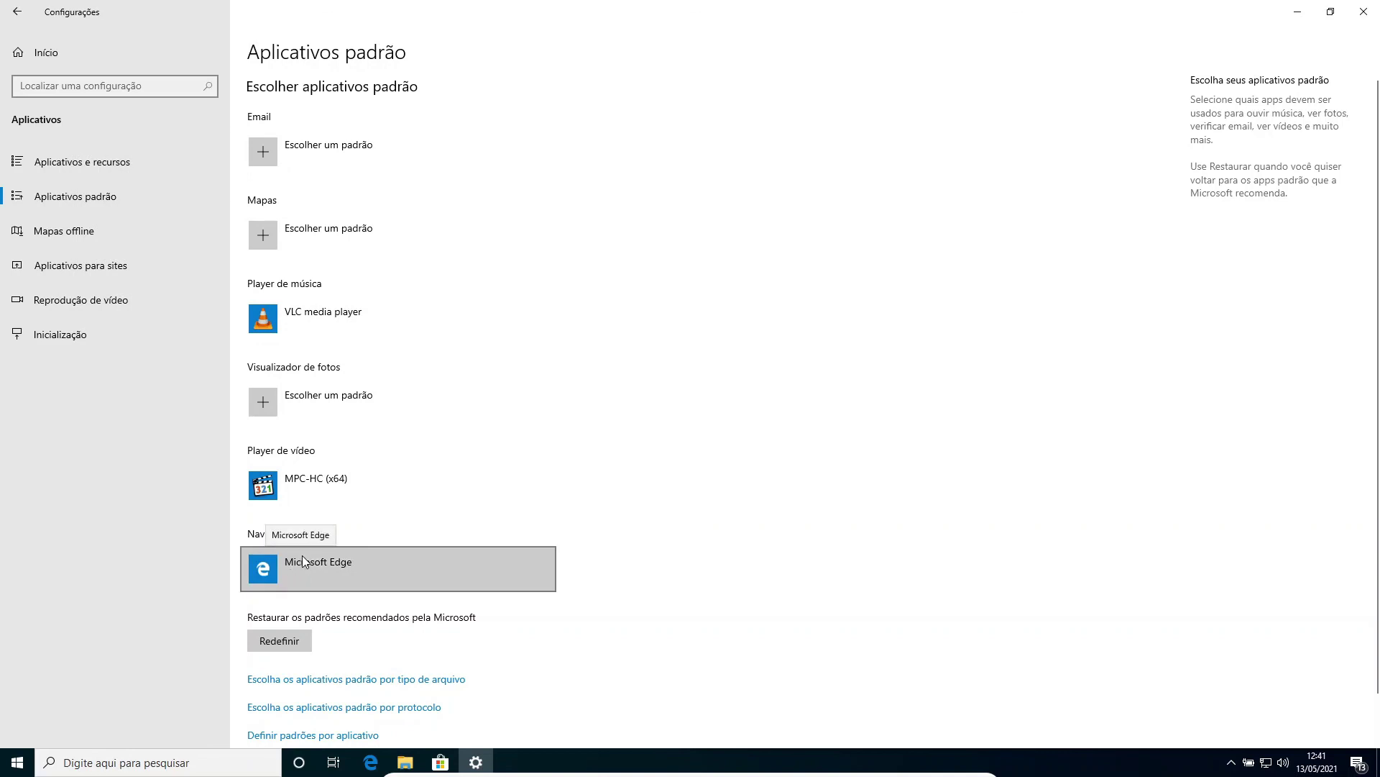
{"action": "left_click", "coordinate": [330, 568]}
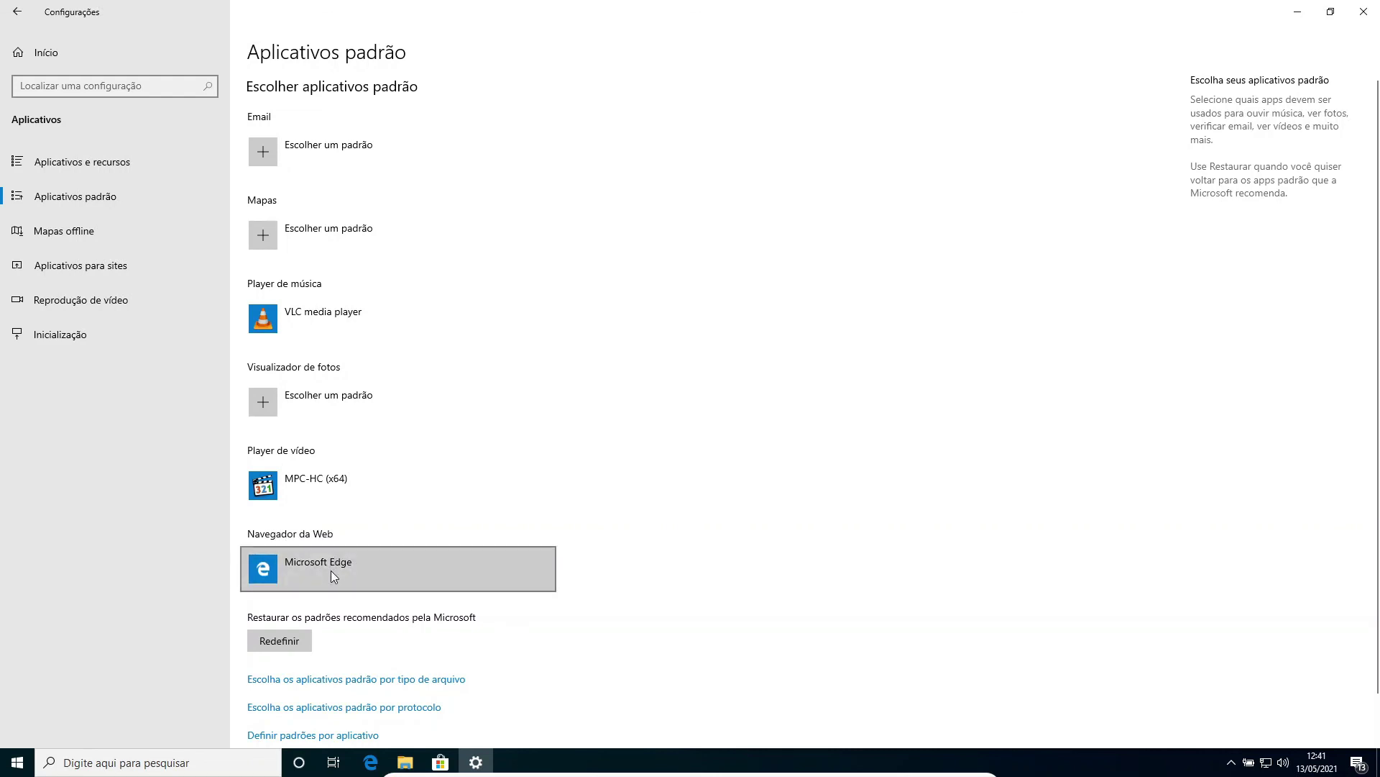
{"action": "left_click", "coordinate": [331, 571]}
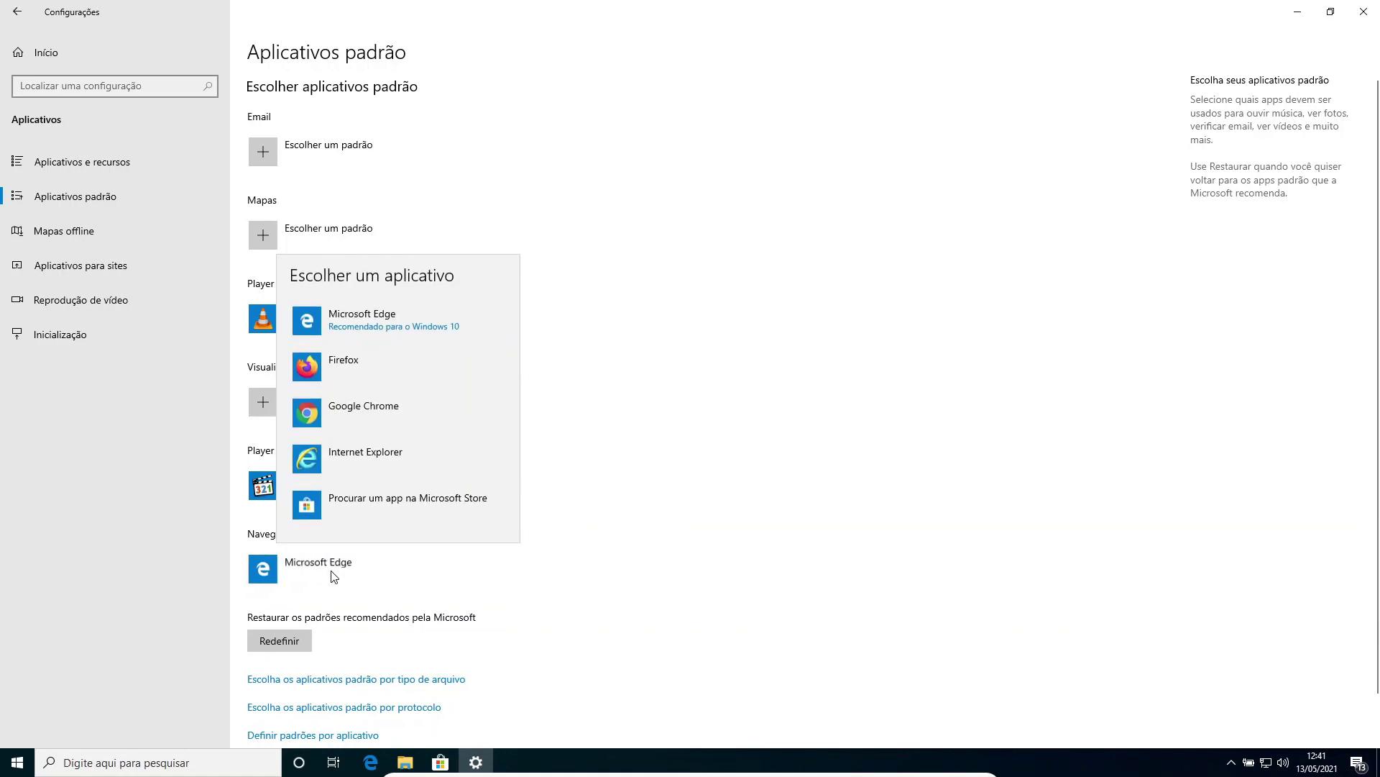
{"action": "left_click", "coordinate": [361, 408]}
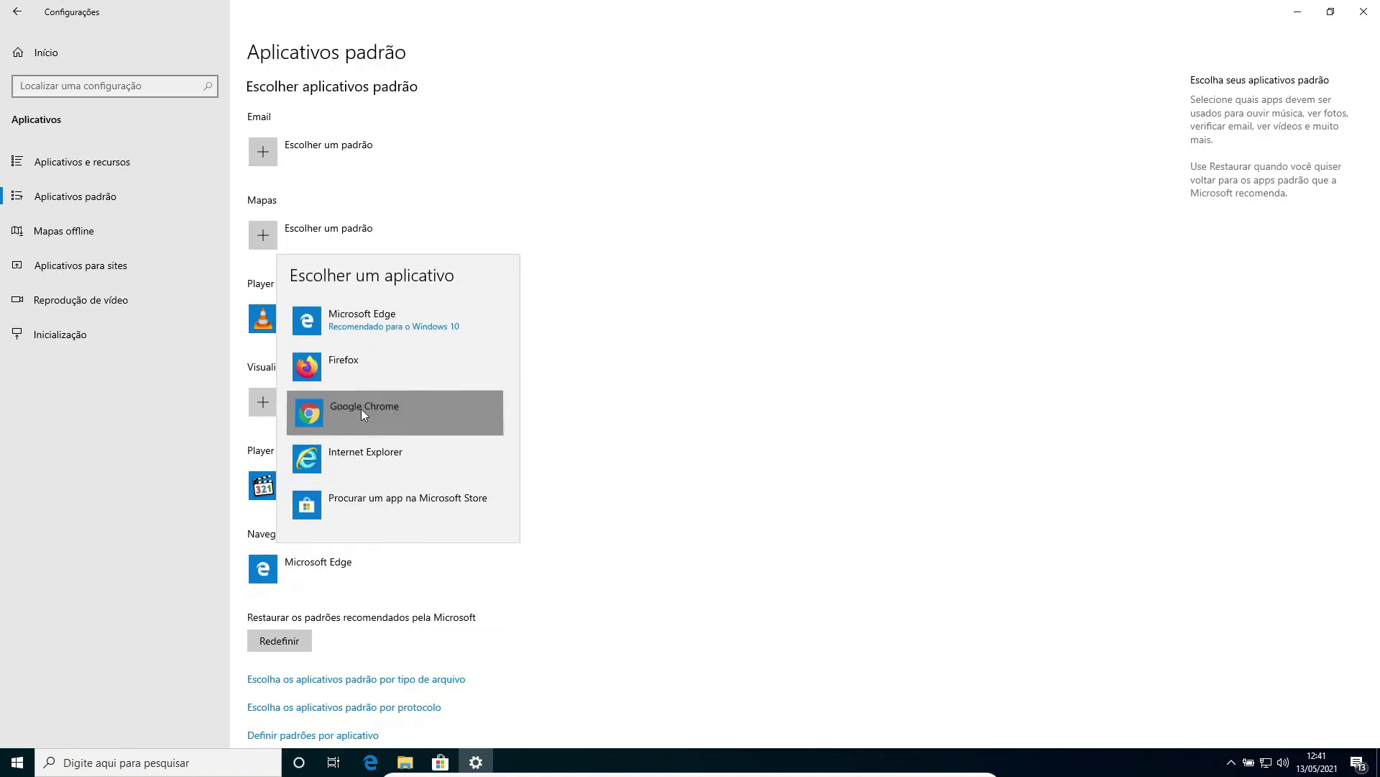
{"action": "left_click", "coordinate": [314, 494]}
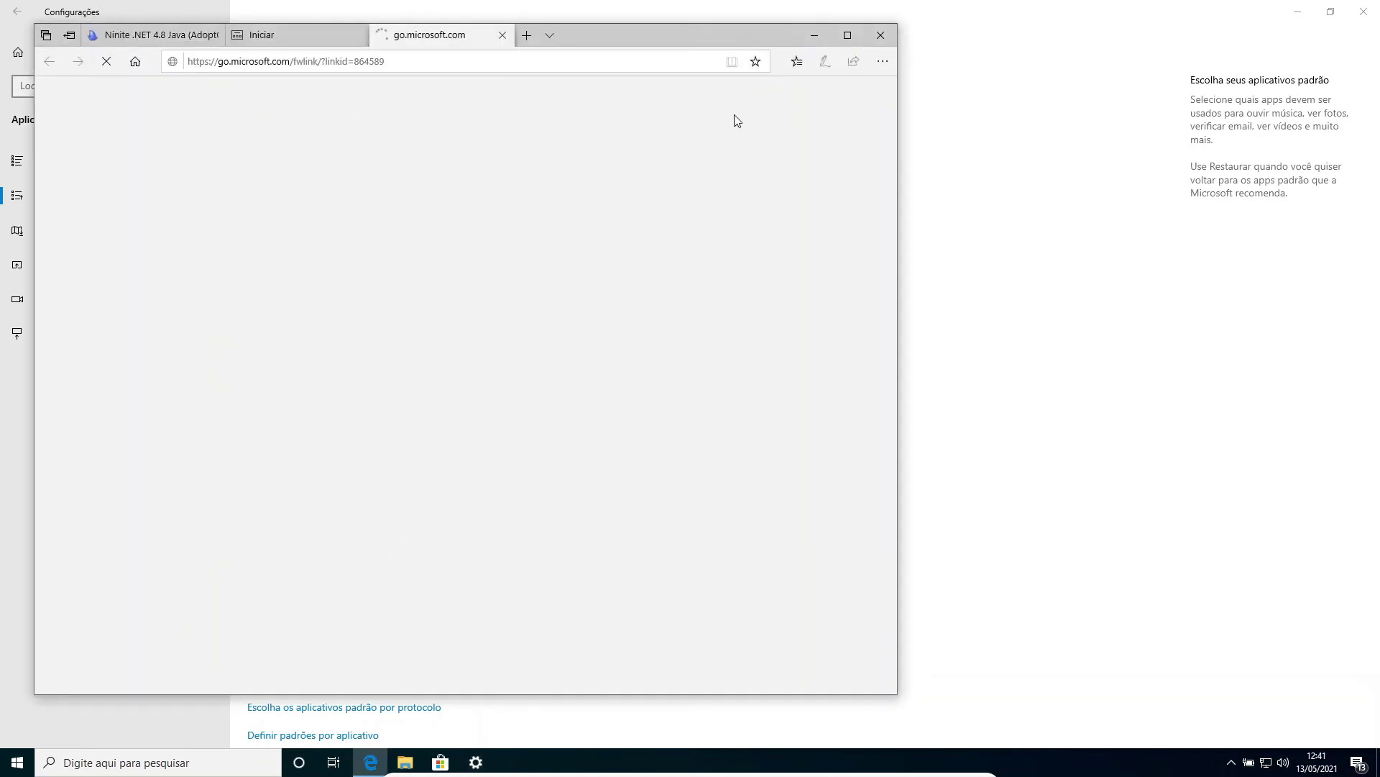
{"action": "left_click", "coordinate": [881, 42]}
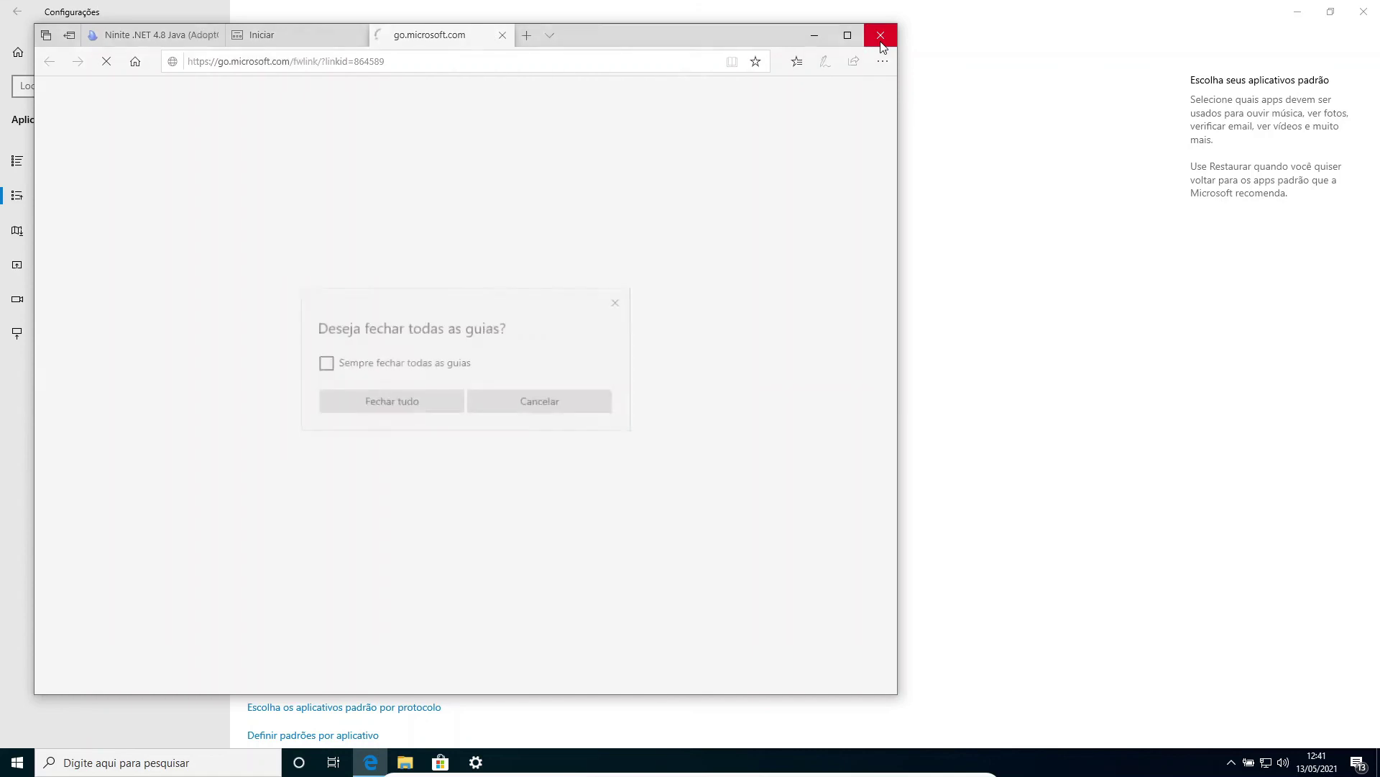
{"action": "left_click", "coordinate": [421, 397]}
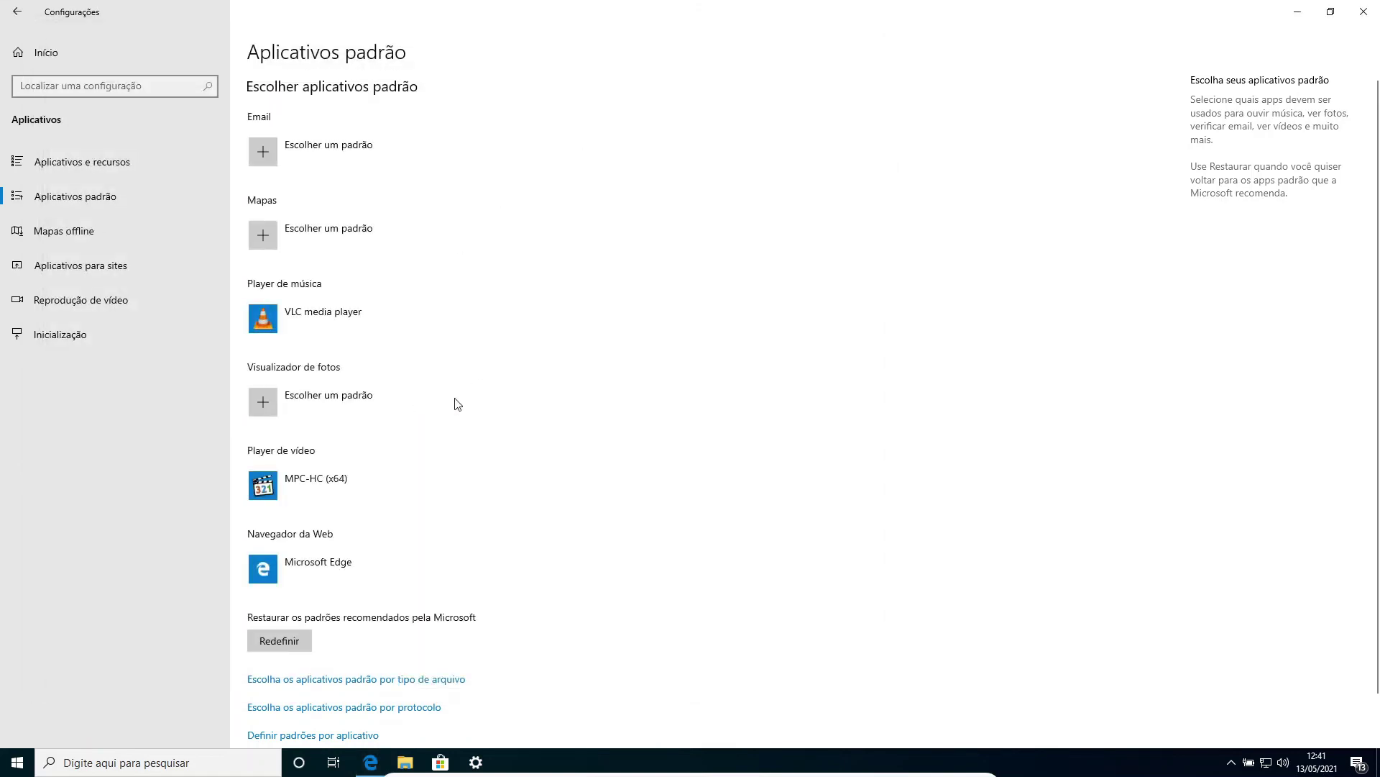
Set Google Chrome as the default app for Navegador da Web
{"action": "left_click", "coordinate": [350, 569]}
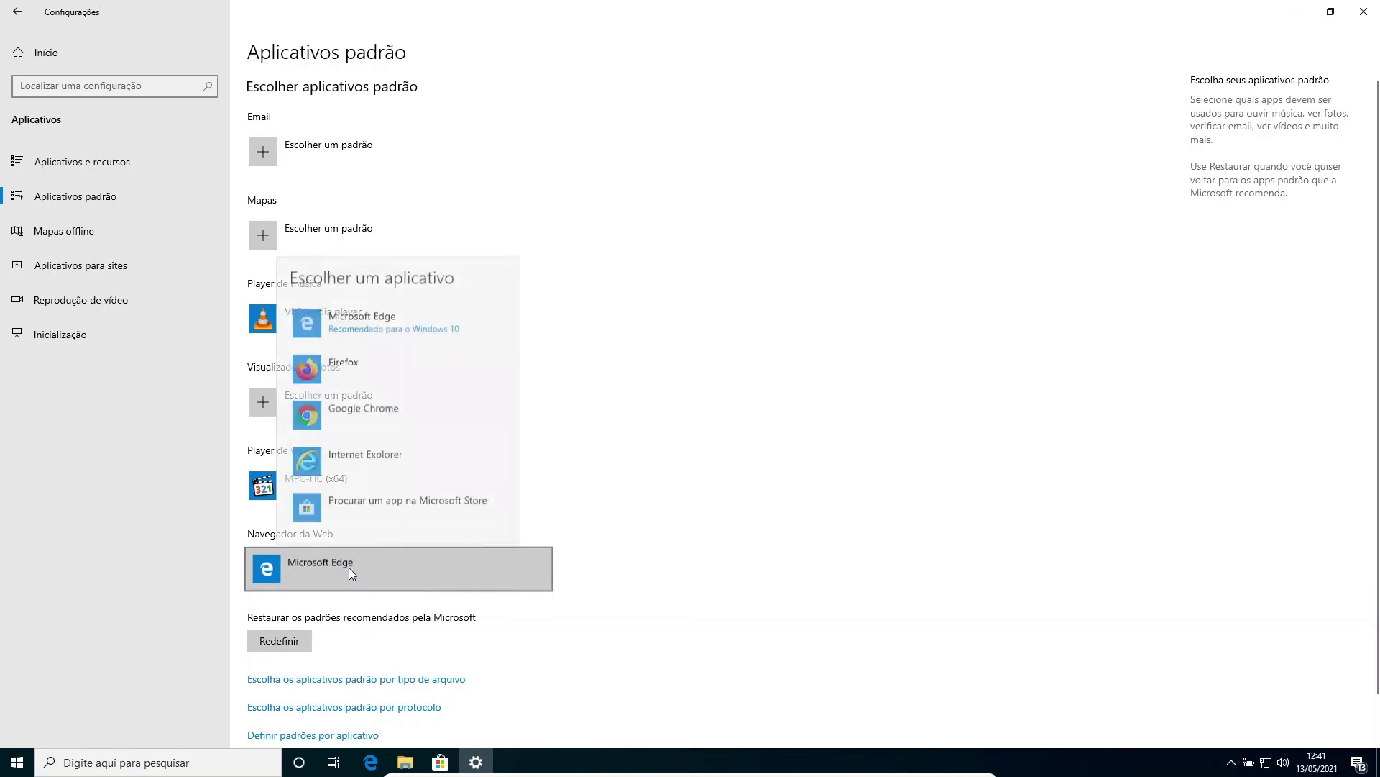
{"action": "left_click", "coordinate": [345, 413]}
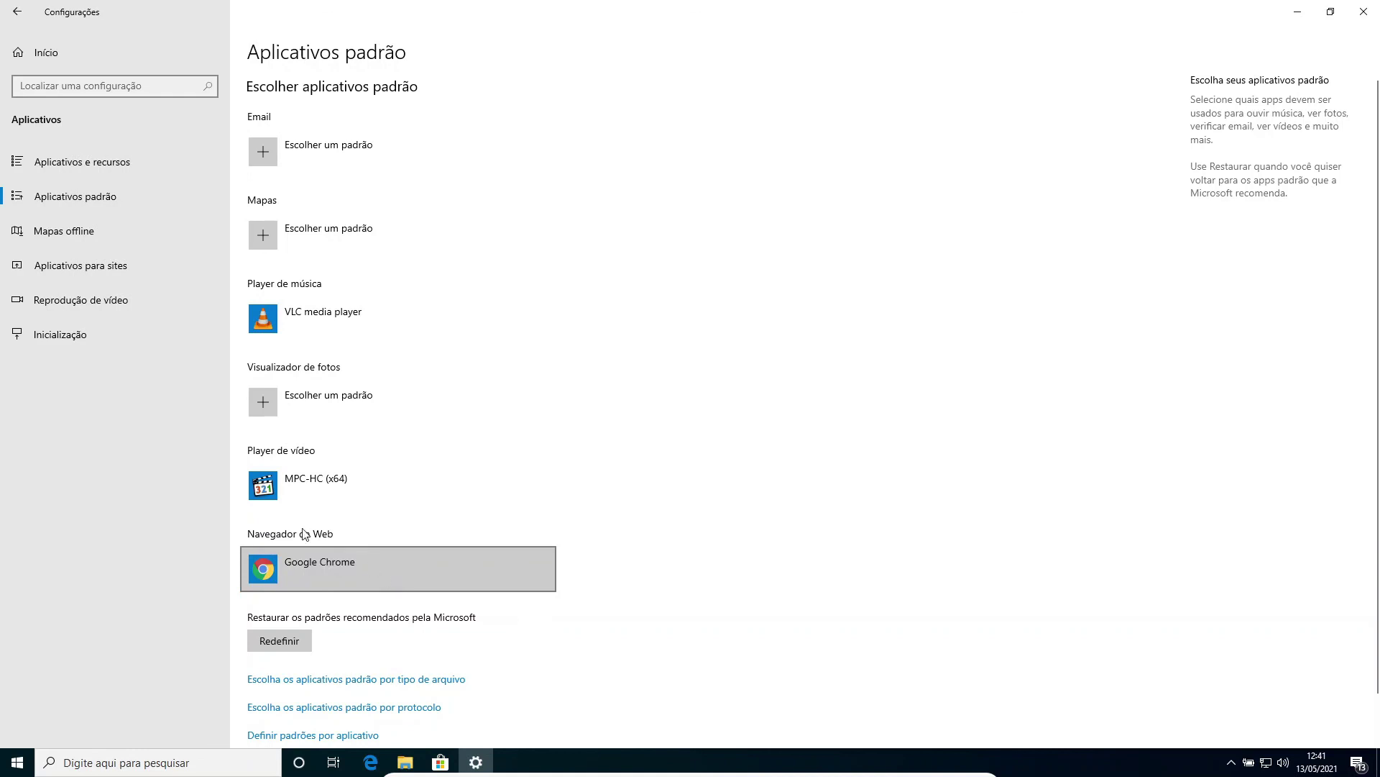
In the Reprodução de vídeo settings, enable the preference for playing video at a lower resolution
{"action": "left_click", "coordinate": [75, 304]}
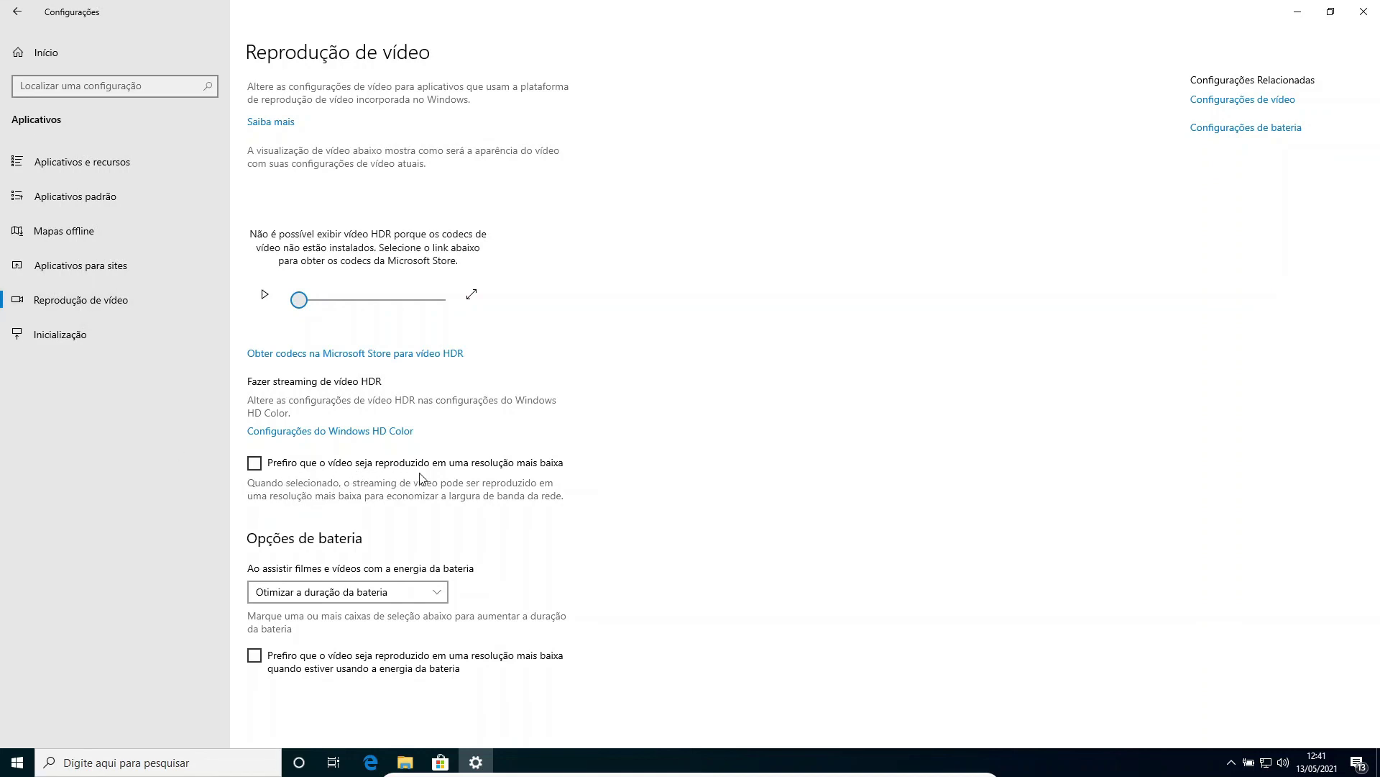
{"action": "left_click", "coordinate": [346, 470]}
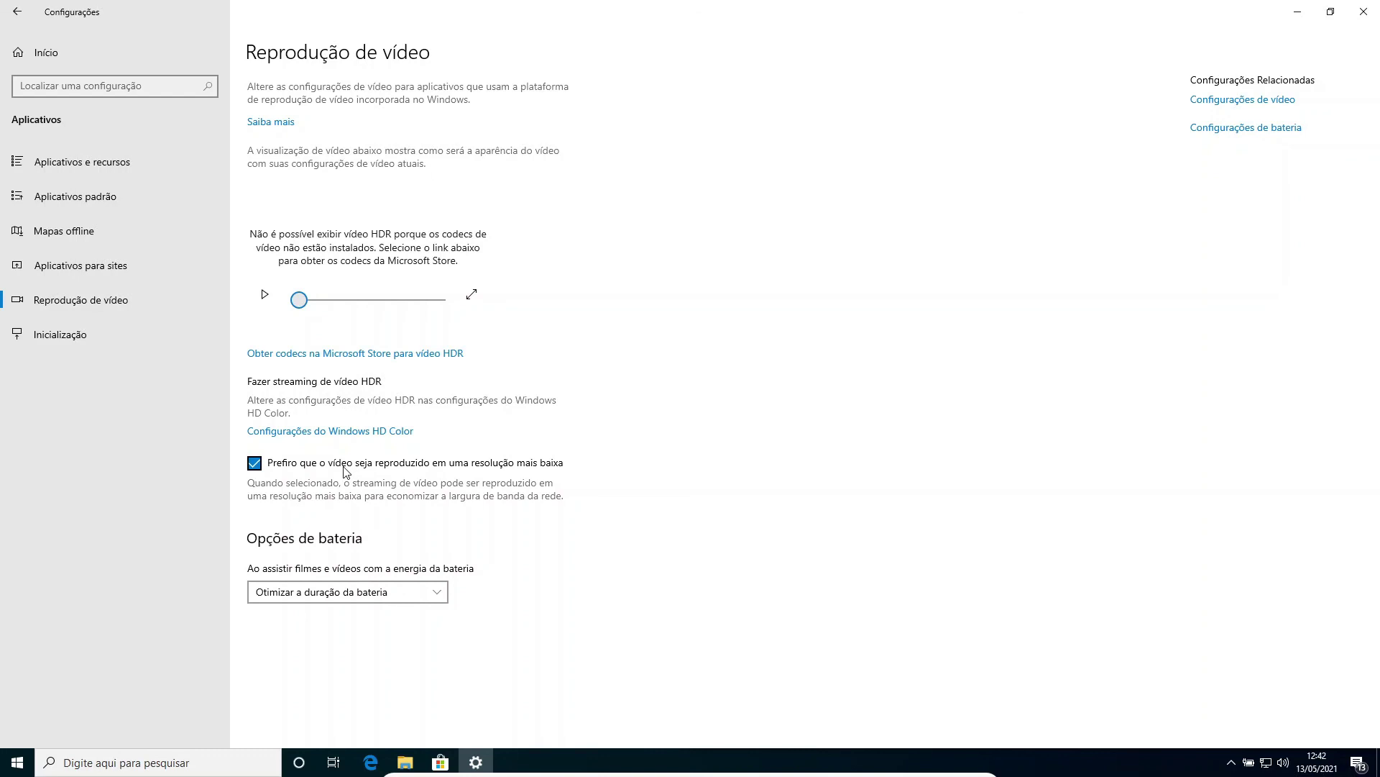
Open the Inicialização settings and sort the startup apps by Impacto na inicialização
{"action": "left_click", "coordinate": [50, 338]}
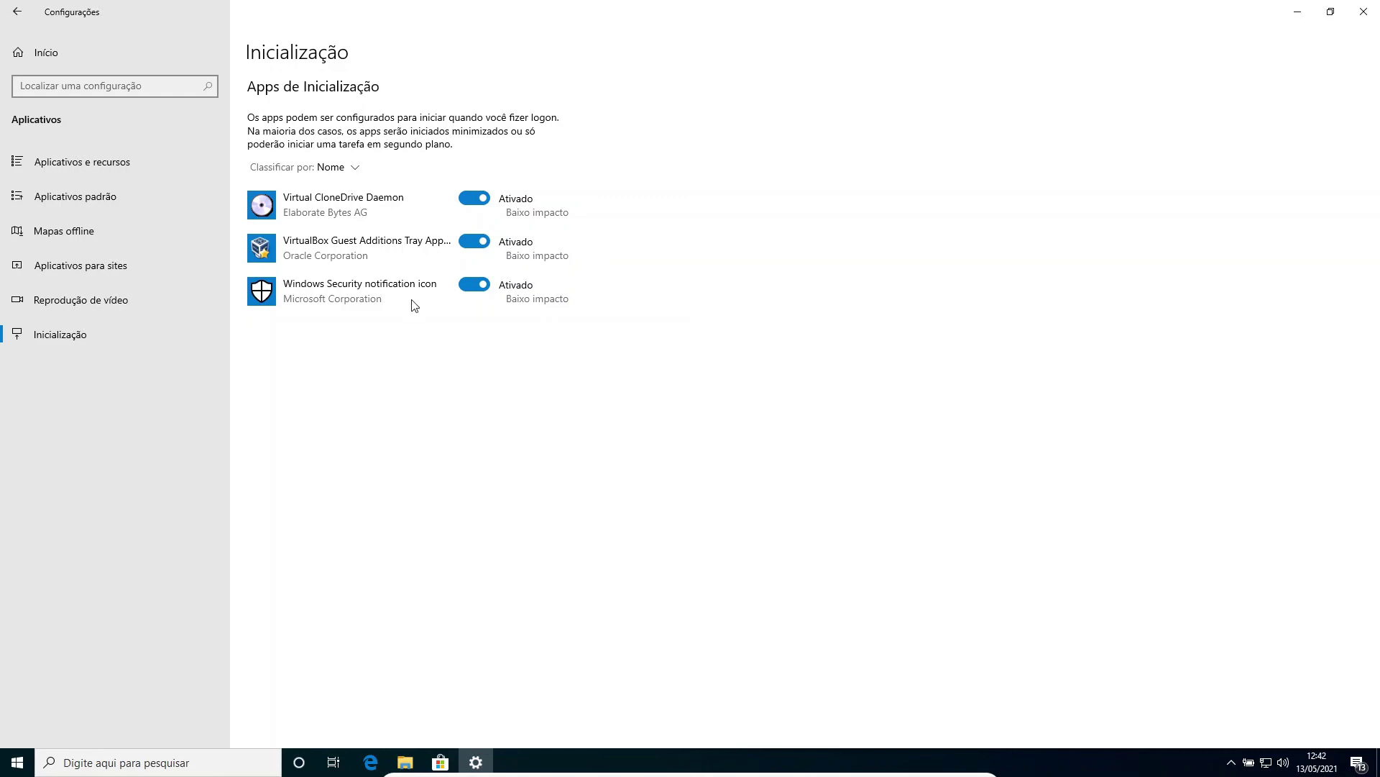
{"action": "left_click", "coordinate": [355, 169]}
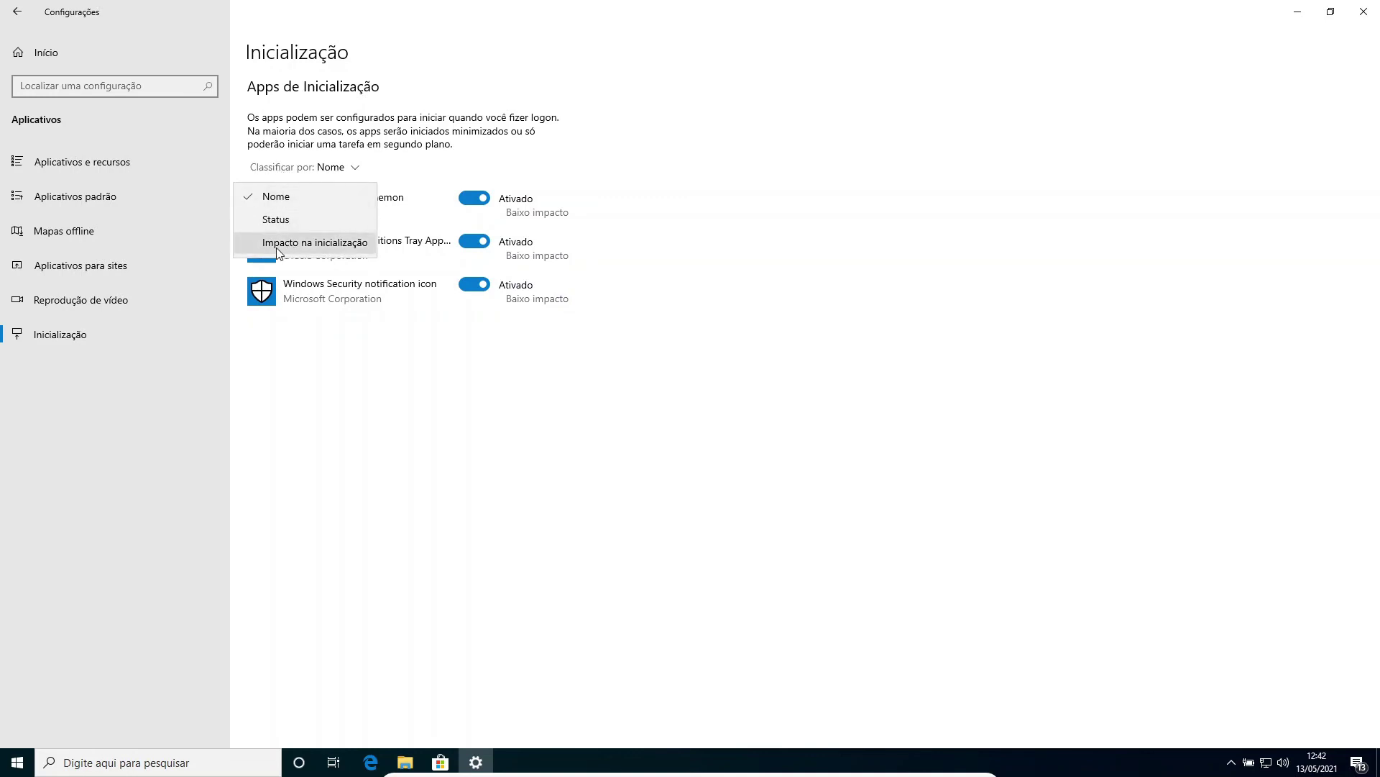
{"action": "left_click", "coordinate": [300, 247]}
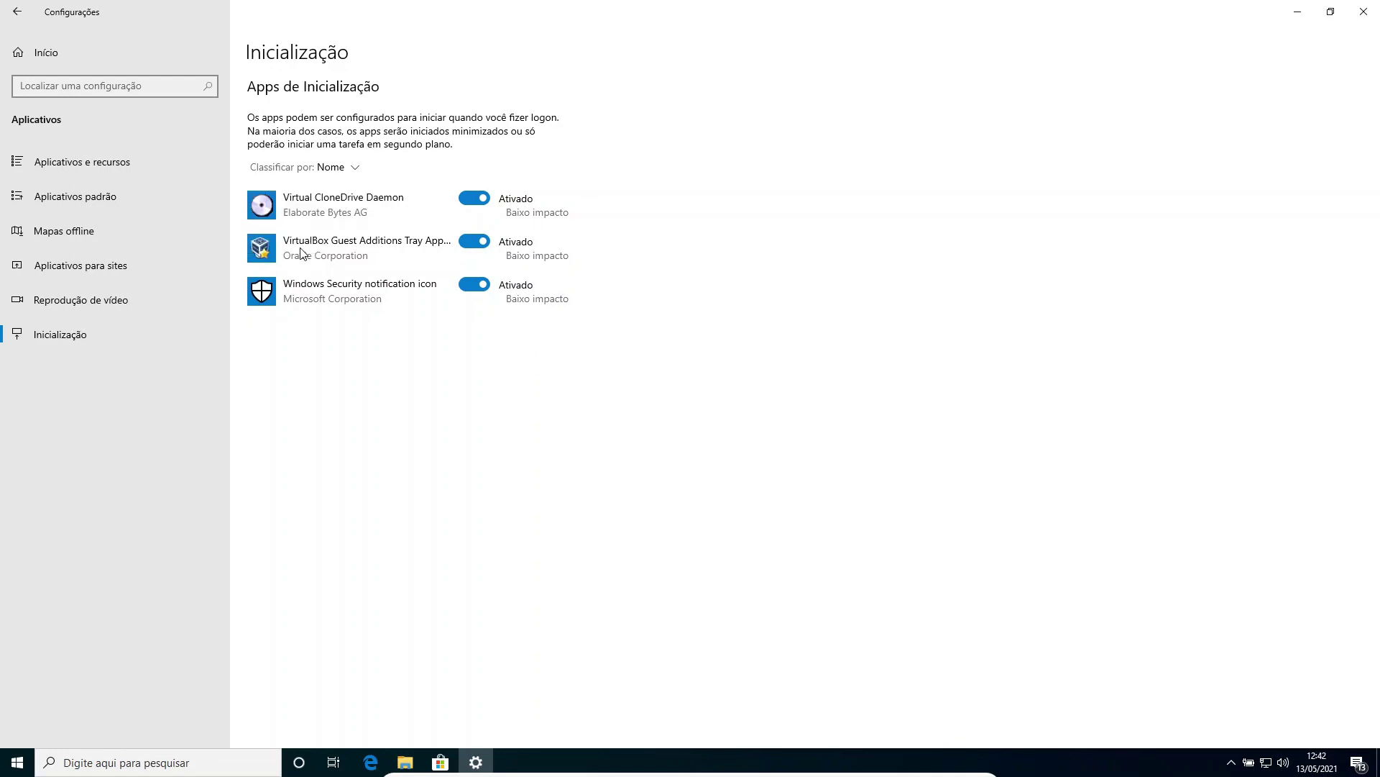